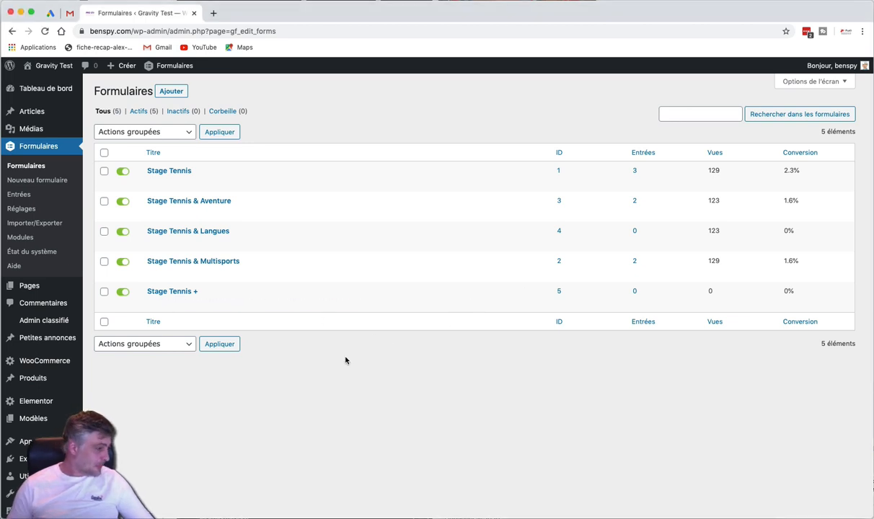
# Start a new Gravity Forms form and give it the title 'tennis'
pyautogui.click(54, 182)
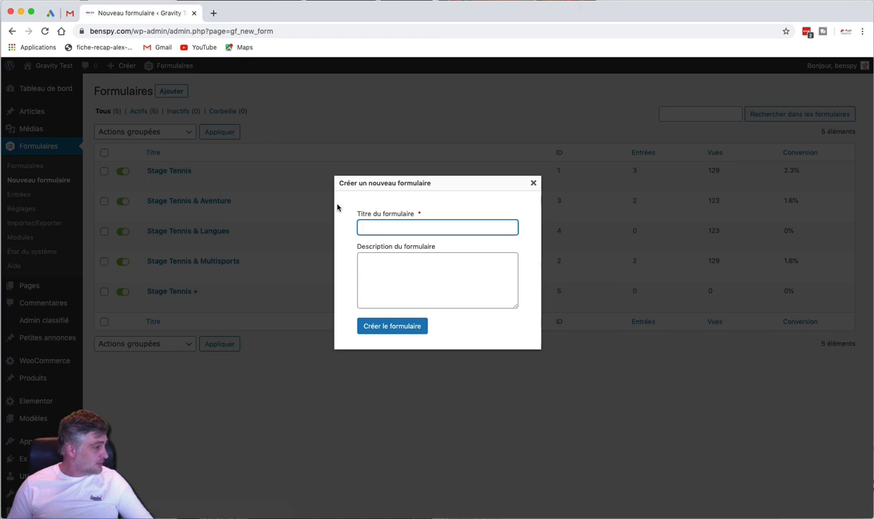
pyautogui.write('tennis')
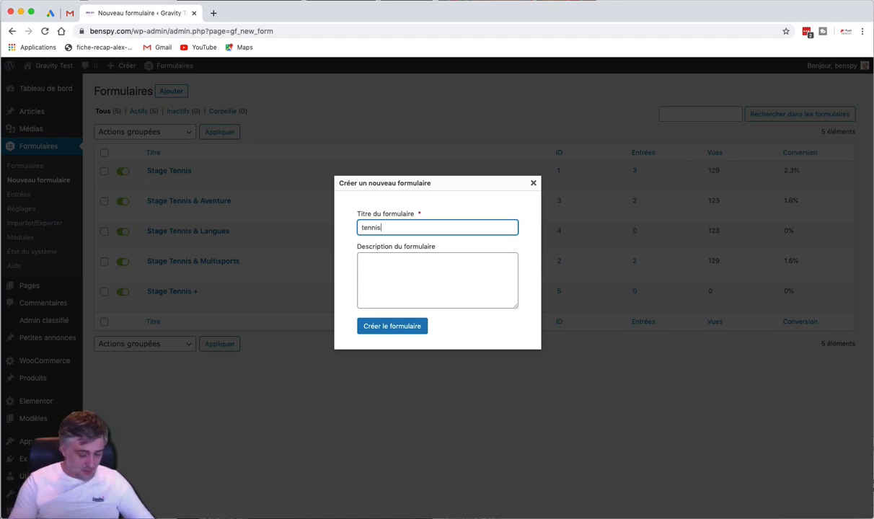
pyautogui.click(377, 330)
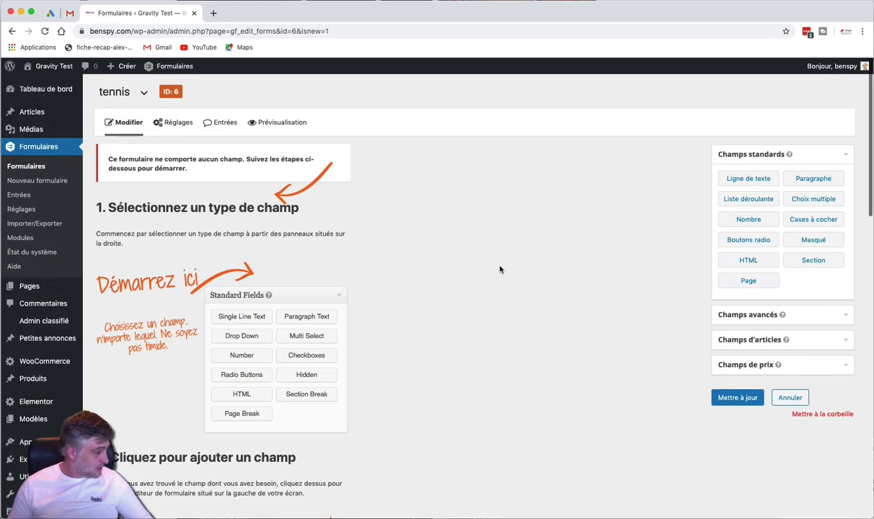
# Add a dropdown field labelled 'Quelle semaine de stage désirez-vous ?'
pyautogui.moveTo(748, 198); pyautogui.dragTo(169, 199)
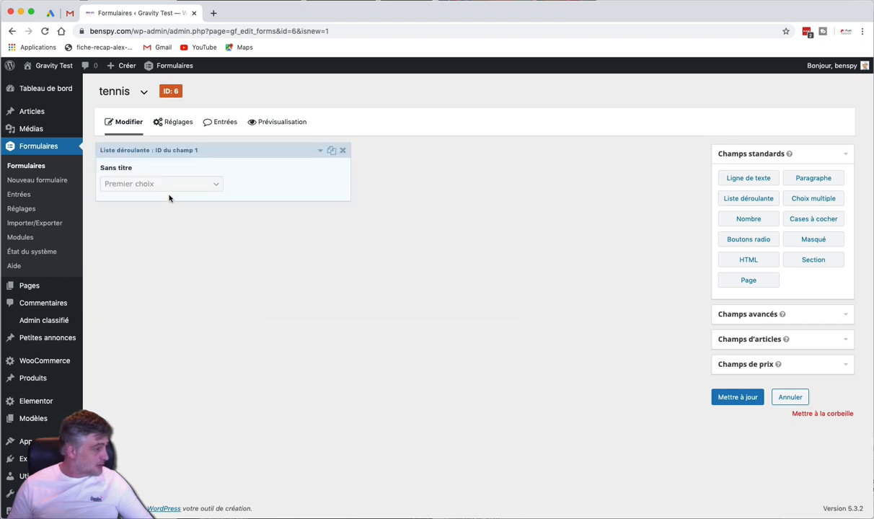
pyautogui.click(240, 172)
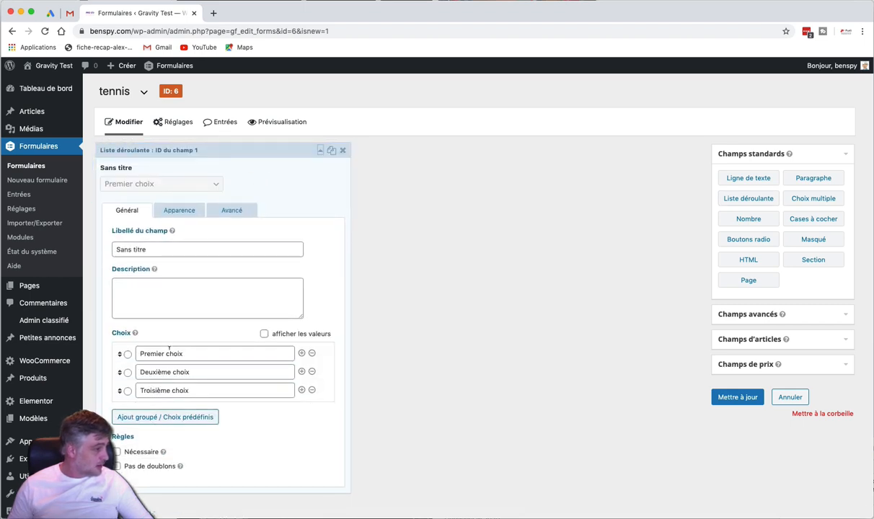
pyautogui.tripleClick(167, 248)
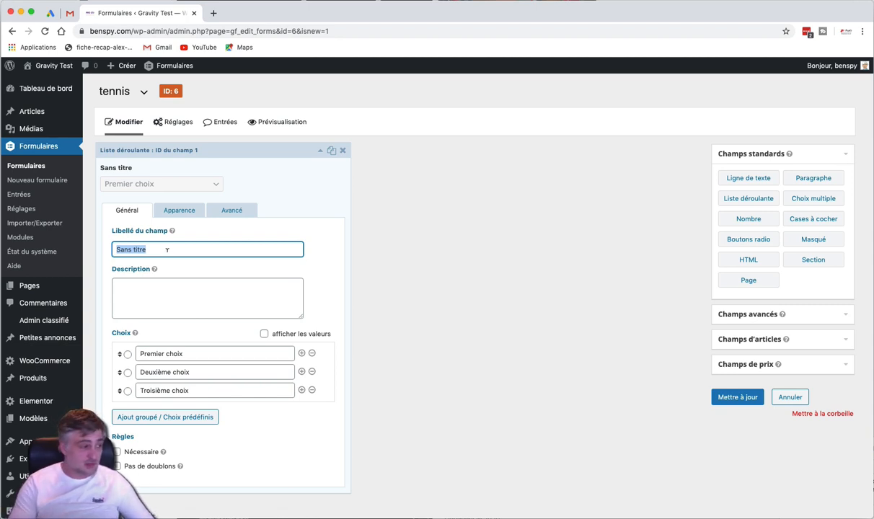
pyautogui.write('Que')
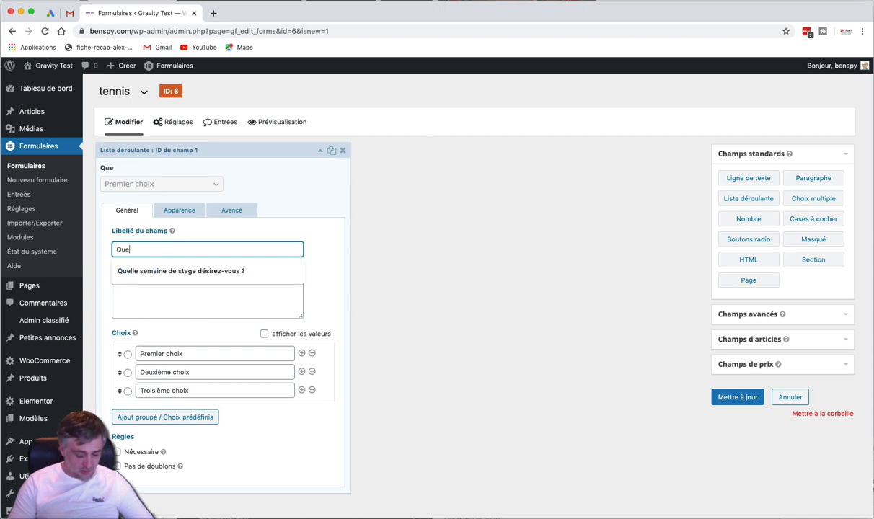
pyautogui.write('lle semaine de stag')
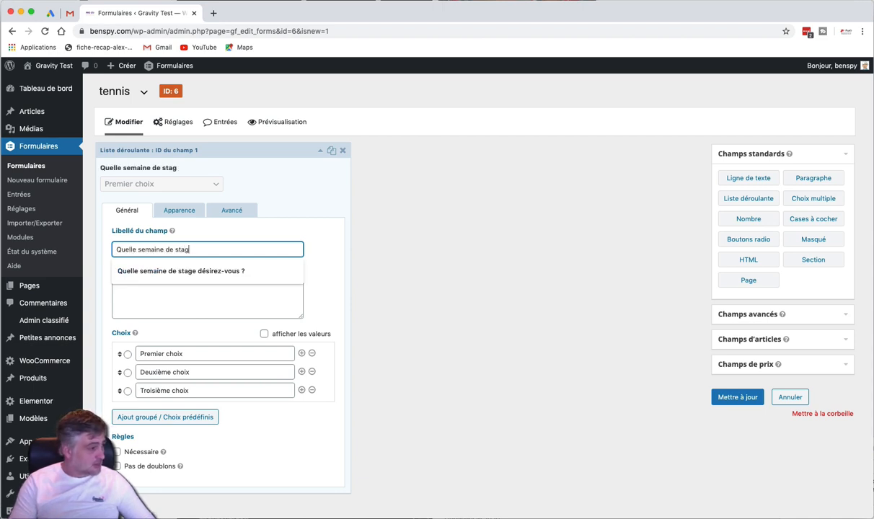
pyautogui.write('e désirez-vous ?')
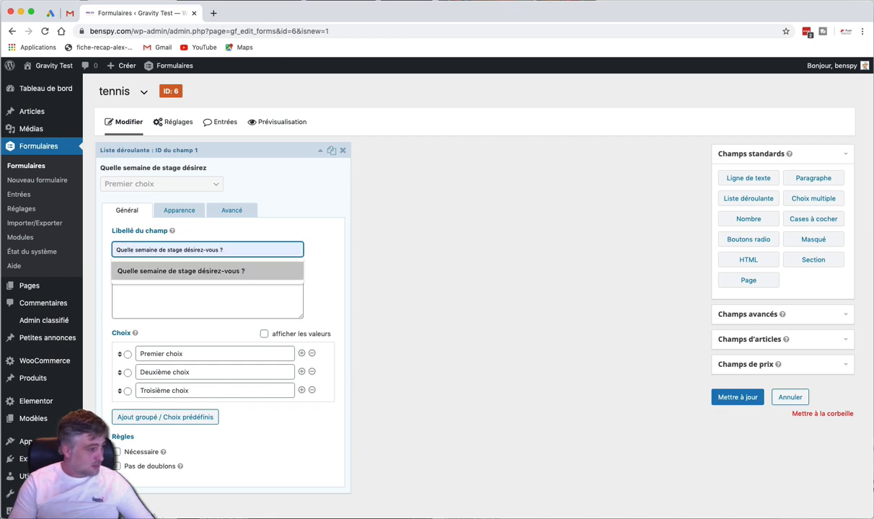
pyautogui.click(165, 272)
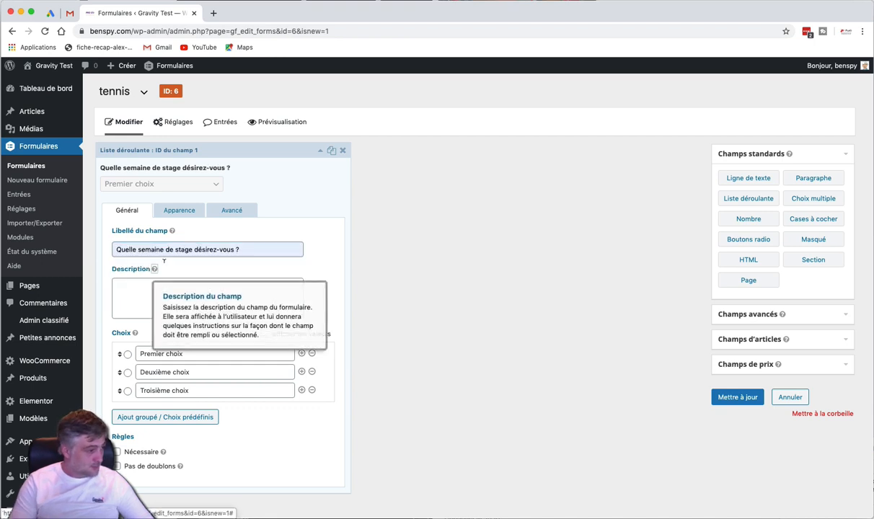
pyautogui.click(249, 283)
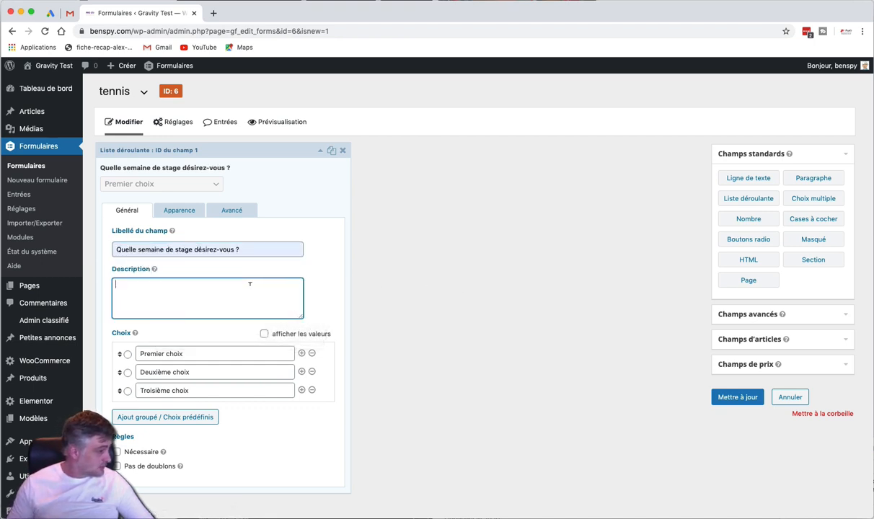
# Rename the dropdown's three choices to S1, S2 and S3
pyautogui.click(175, 353)
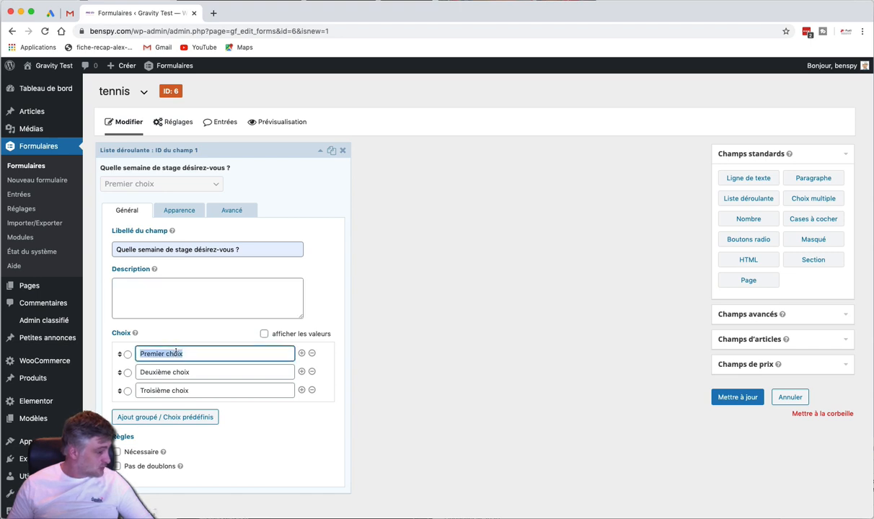
pyautogui.write('S1')
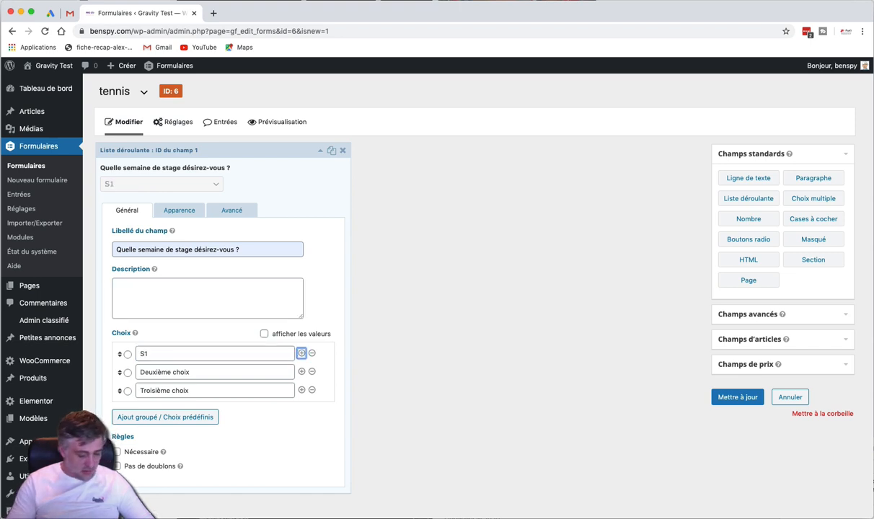
pyautogui.press('Tab')
pyautogui.write('S2')
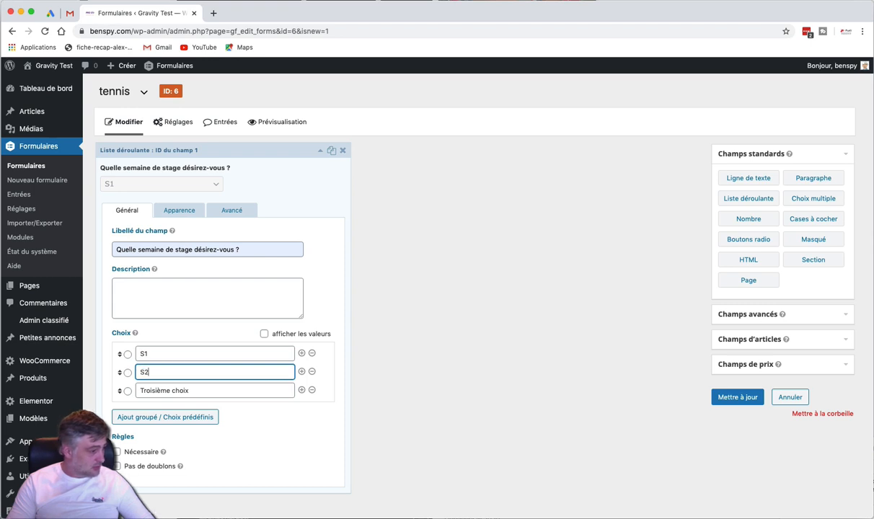
pyautogui.tripleClick(236, 390)
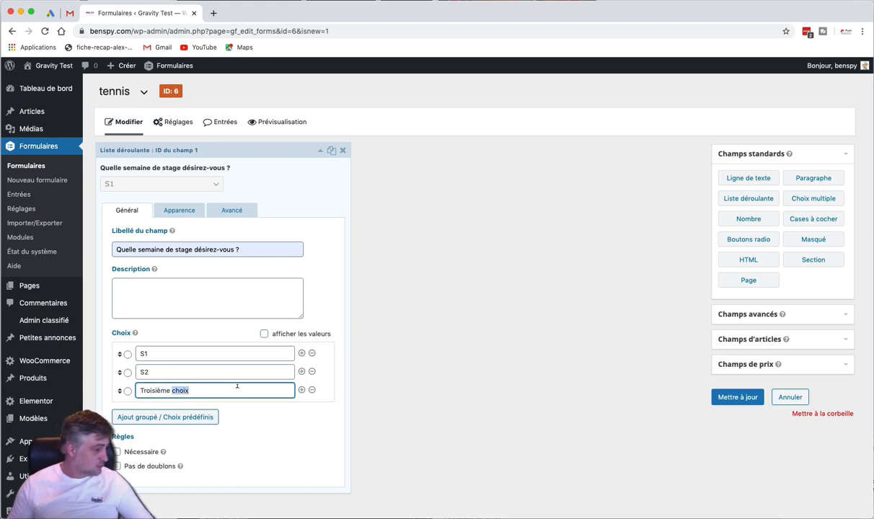
pyautogui.write('S3')
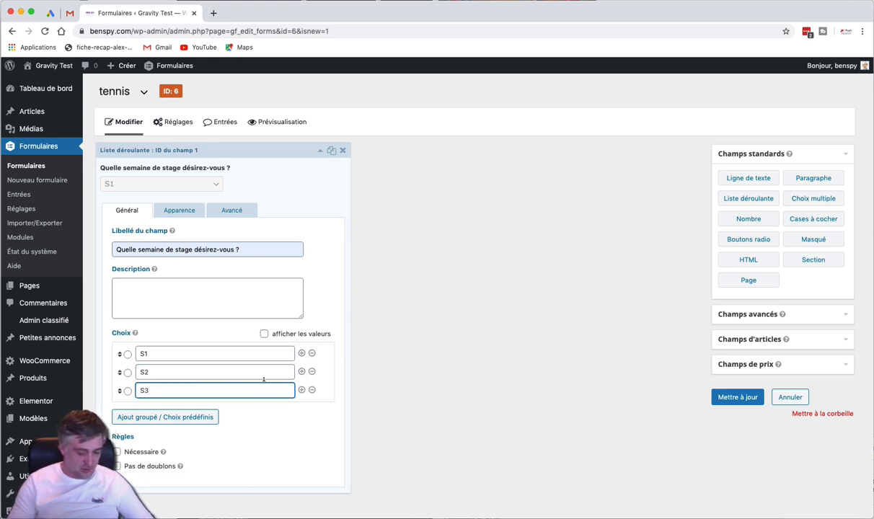
pyautogui.click(423, 346)
pyautogui.click(254, 150)
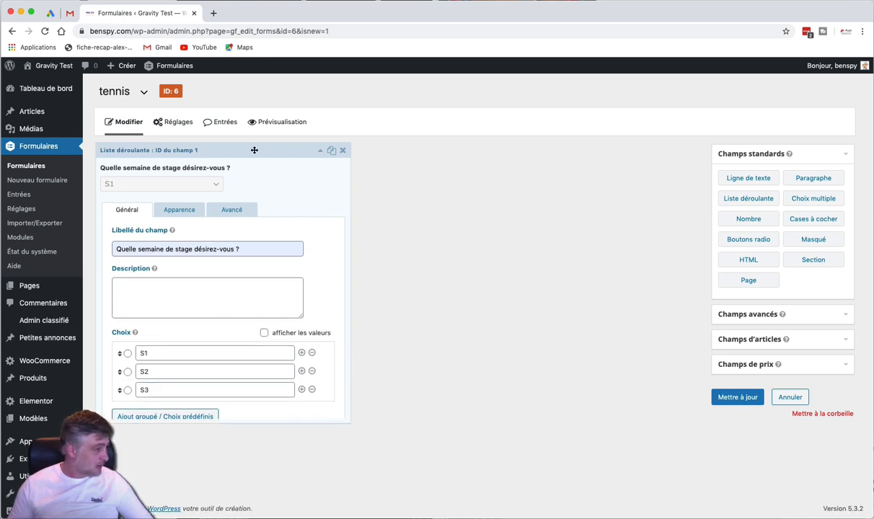
# Add a second dropdown below the first and set its first choice to 'enfant 3-6'
pyautogui.moveTo(735, 197); pyautogui.dragTo(149, 215)
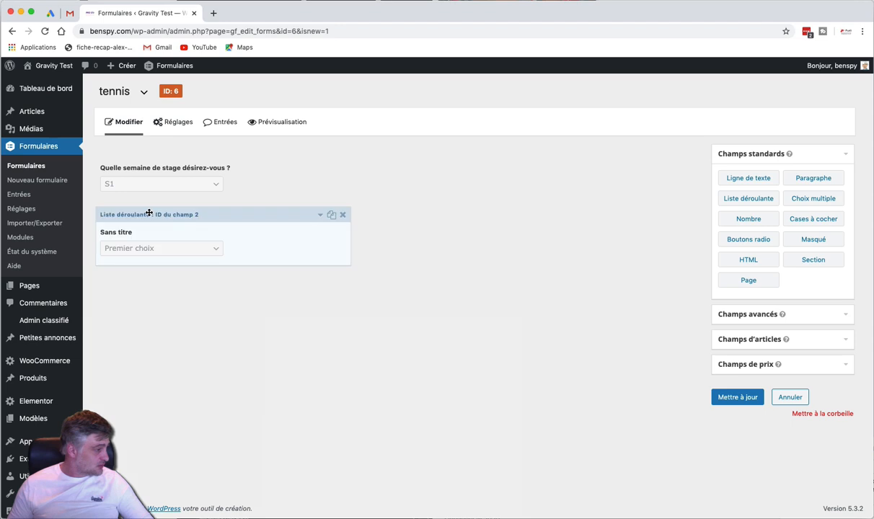
pyautogui.click(210, 229)
pyautogui.scroll(-2, 177, 354)
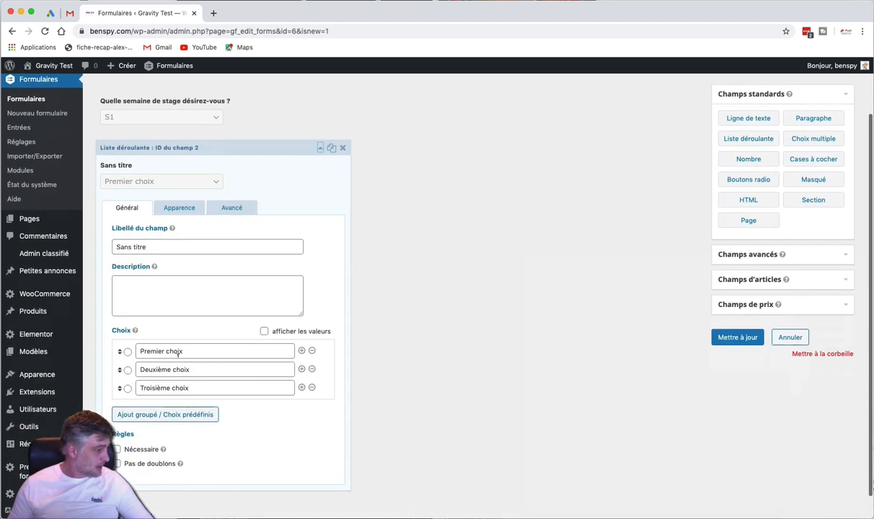
pyautogui.tripleClick(183, 351)
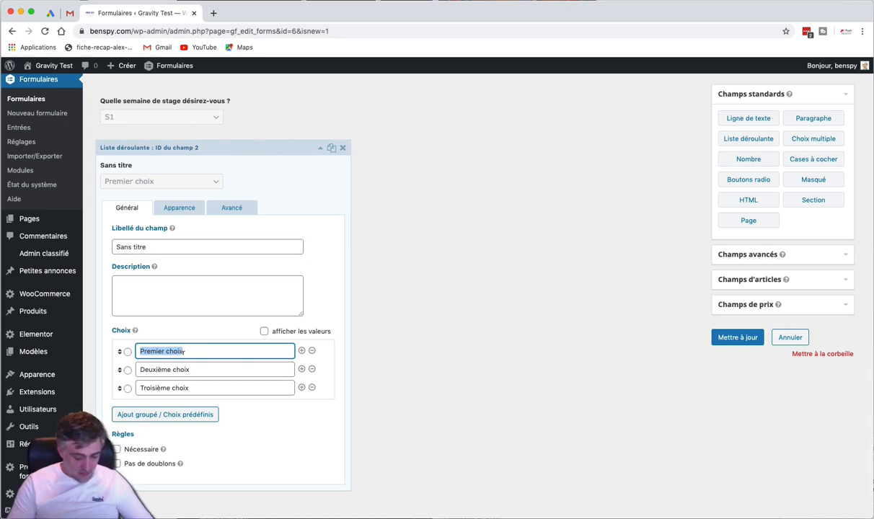
pyautogui.write('enfant qui')
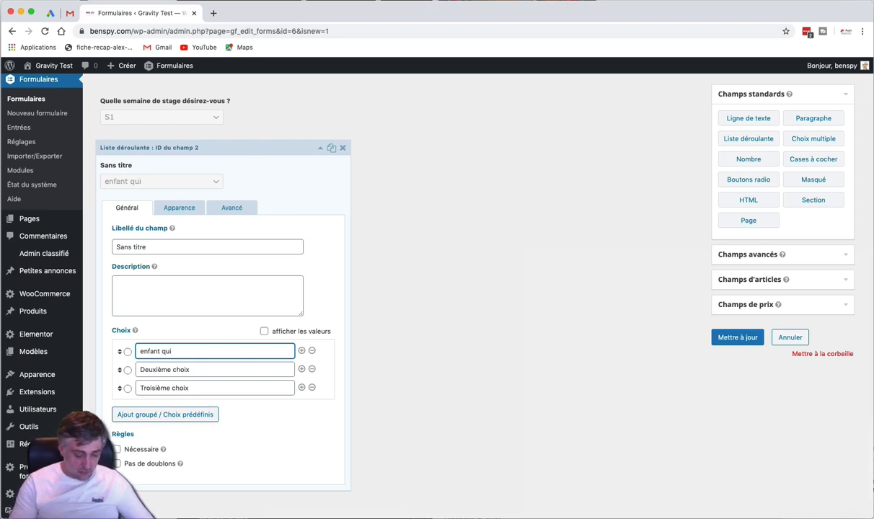
pyautogui.press('BackSpace')
pyautogui.press('BackSpace')
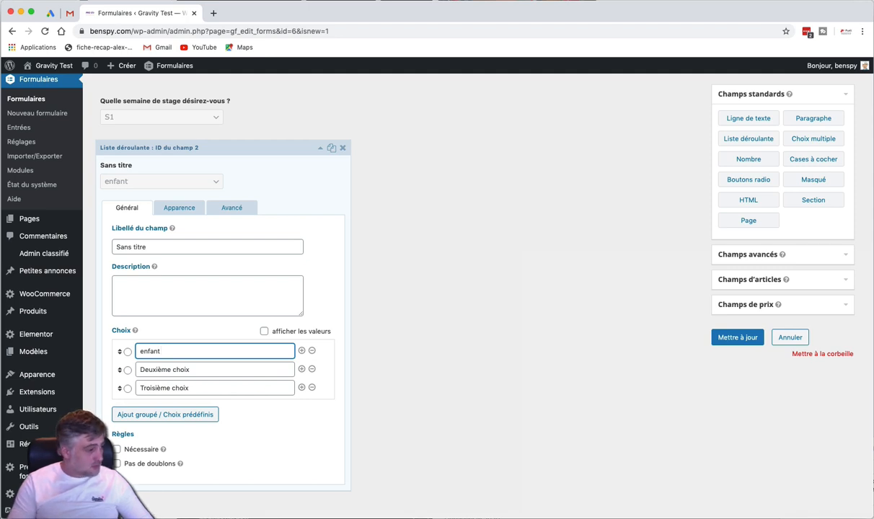
pyautogui.write('3-6')
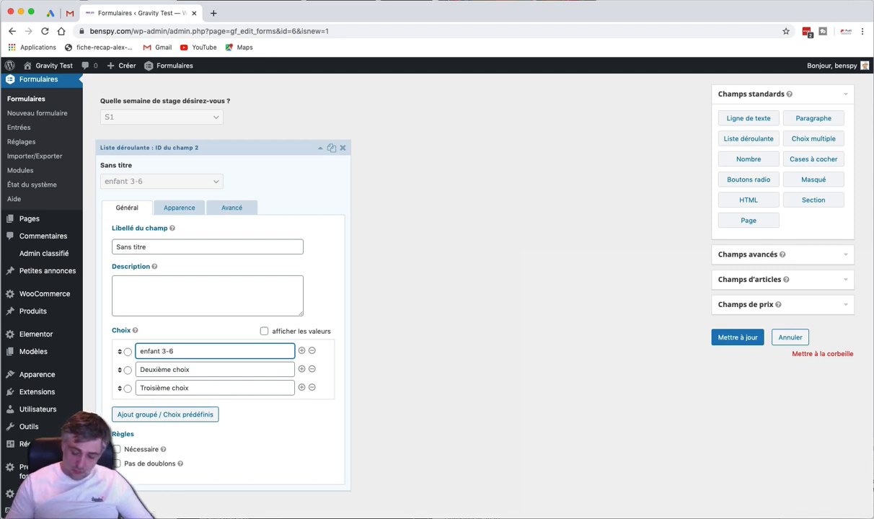
# Set the second choice to 'enfant 7 à 10', delete the third choice, and save
pyautogui.tripleClick(182, 369)
pyautogui.write('en')
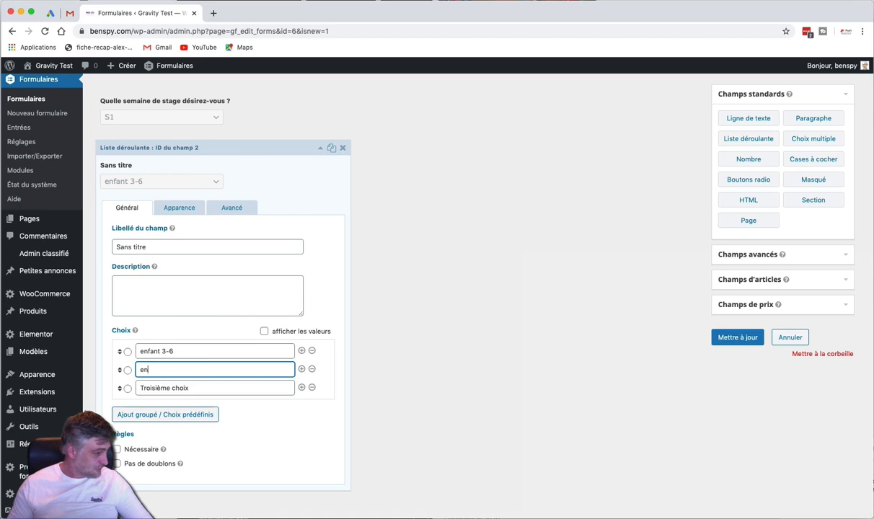
pyautogui.write('fanyt')
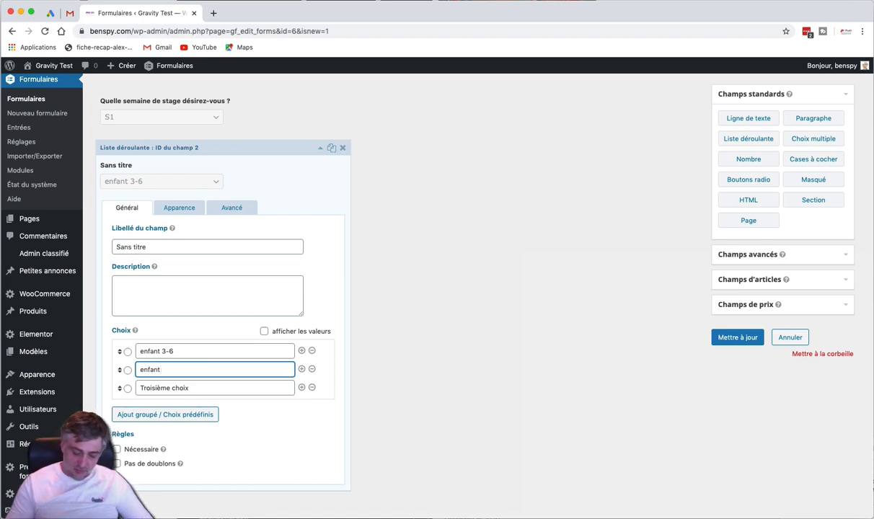
pyautogui.write(' 7 à 10')
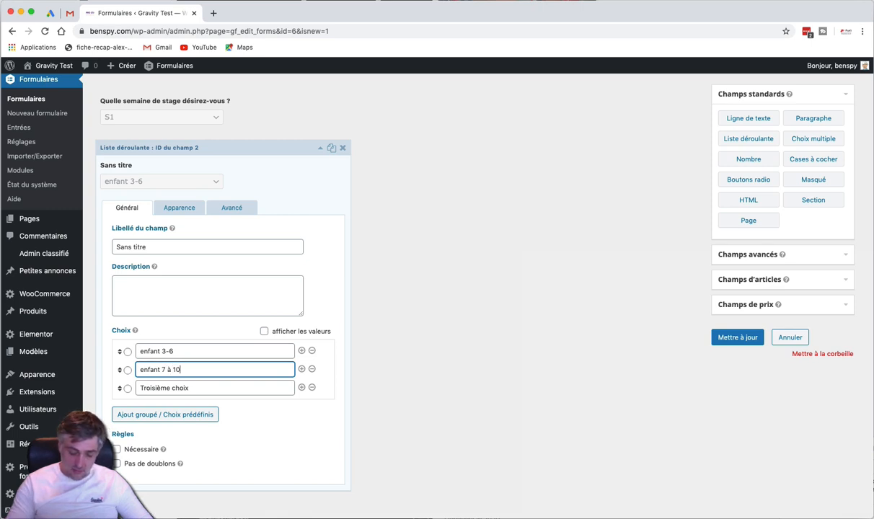
pyautogui.press('Tab')
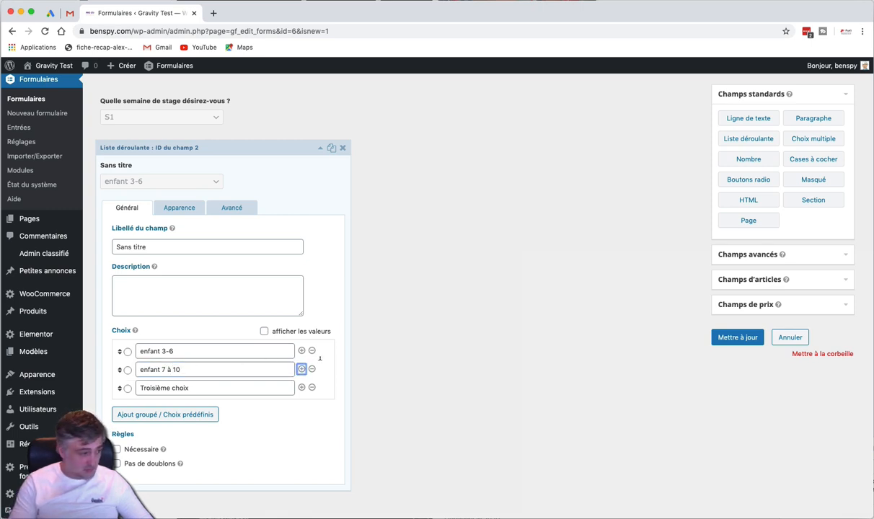
pyautogui.click(392, 359)
pyautogui.click(313, 388)
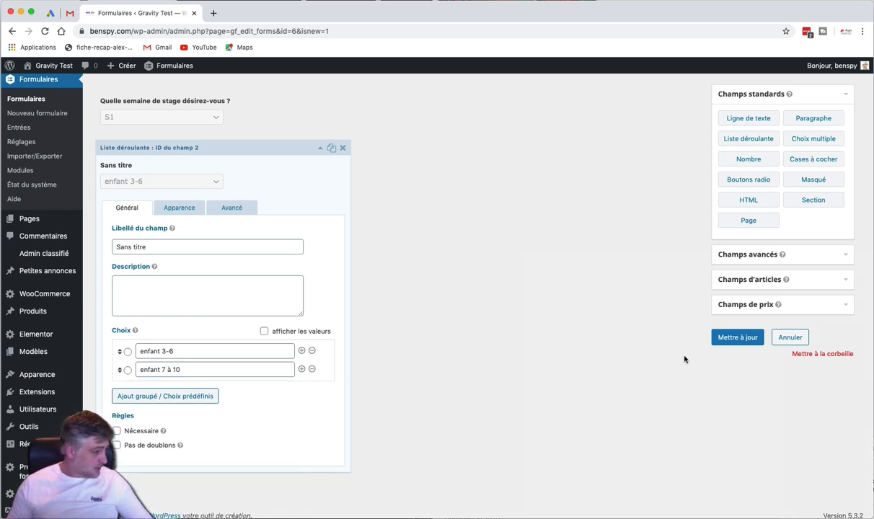
pyautogui.click(728, 338)
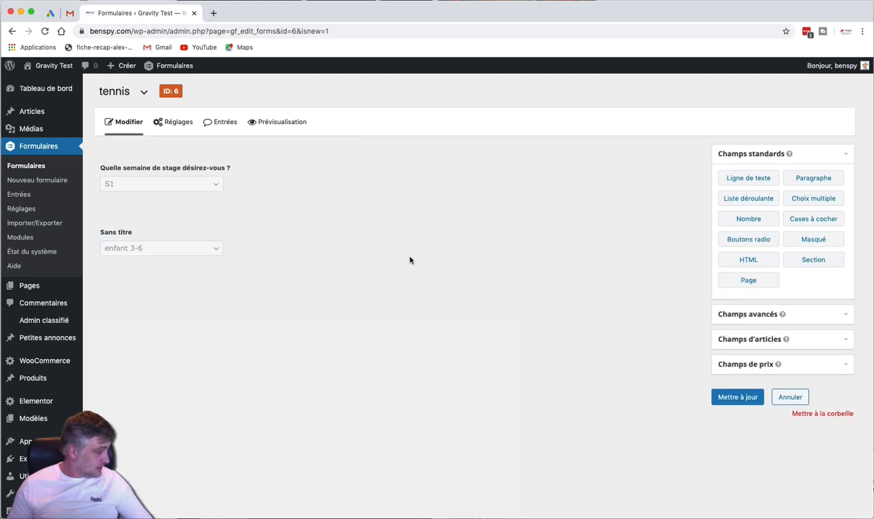
# Change the age dropdown's second choice to 'enfants 7 à 10' and show its Avancé settings
pyautogui.click(274, 191)
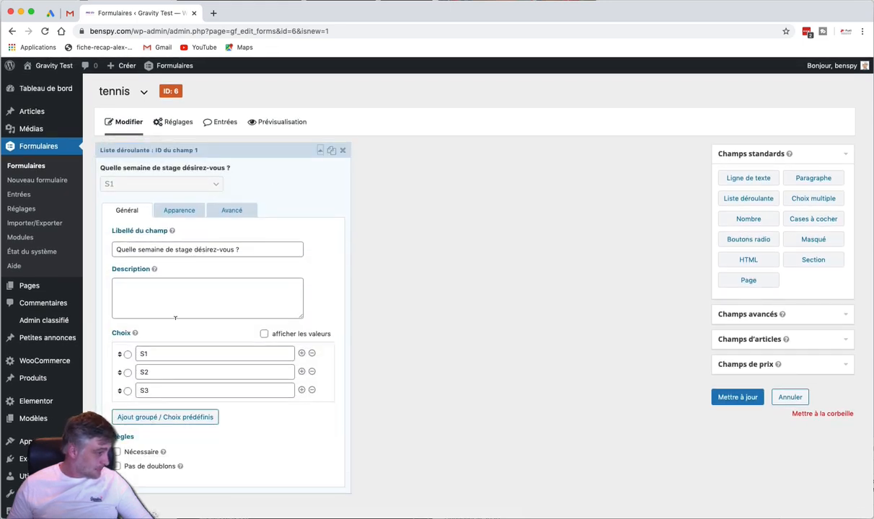
pyautogui.scroll(-3, 275, 415)
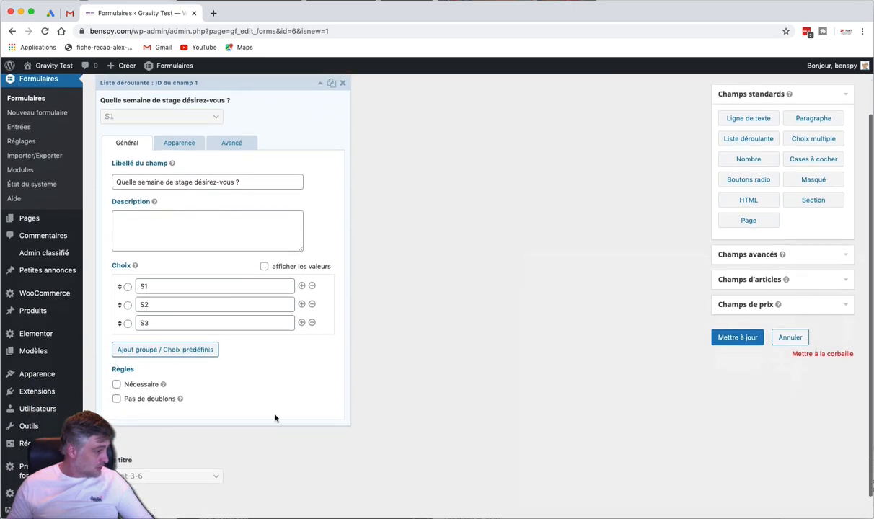
pyautogui.click(238, 462)
pyautogui.scroll(-1, 410, 335)
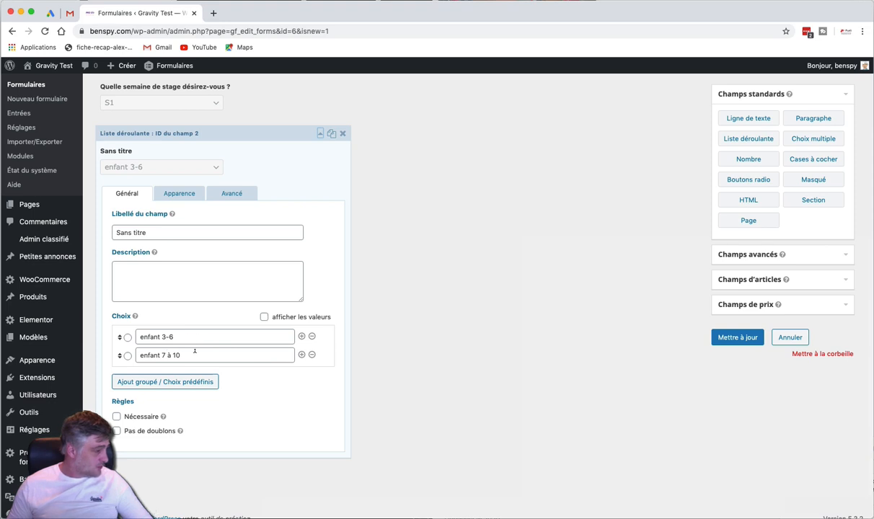
pyautogui.click(162, 353)
pyautogui.write('s')
pyautogui.click(384, 326)
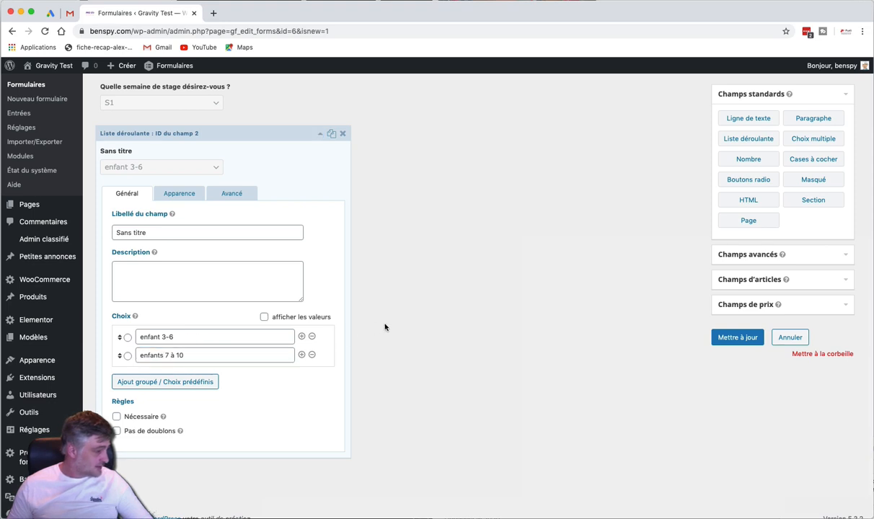
pyautogui.scroll(2, 384, 327)
pyautogui.click(231, 227)
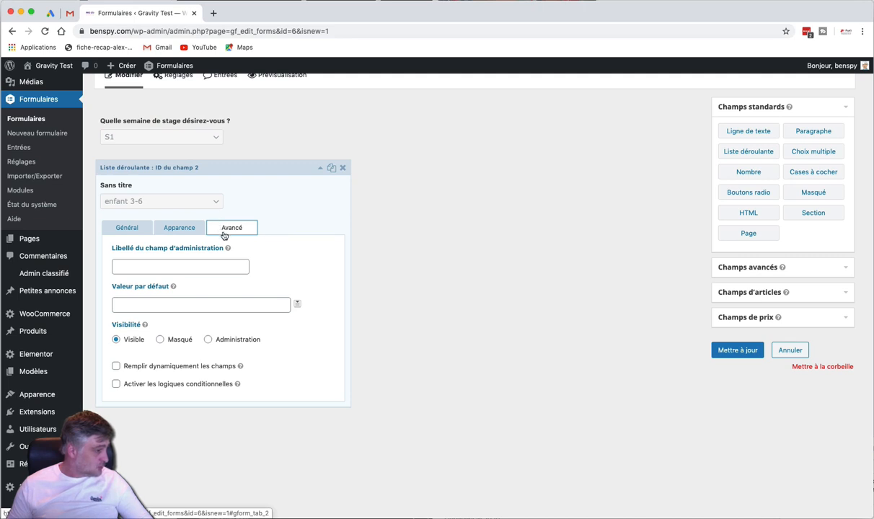
# Add a conditional-logic rule showing the age dropdown only when the week question is S1, and save
pyautogui.click(117, 386)
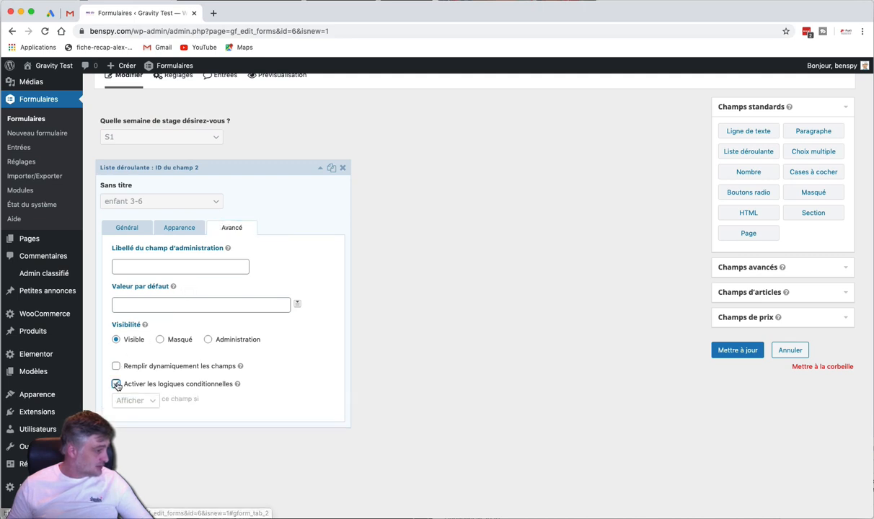
pyautogui.scroll(-2, 152, 378)
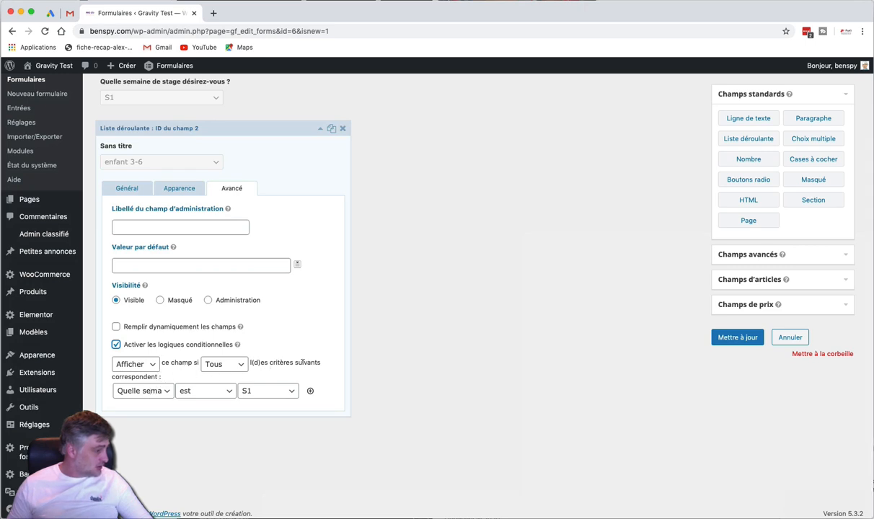
pyautogui.click(144, 391)
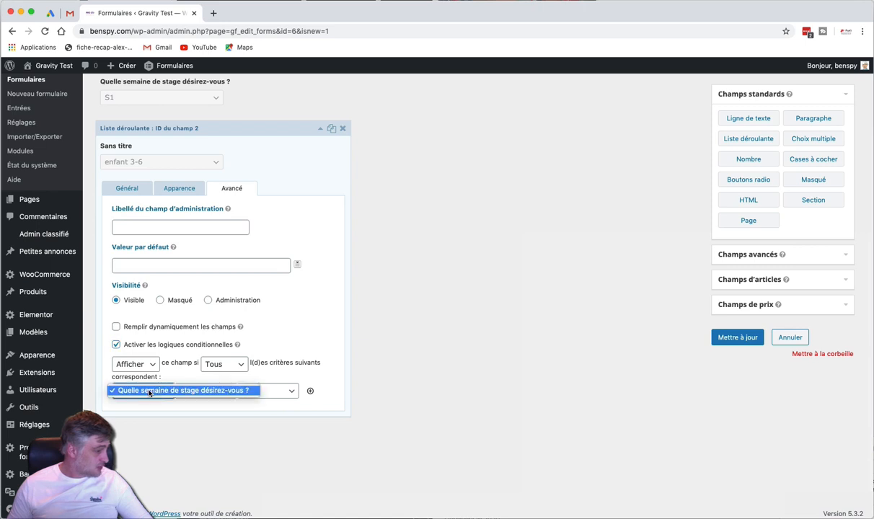
pyautogui.click(149, 390)
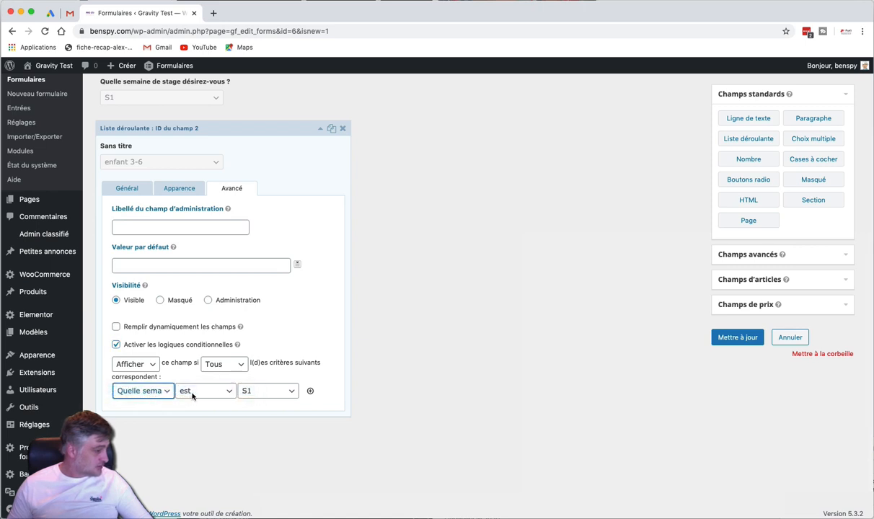
pyautogui.click(247, 394)
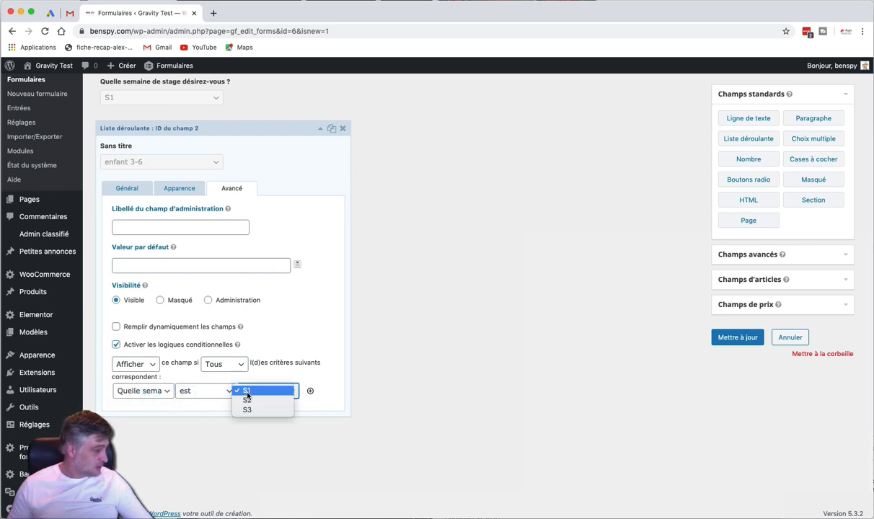
pyautogui.click(247, 393)
pyautogui.click(725, 338)
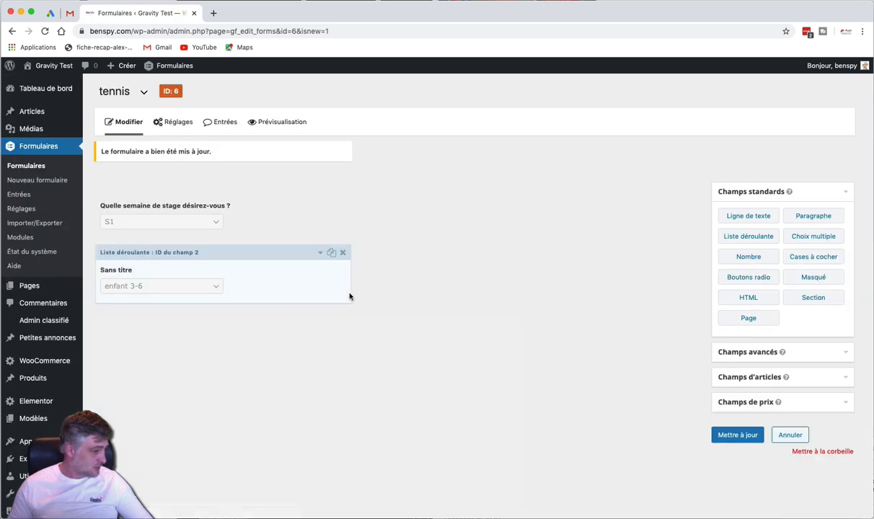
pyautogui.click(247, 226)
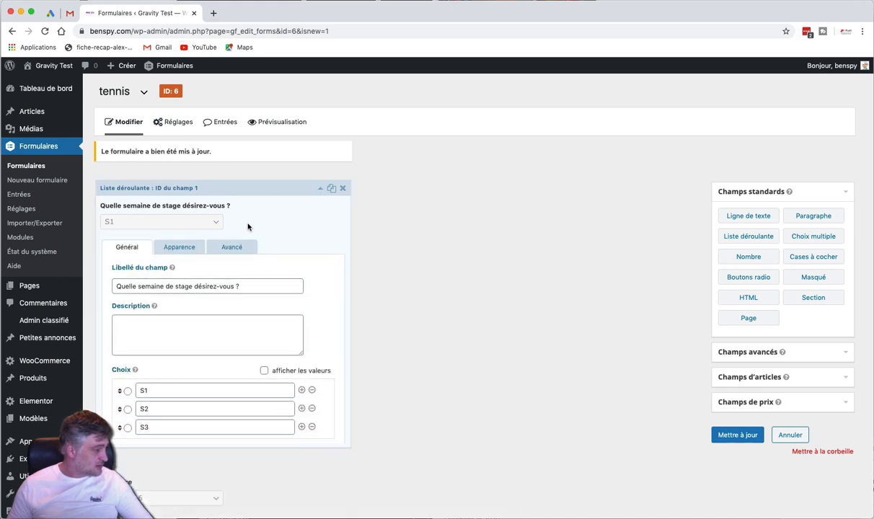
pyautogui.click(248, 226)
# Review the age dropdown's choices, then collapse its settings
pyautogui.click(245, 260)
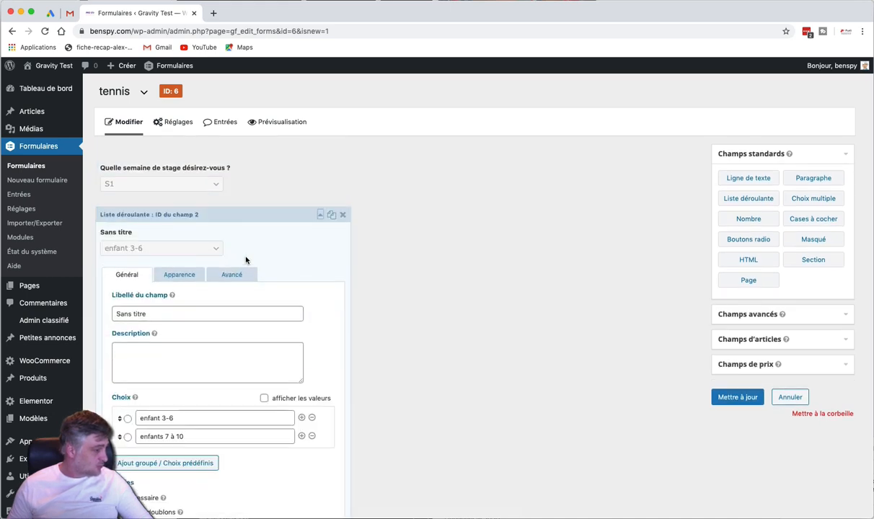
pyautogui.click(247, 259)
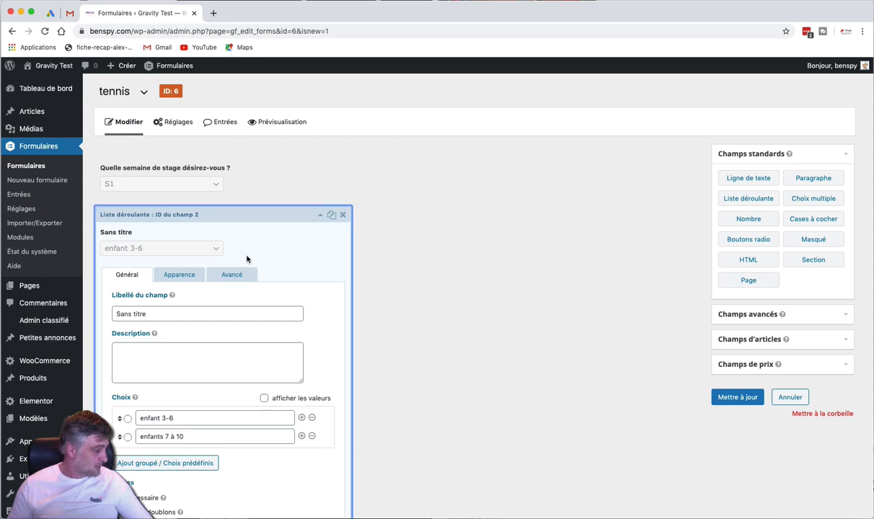
pyautogui.click(274, 254)
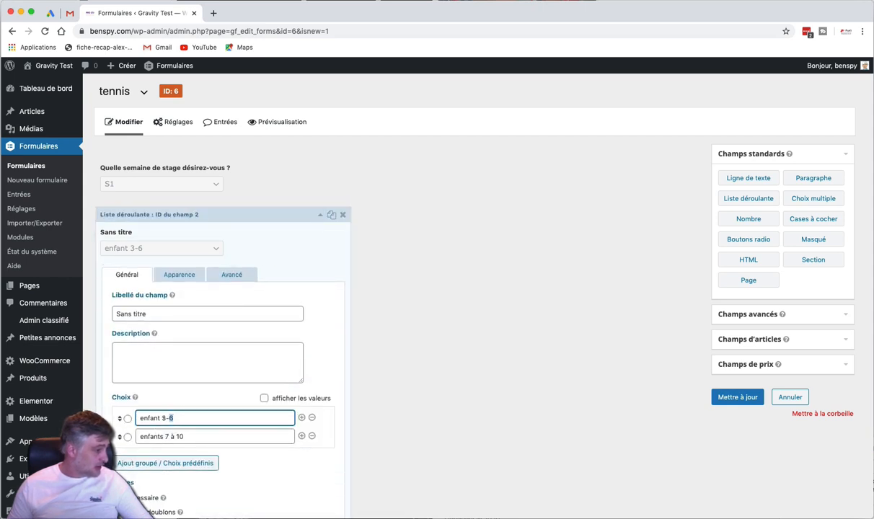
pyautogui.tripleClick(175, 418)
pyautogui.click(418, 342)
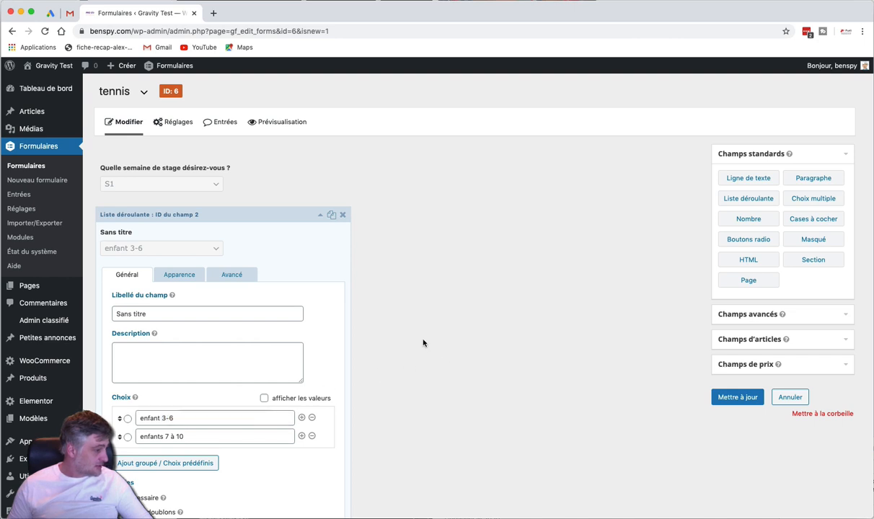
pyautogui.click(254, 215)
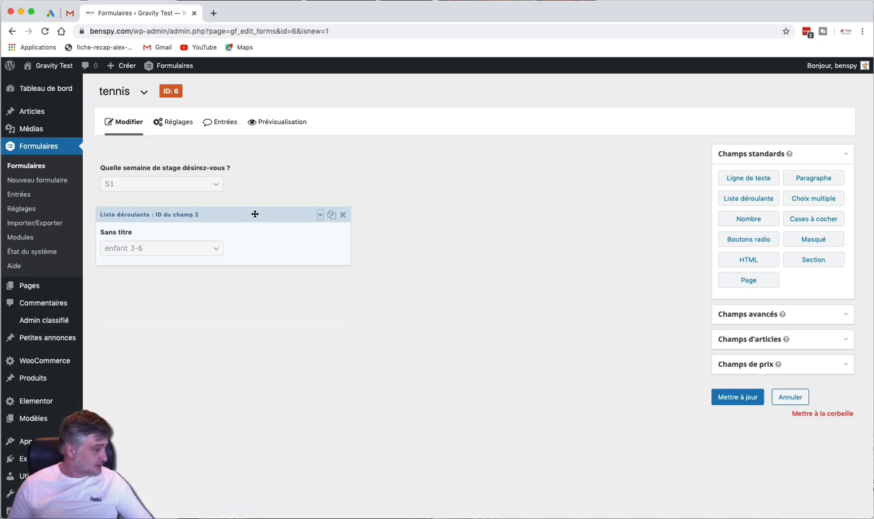
# Duplicate the age dropdown and delete the copy's 'enfants 7 à 10' choice, leaving only 'enfant 3-6'
pyautogui.click(332, 216)
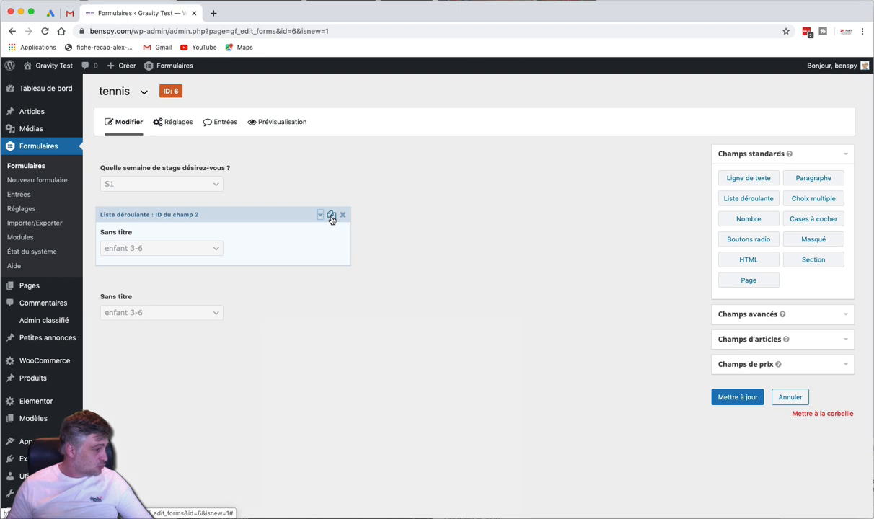
pyautogui.click(263, 304)
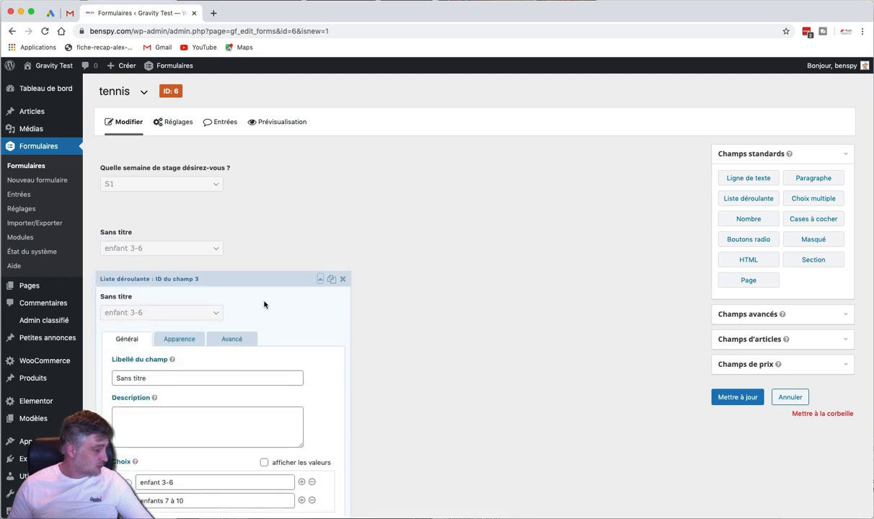
pyautogui.scroll(-3, 264, 305)
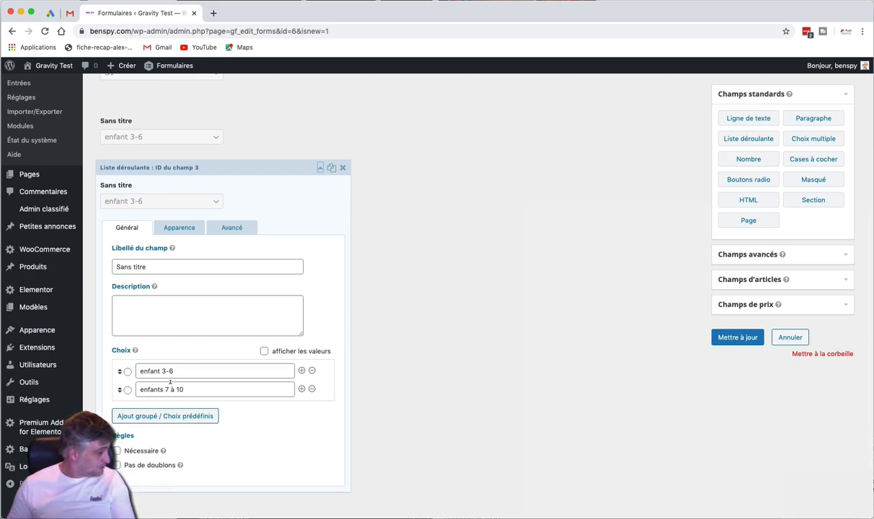
pyautogui.tripleClick(165, 389)
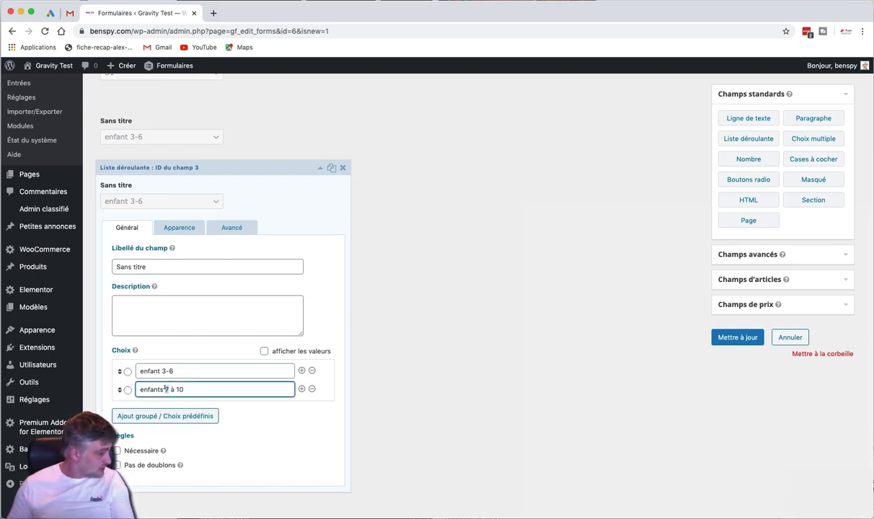
pyautogui.press('BackSpace')
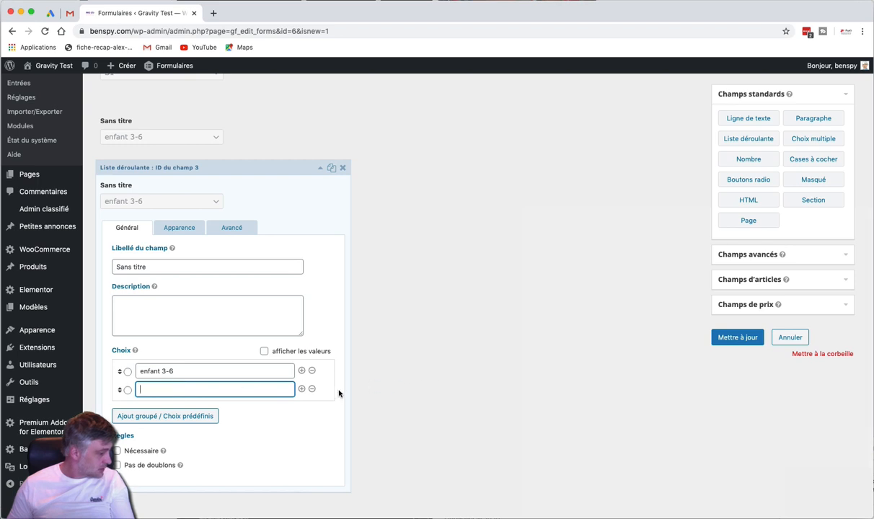
pyautogui.click(311, 389)
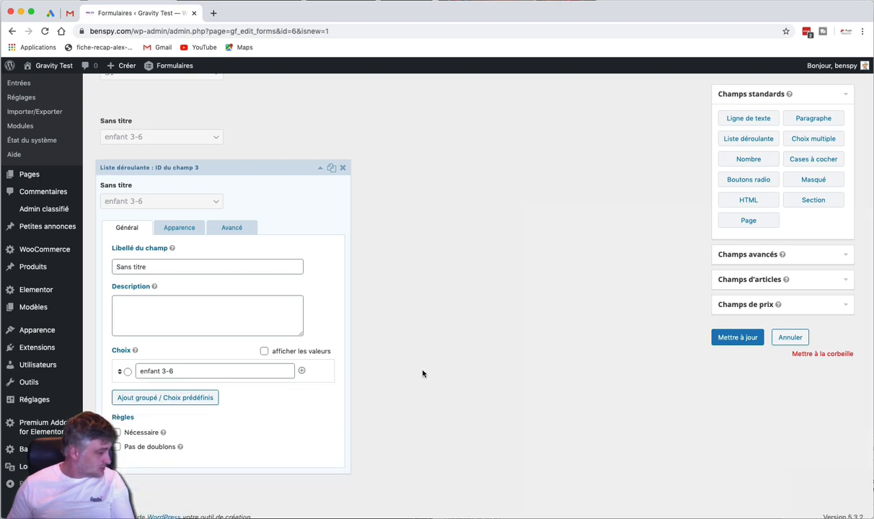
pyautogui.scroll(1, 239, 353)
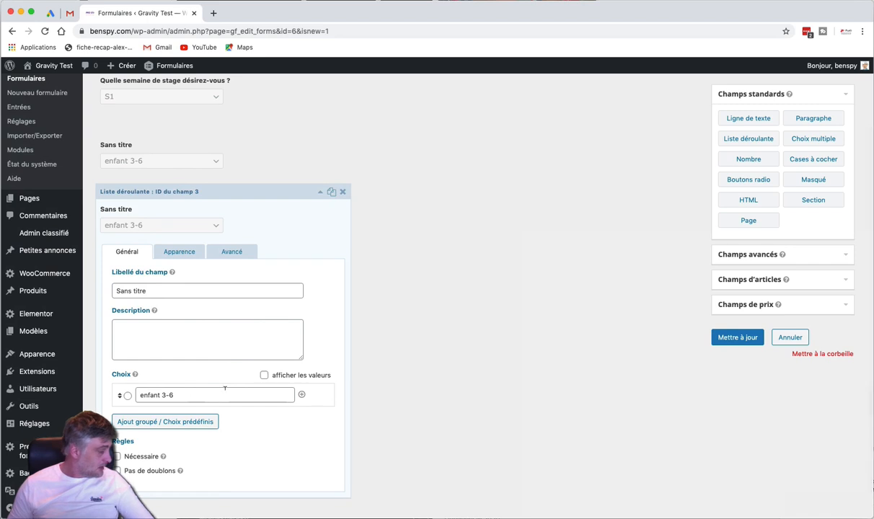
# Change the copied dropdown's condition value from S1 to S2 and save the form
pyautogui.click(236, 262)
pyautogui.scroll(-1, 235, 266)
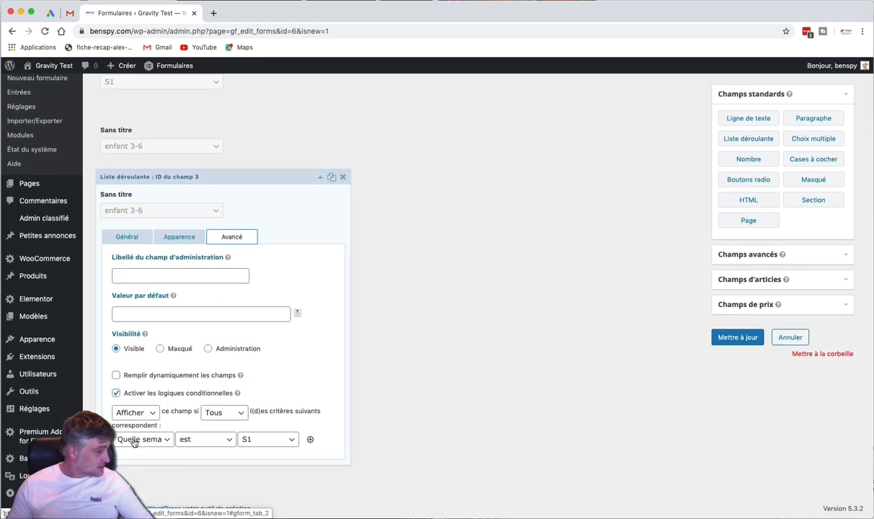
pyautogui.click(263, 442)
pyautogui.click(261, 449)
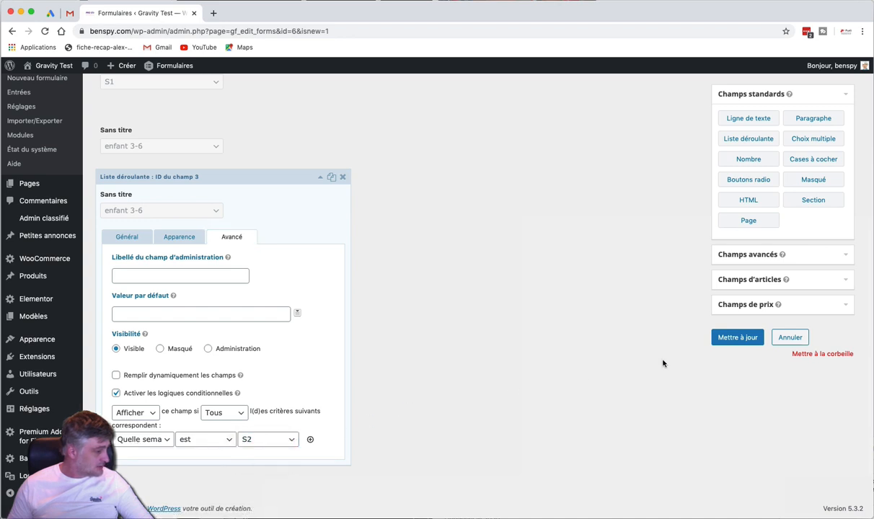
pyautogui.click(737, 339)
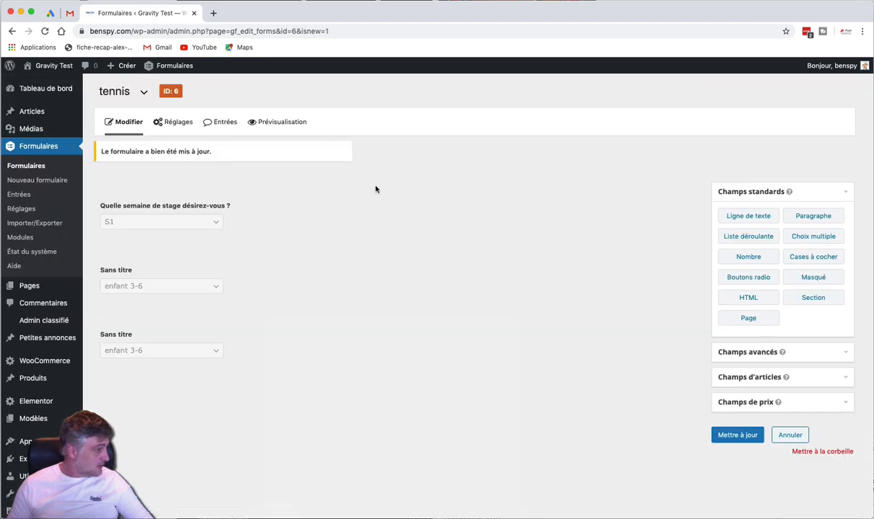
# Open the form preview and check the week and age options with week S1
pyautogui.click(292, 122)
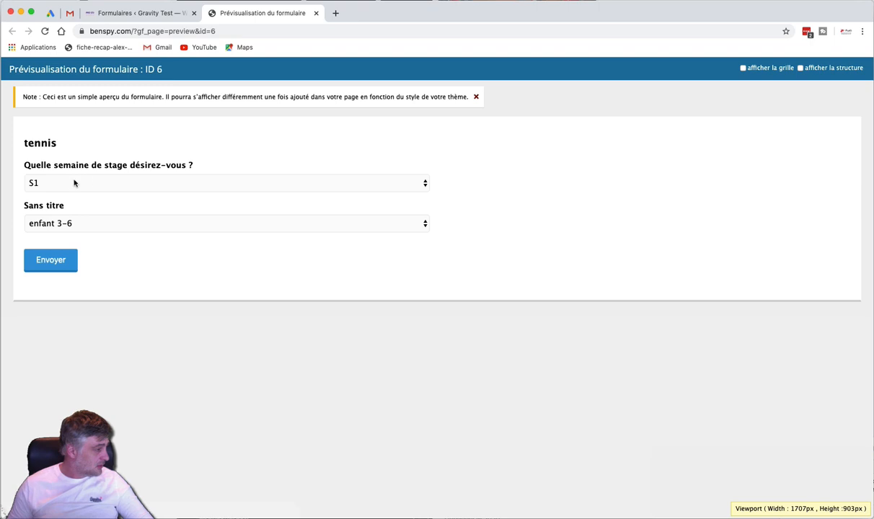
pyautogui.click(153, 188)
pyautogui.click(152, 184)
pyautogui.click(134, 222)
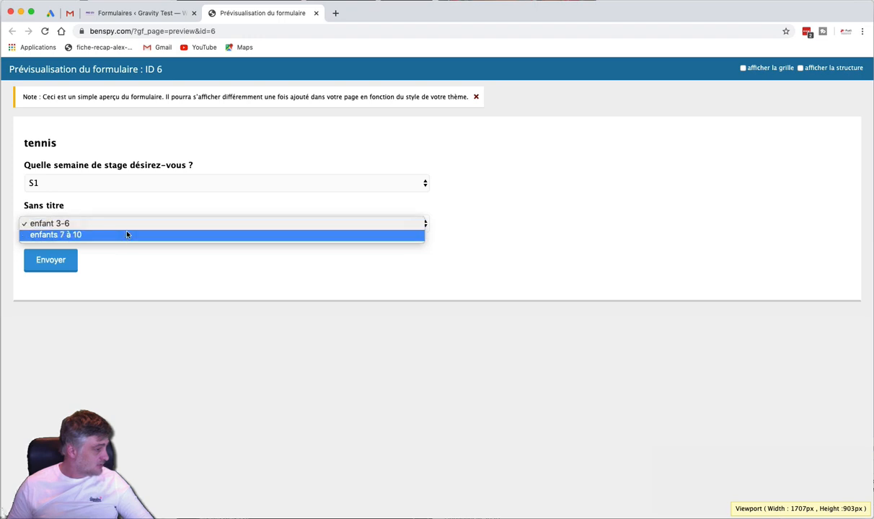
pyautogui.click(432, 232)
# Choose week S2 in the preview, confirm the enfant 3-6 age choice, and return to the editor
pyautogui.click(336, 183)
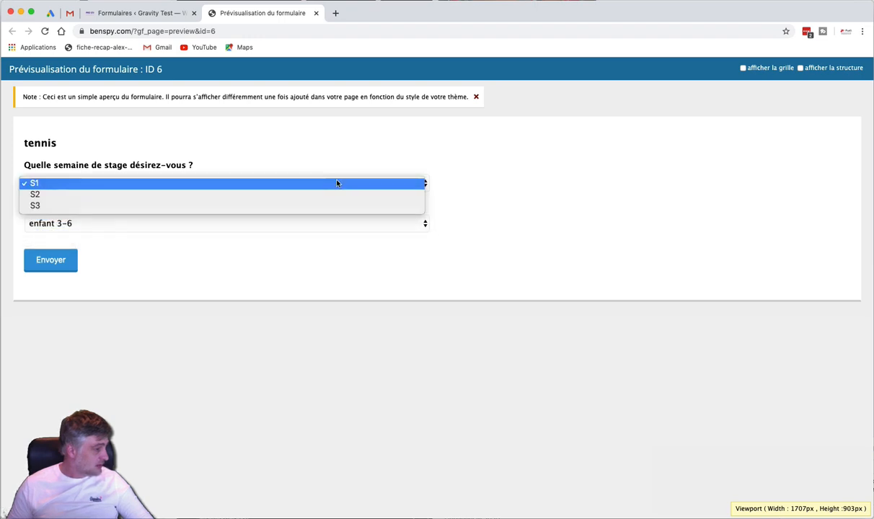
pyautogui.click(313, 194)
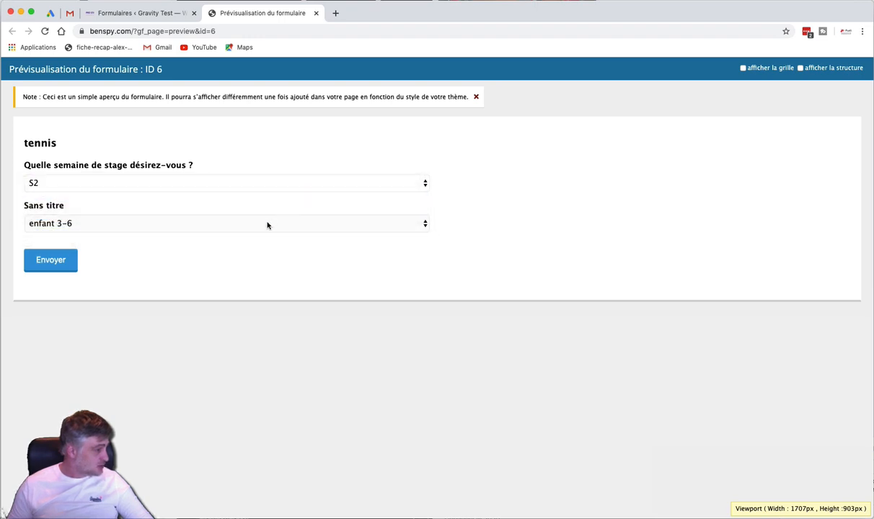
pyautogui.click(267, 226)
pyautogui.click(265, 228)
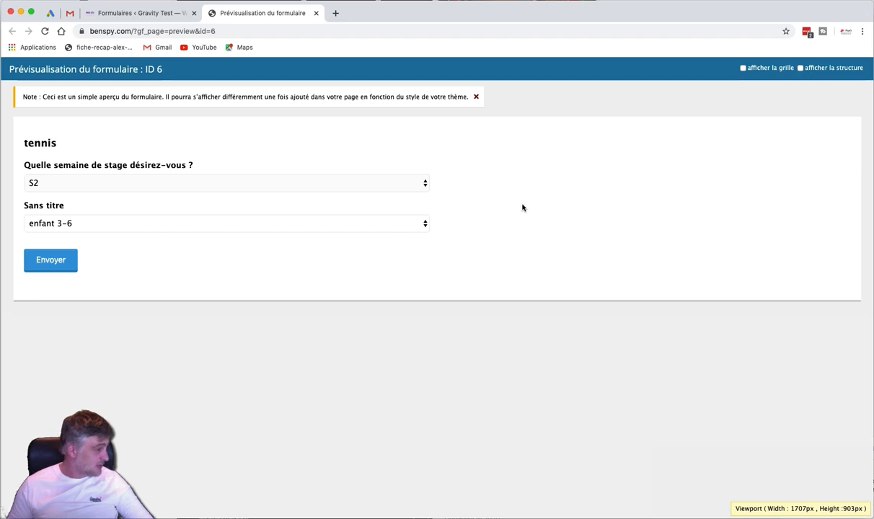
pyautogui.click(171, 15)
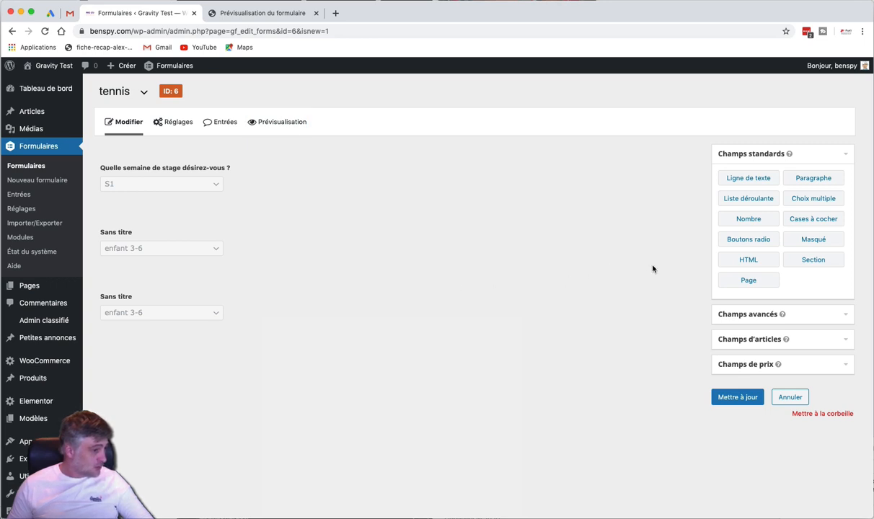
# Add an HTML block with the message reminding S2 participants to bring a cap
pyautogui.moveTo(733, 263); pyautogui.dragTo(158, 354)
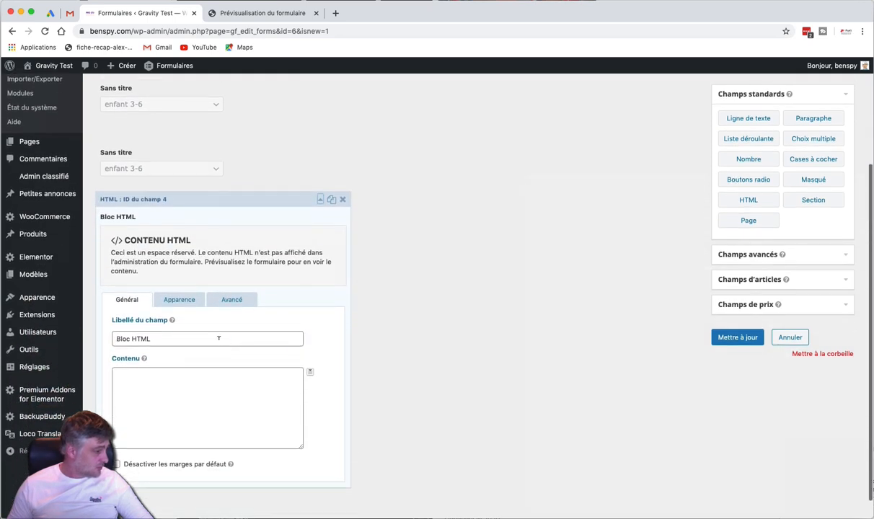
pyautogui.click(176, 377)
pyautogui.write('Si vous ')
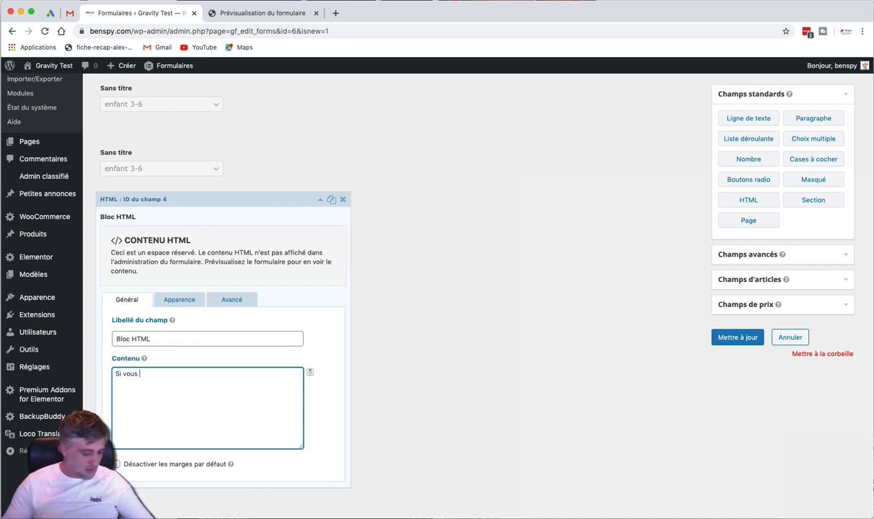
pyautogui.write('avez choi')
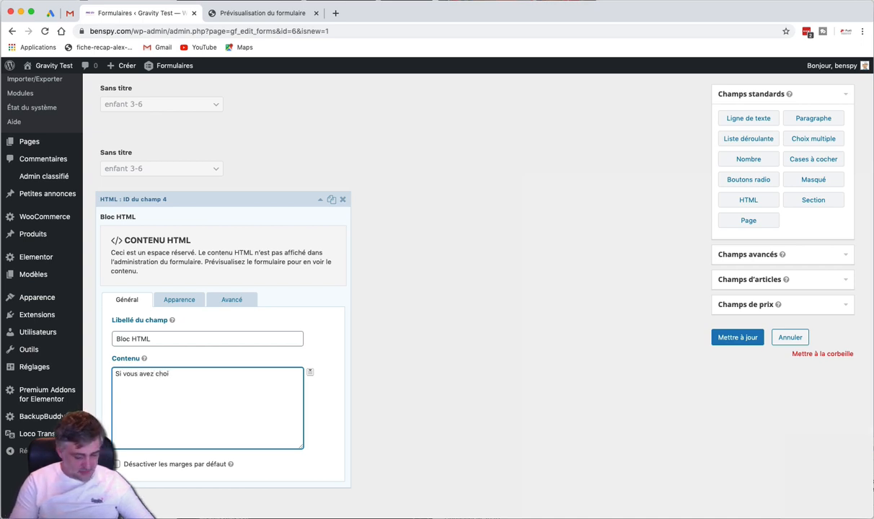
pyautogui.write('si la S')
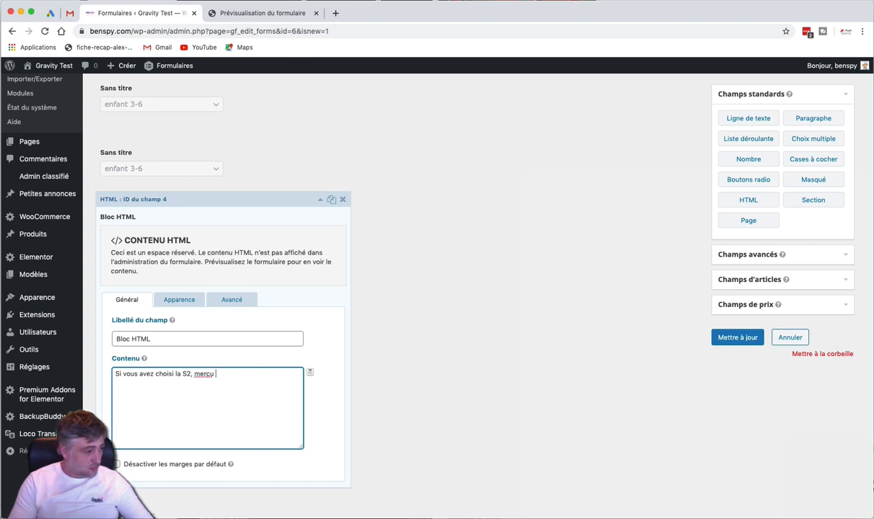
pyautogui.write('2, merci de pr')
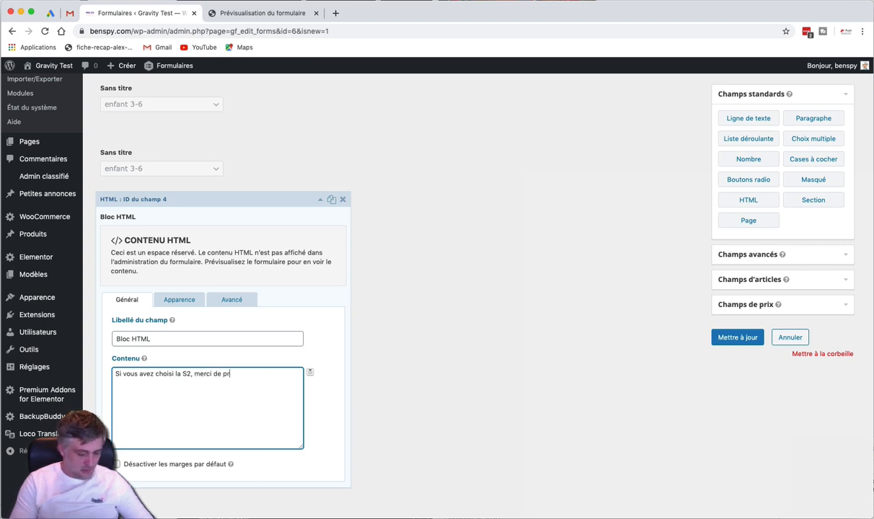
pyautogui.write('évoir une casquette, il risque de fair')
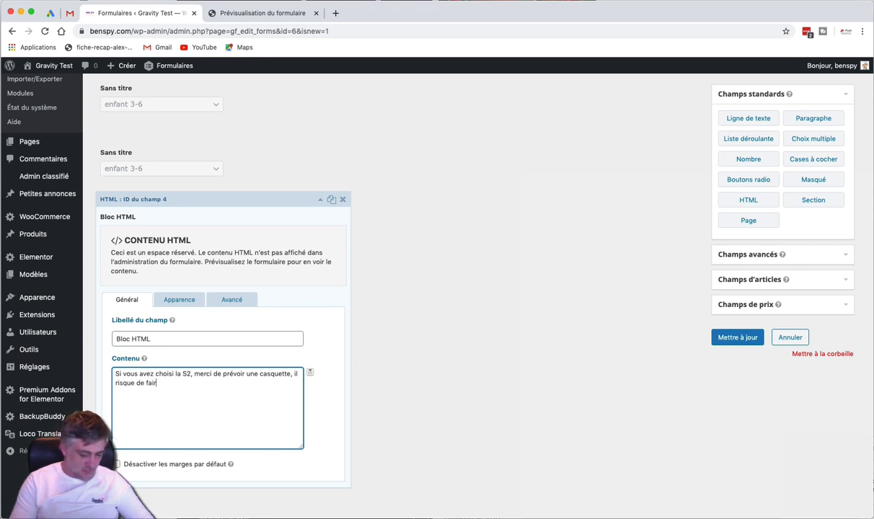
pyautogui.write('ud')
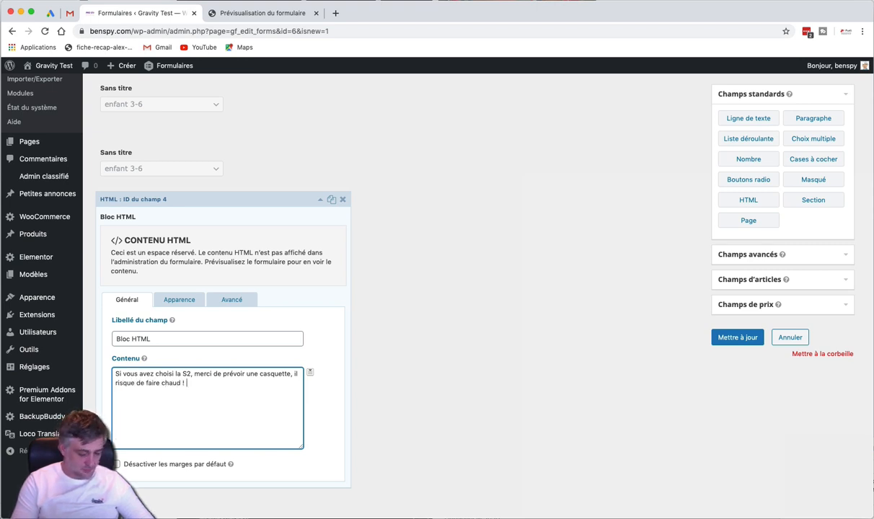
pyautogui.write(' !')
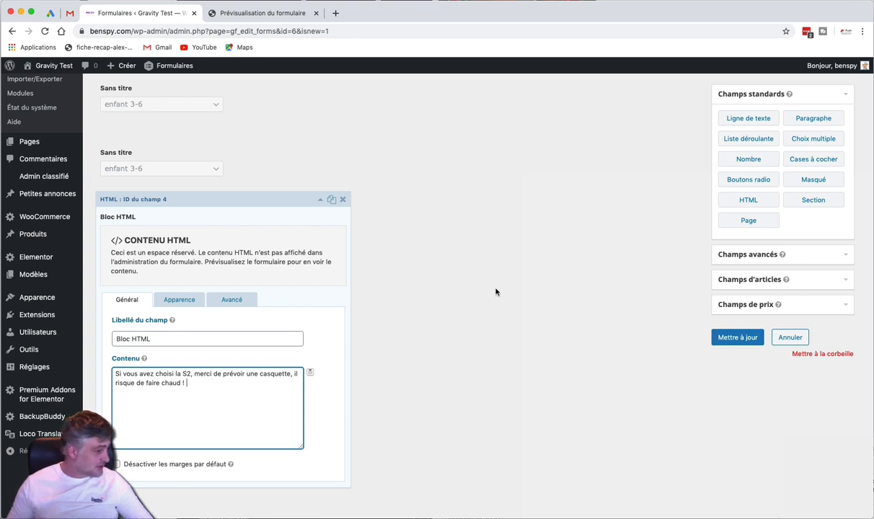
pyautogui.click(495, 291)
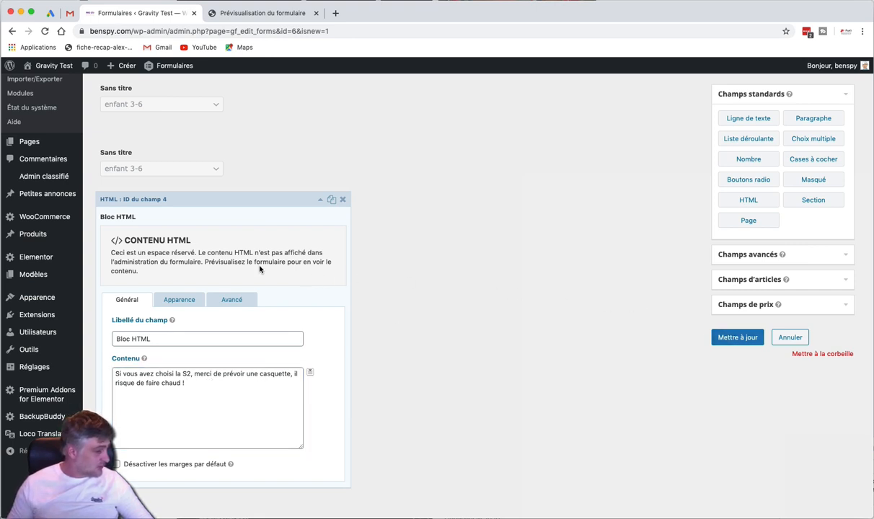
# Show the HTML block only when the week is S2, save, and reload the preview
pyautogui.scroll(-1, 233, 256)
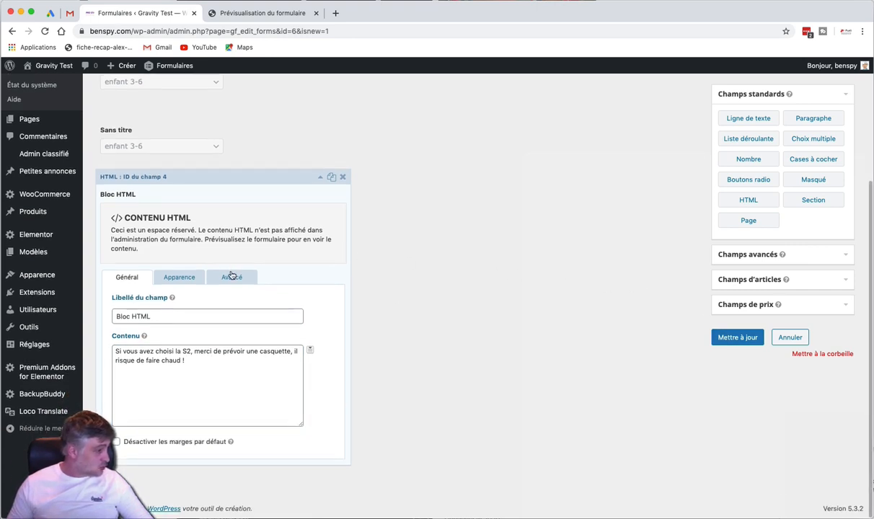
pyautogui.click(231, 278)
pyautogui.click(116, 373)
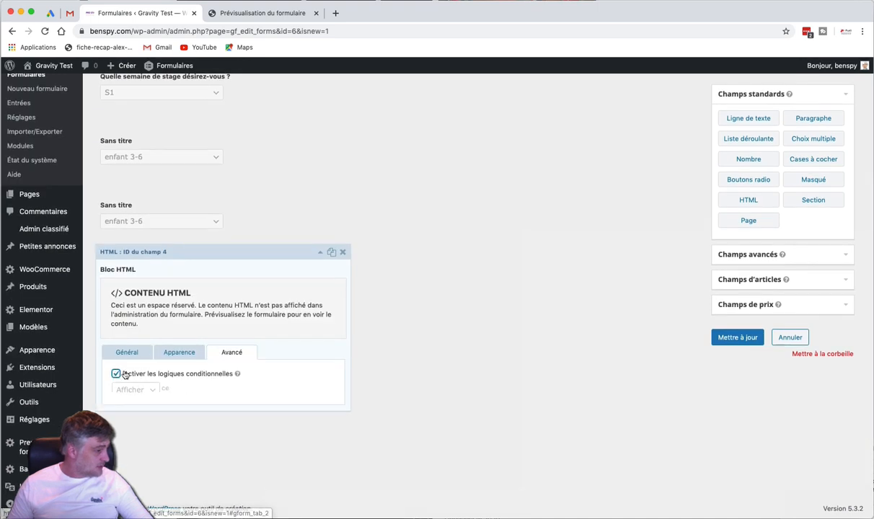
pyautogui.click(253, 415)
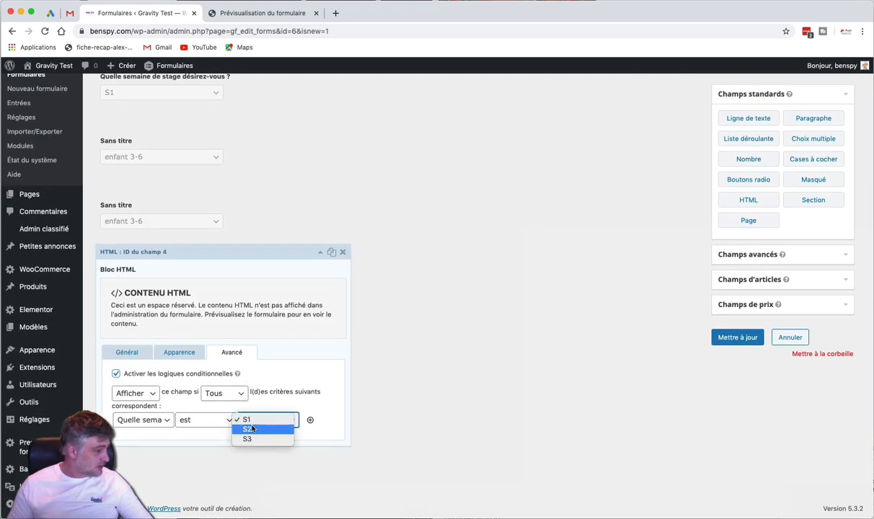
pyautogui.click(248, 427)
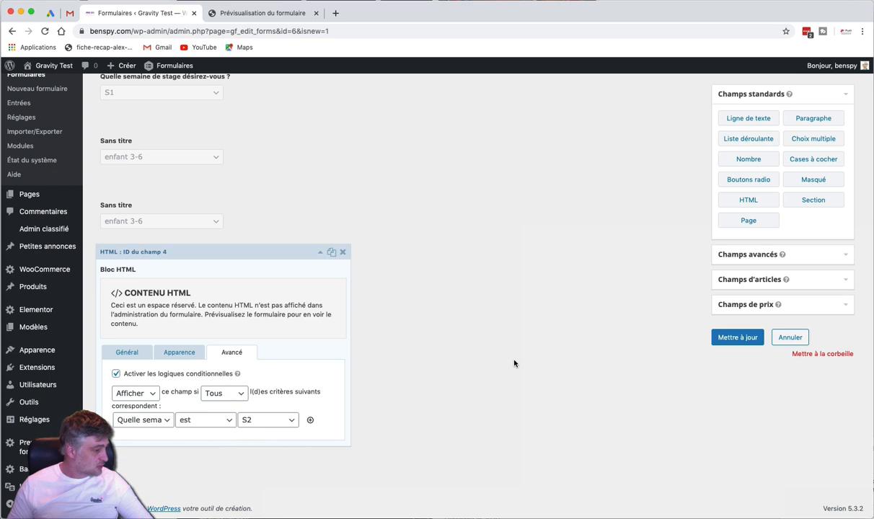
pyautogui.click(728, 334)
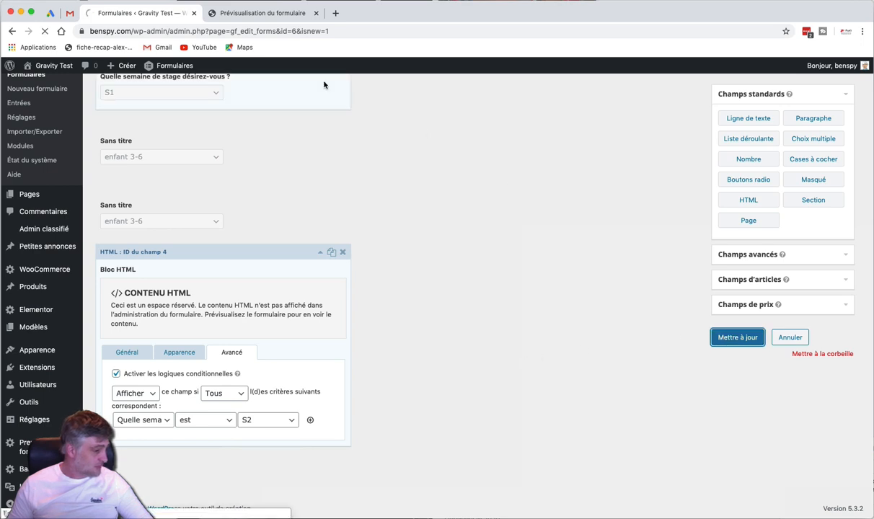
pyautogui.click(252, 14)
pyautogui.press('super+r')
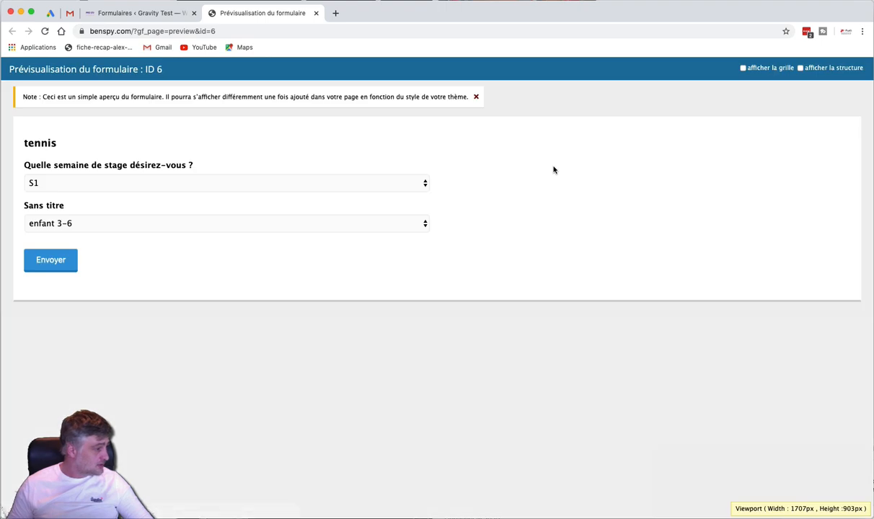
# Switch the preview's week from S1 to S2 to reveal the cap message, then return to the editor
pyautogui.click(335, 182)
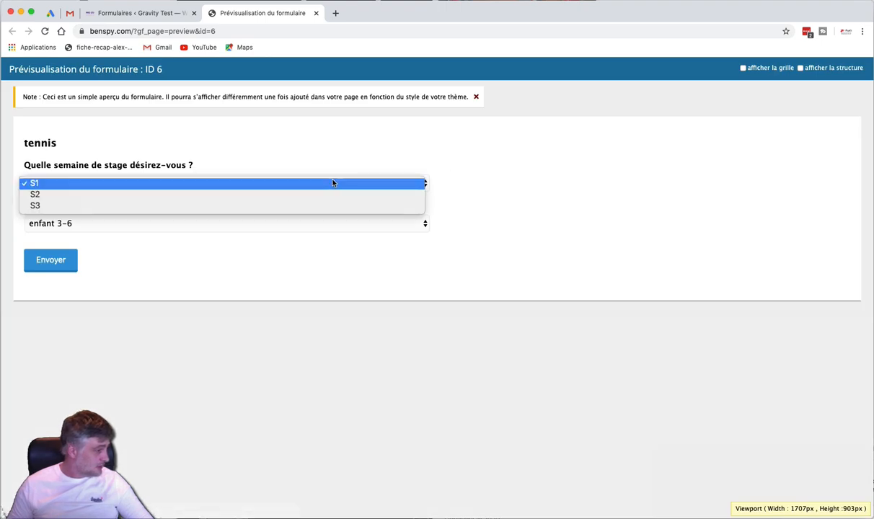
pyautogui.click(325, 184)
pyautogui.click(308, 225)
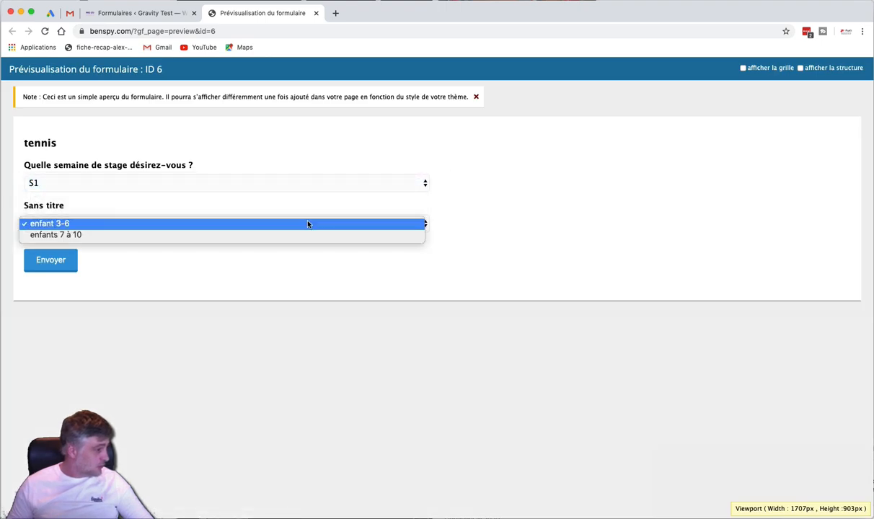
pyautogui.click(306, 225)
pyautogui.click(323, 184)
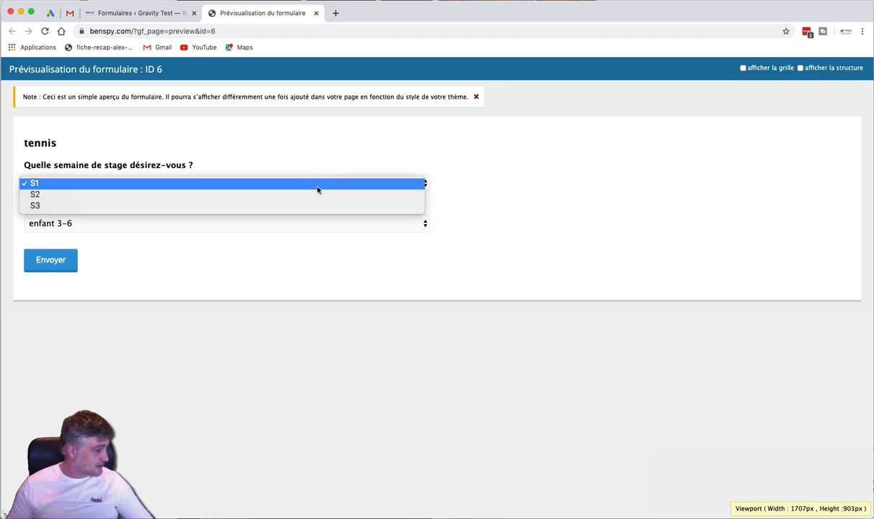
pyautogui.click(314, 193)
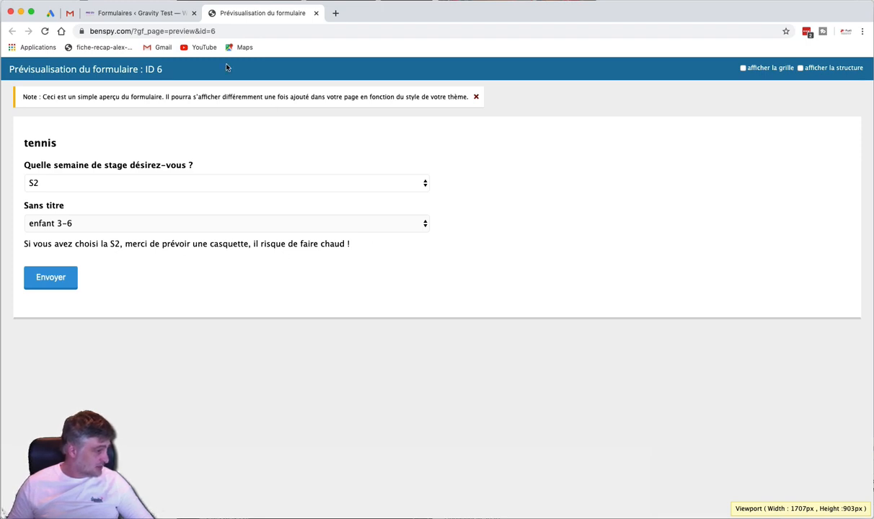
pyautogui.click(169, 14)
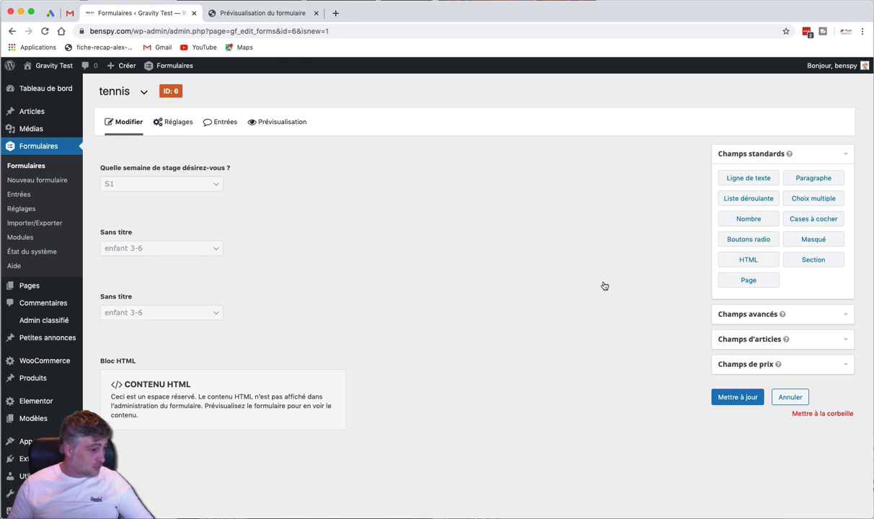
# Expand the Bloc HTML settings and select the S2 cap reminder text in the Contenu box
pyautogui.click(265, 386)
pyautogui.scroll(-3, 265, 386)
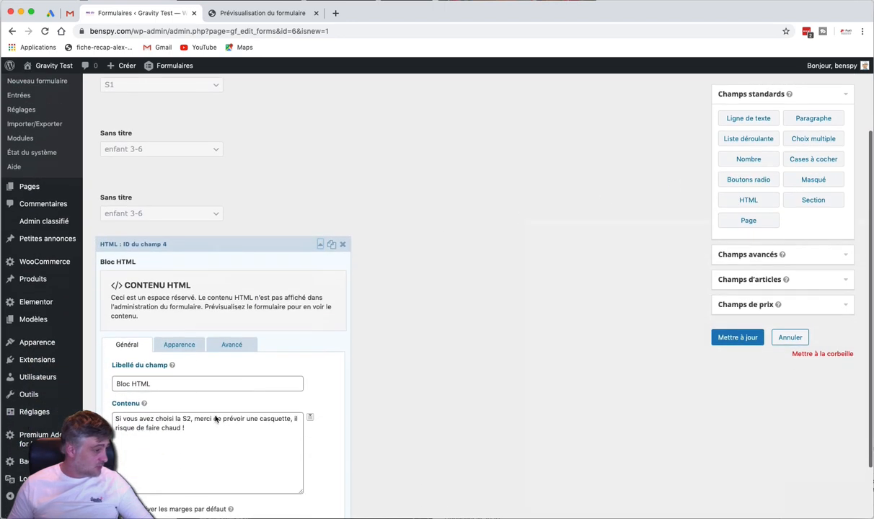
pyautogui.click(211, 418)
pyautogui.moveTo(185, 429); pyautogui.dragTo(123, 419)
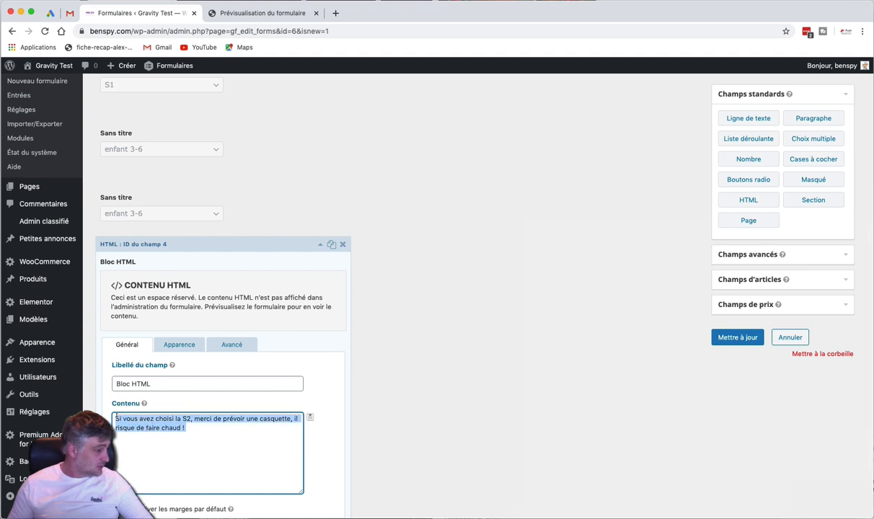
pyautogui.click(509, 360)
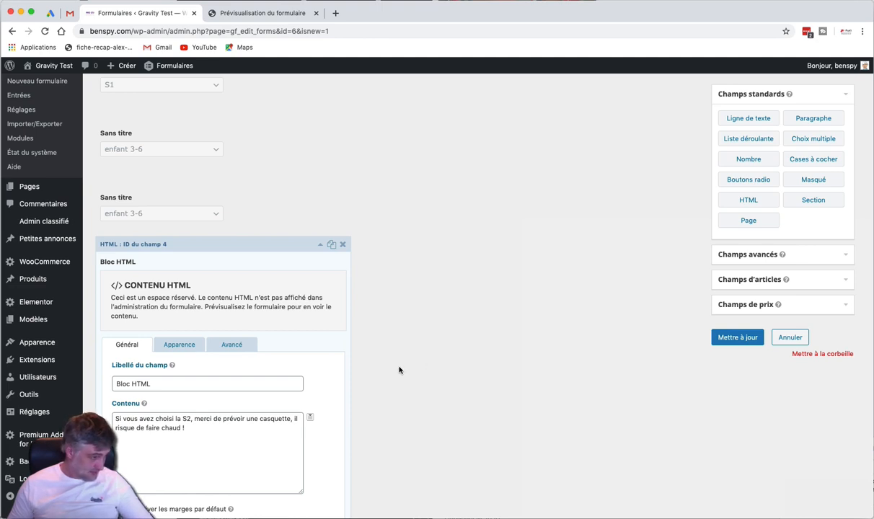
pyautogui.scroll(-1, 400, 370)
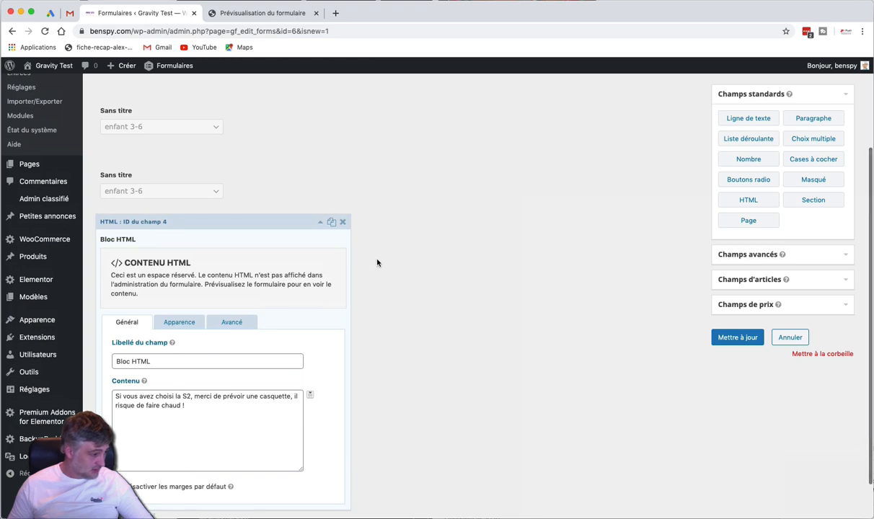
# Search 'generateur html' in a new tab and open the mesoutils.com result
pyautogui.click(335, 13)
pyautogui.write('gene')
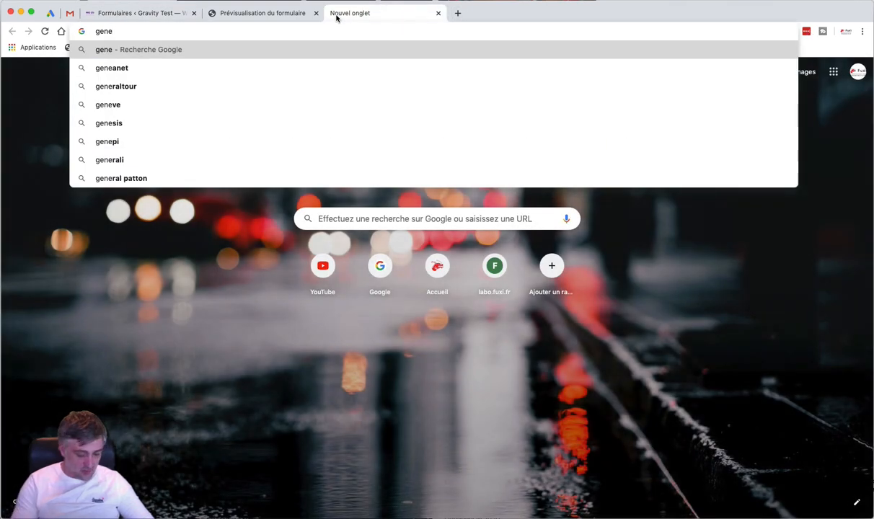
pyautogui.write('rateur ')
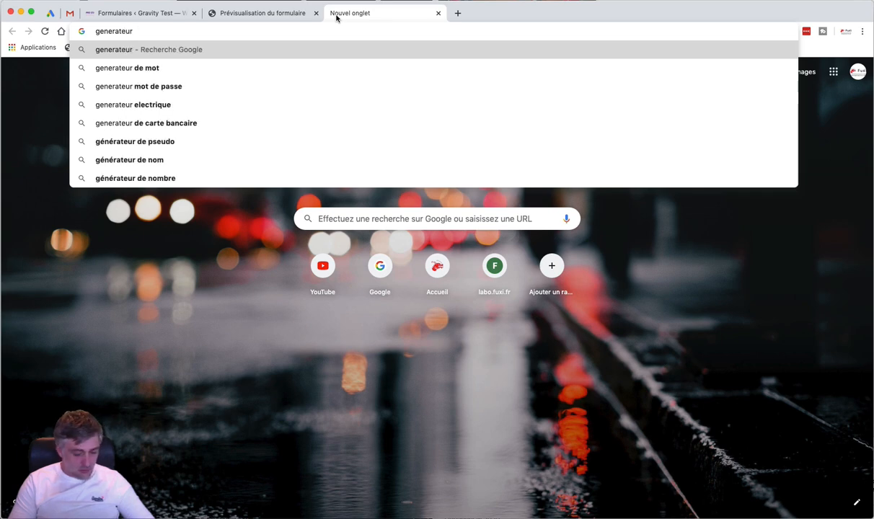
pyautogui.write('html')
pyautogui.press('Return')
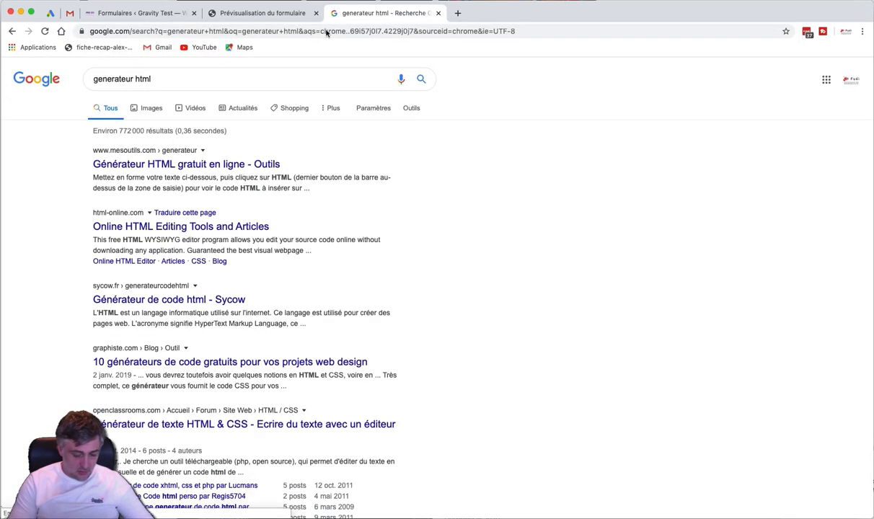
pyautogui.click(193, 160)
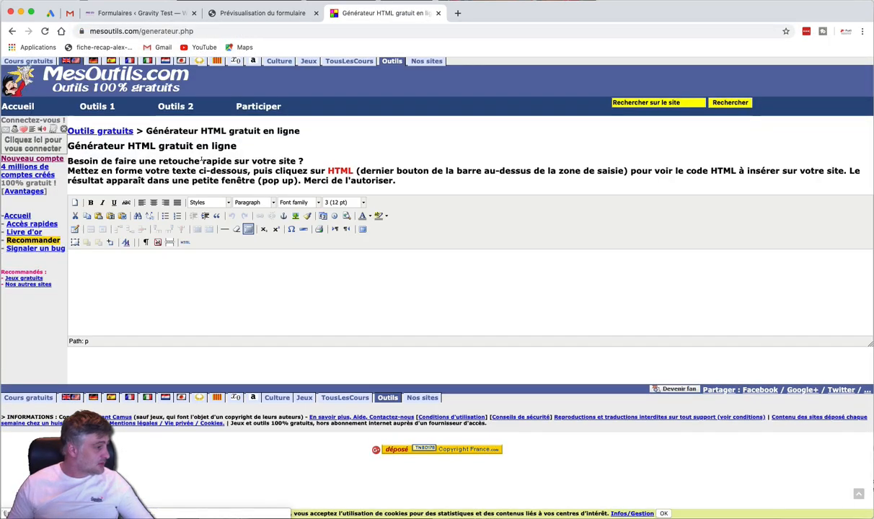
# Type 'Bonjour à tous, merci de vous signaler si vous arrivez en retard.' in the editor
pyautogui.click(253, 263)
pyautogui.write('Bonj')
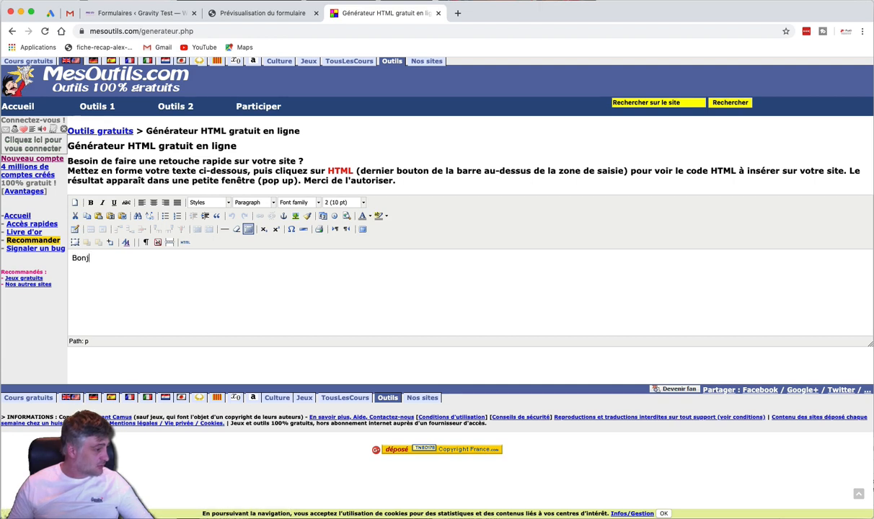
pyautogui.write('our à tous, merci de ')
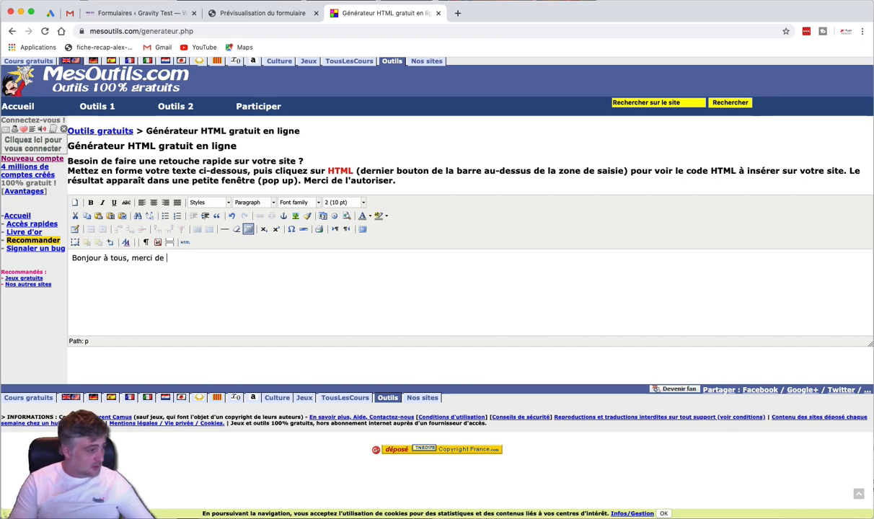
pyautogui.write('vous signaler ')
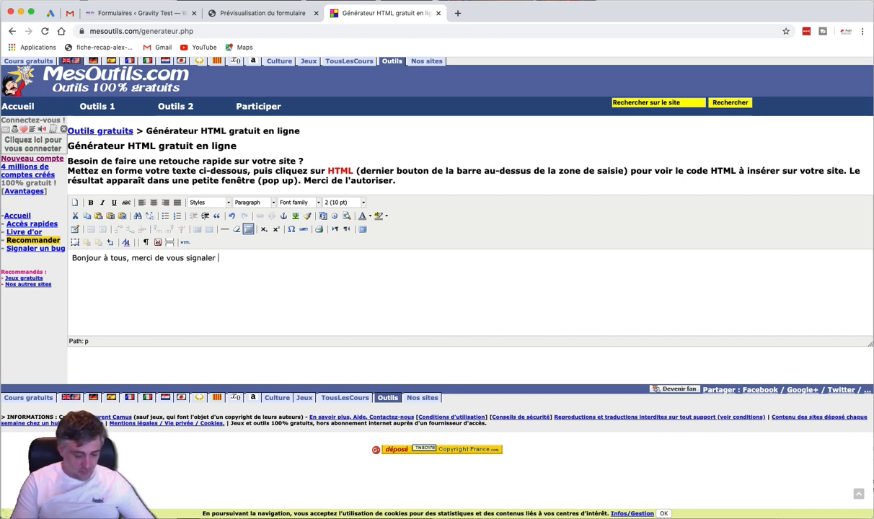
pyautogui.write('si vous a')
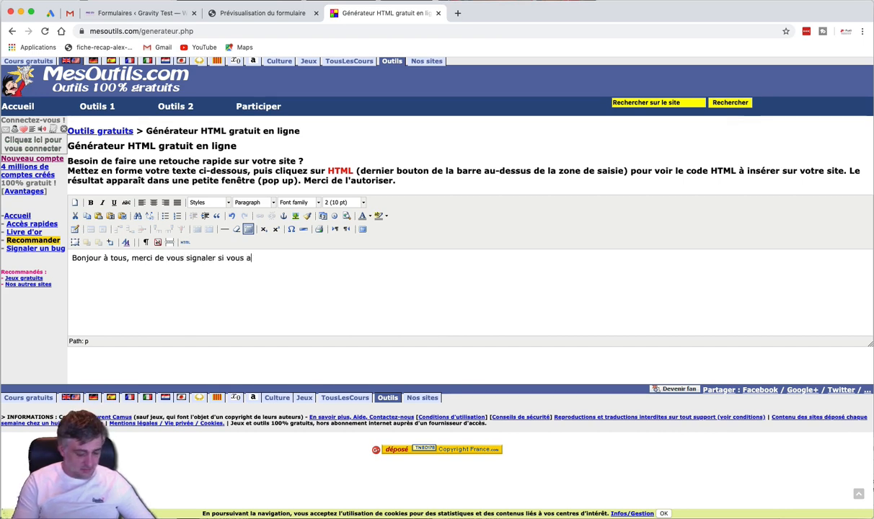
pyautogui.write('river en reatrd')
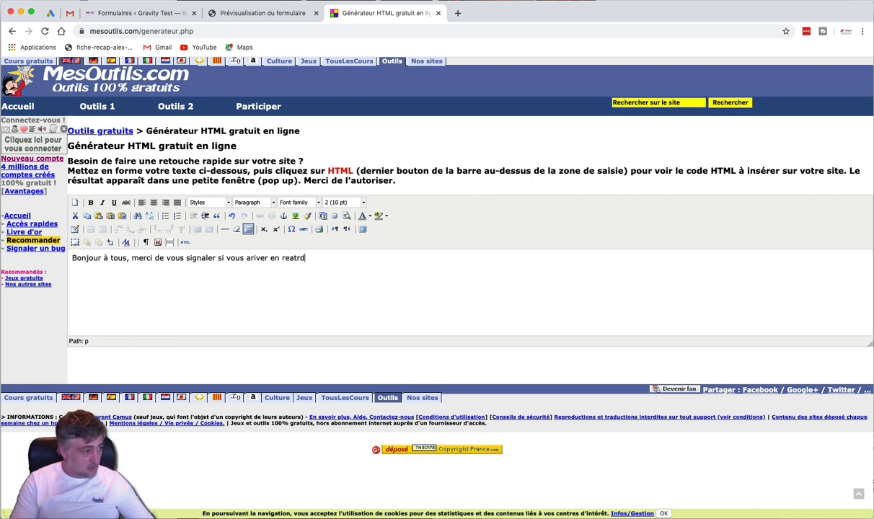
pyautogui.press('BackSpace')
pyautogui.press('BackSpace')
pyautogui.press('BackSpace')
pyautogui.press('BackSpace')
pyautogui.write('tar')
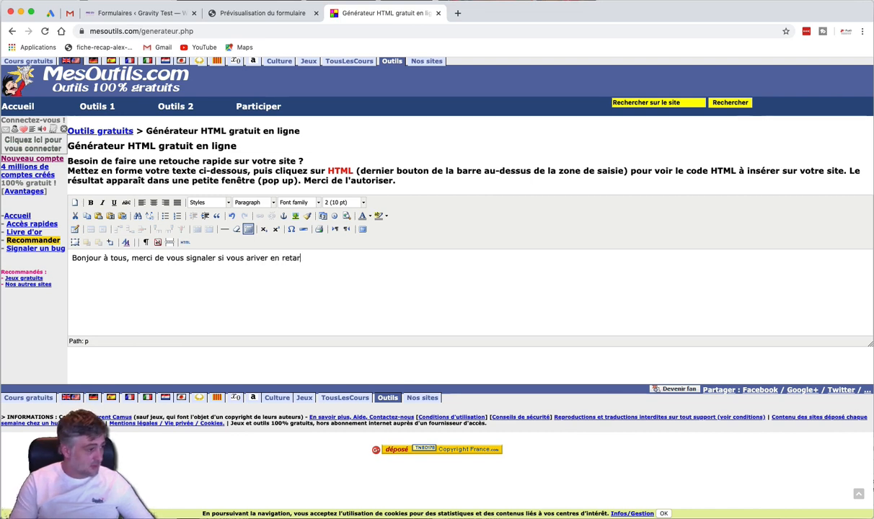
pyautogui.write('d.')
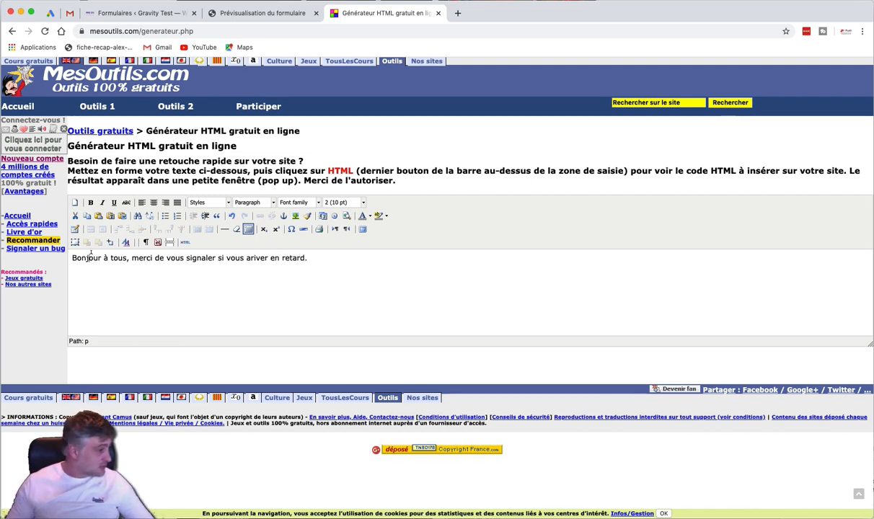
# Make Bonjour bold and set 'merci de vous signaler' to size 3 (12 pt)
pyautogui.doubleClick(90, 257)
pyautogui.click(90, 203)
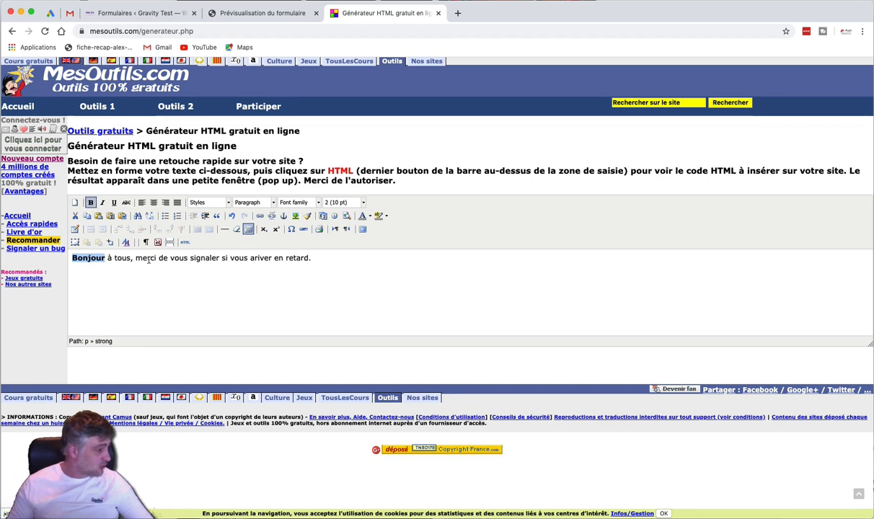
pyautogui.moveTo(134, 257); pyautogui.dragTo(219, 258)
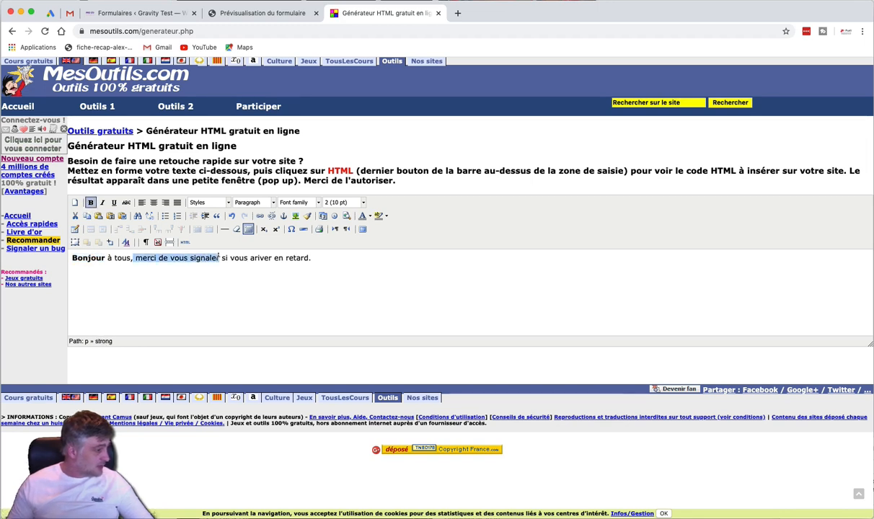
pyautogui.click(335, 202)
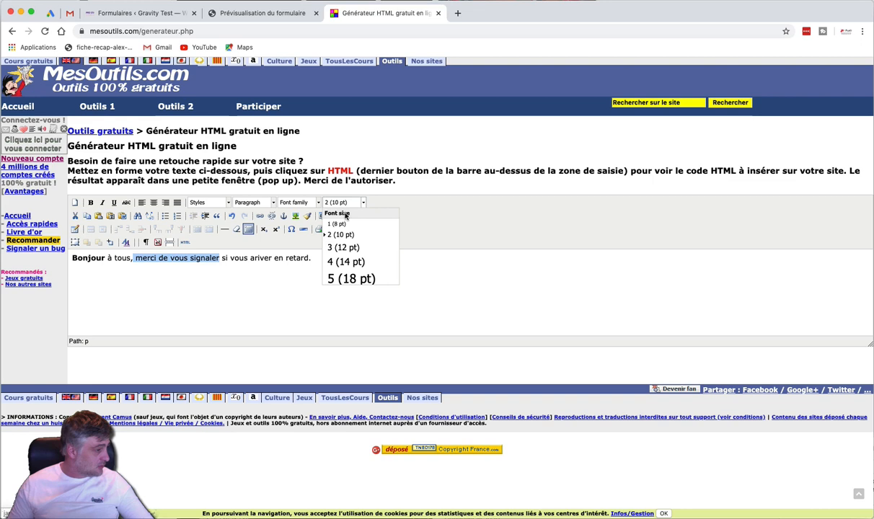
pyautogui.click(343, 247)
pyautogui.click(328, 279)
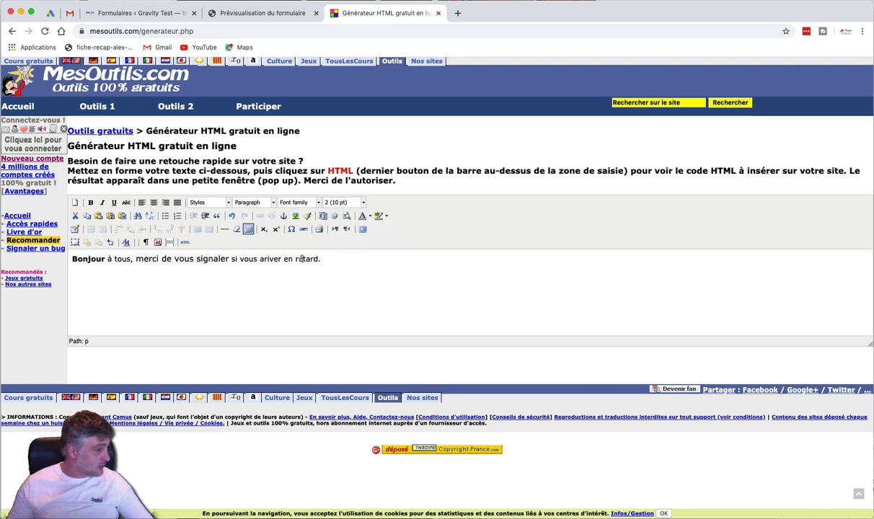
# Underline retard, centre the paragraph, and colour the word merci orange
pyautogui.doubleClick(301, 258)
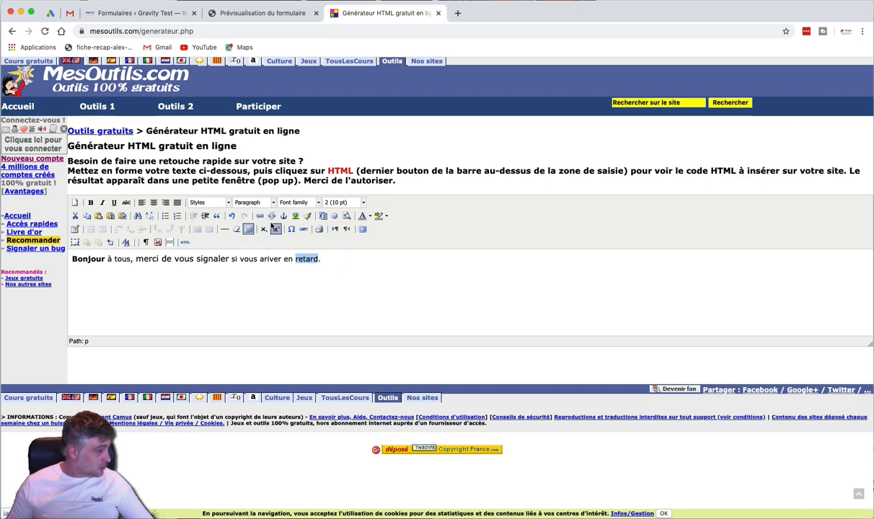
pyautogui.click(114, 203)
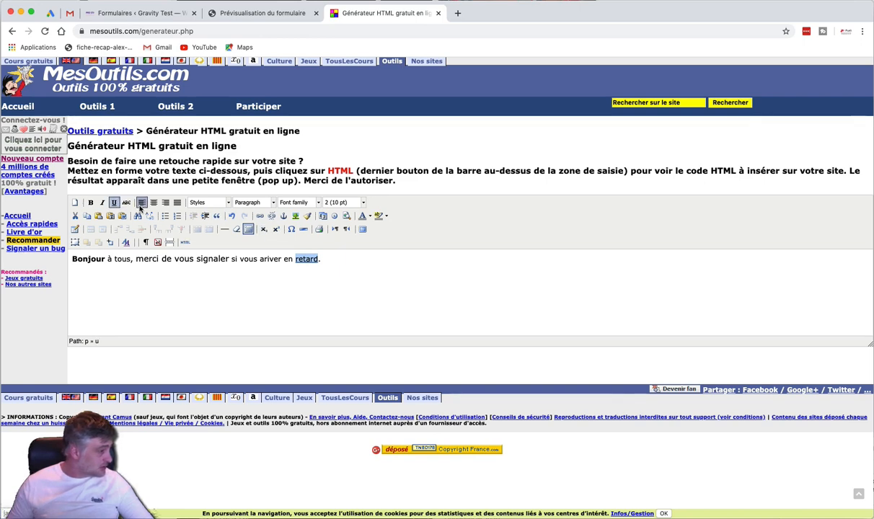
pyautogui.click(153, 202)
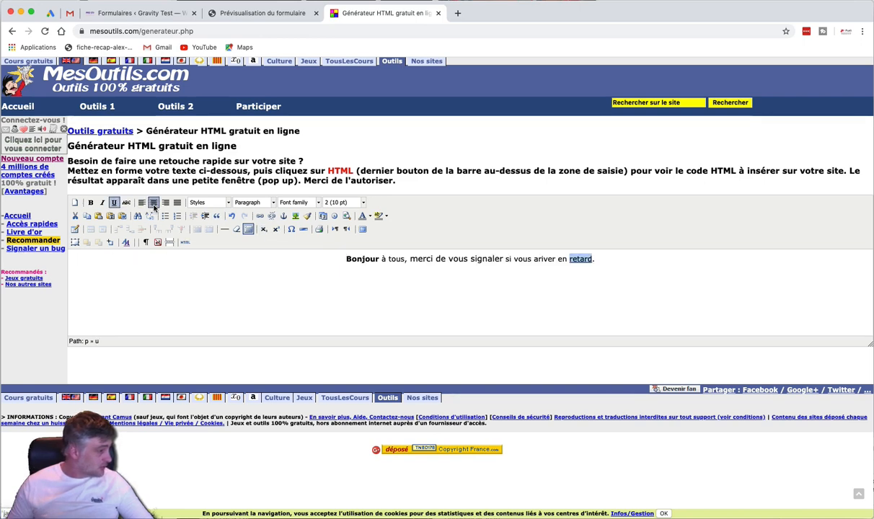
pyautogui.doubleClick(421, 258)
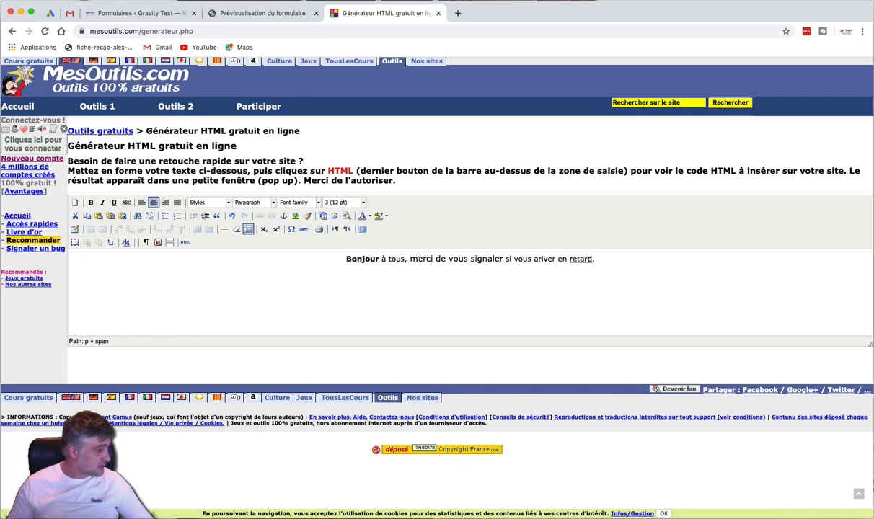
pyautogui.click(369, 216)
pyautogui.click(371, 238)
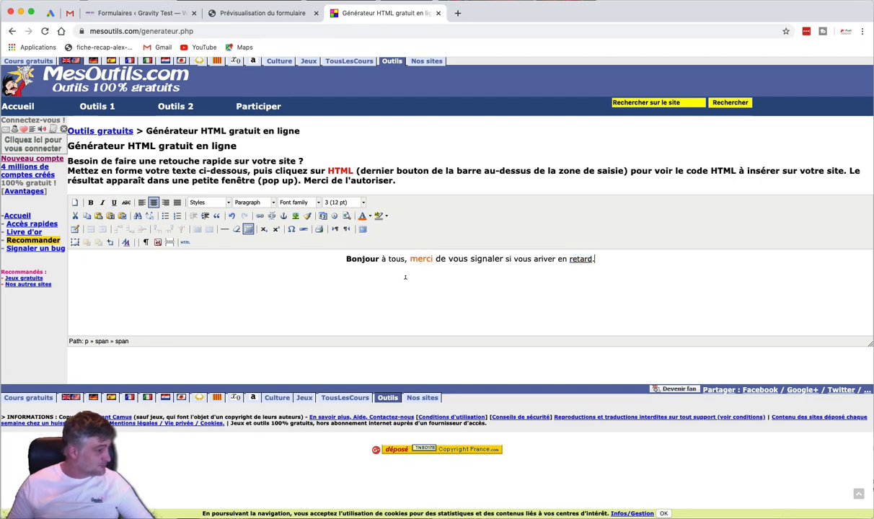
pyautogui.click(367, 284)
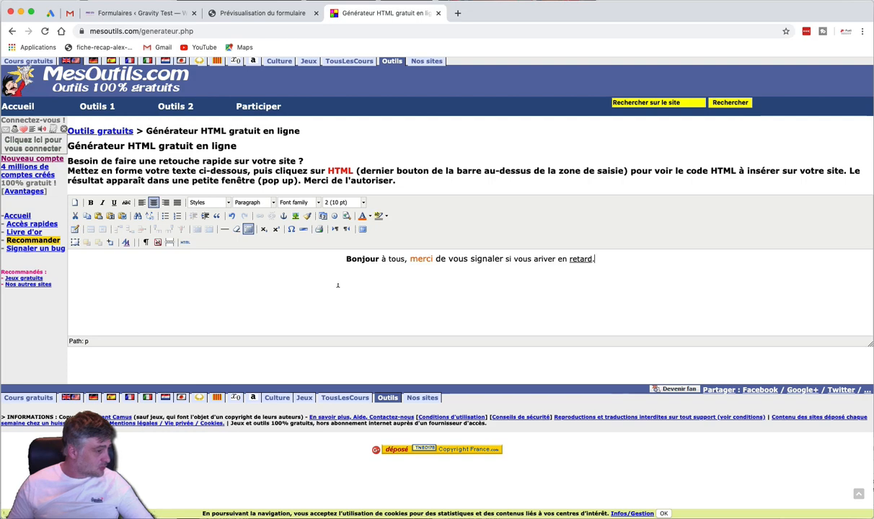
# Show the formatted sentence's HTML source and select all of the code
pyautogui.click(185, 243)
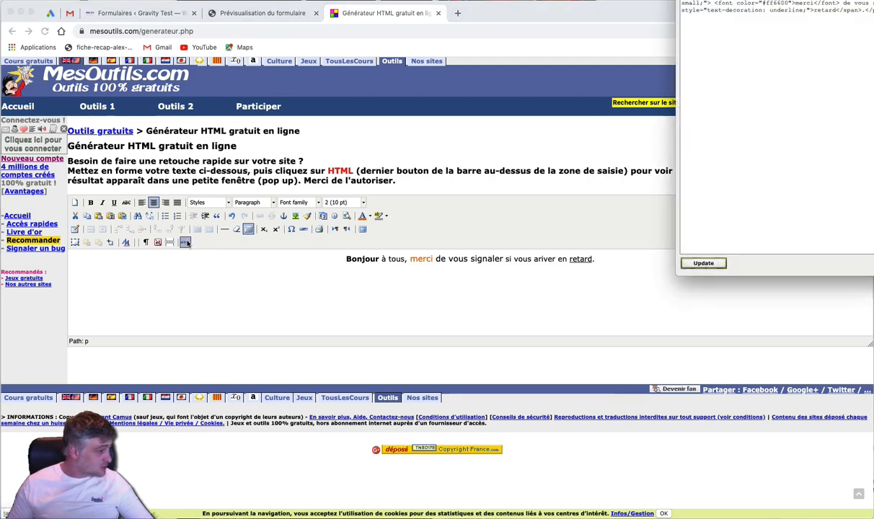
pyautogui.moveTo(873, 0); pyautogui.dragTo(424, 142)
pyautogui.press('super+a')
pyautogui.press('super+c')
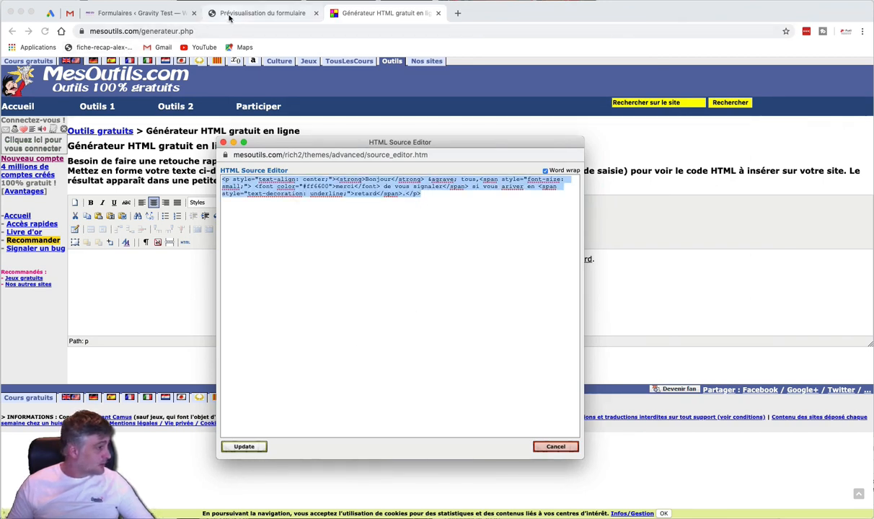
# Replace the Bloc HTML Contenu in the tennis form with the pasted code and save
pyautogui.click(263, 13)
pyautogui.click(169, 12)
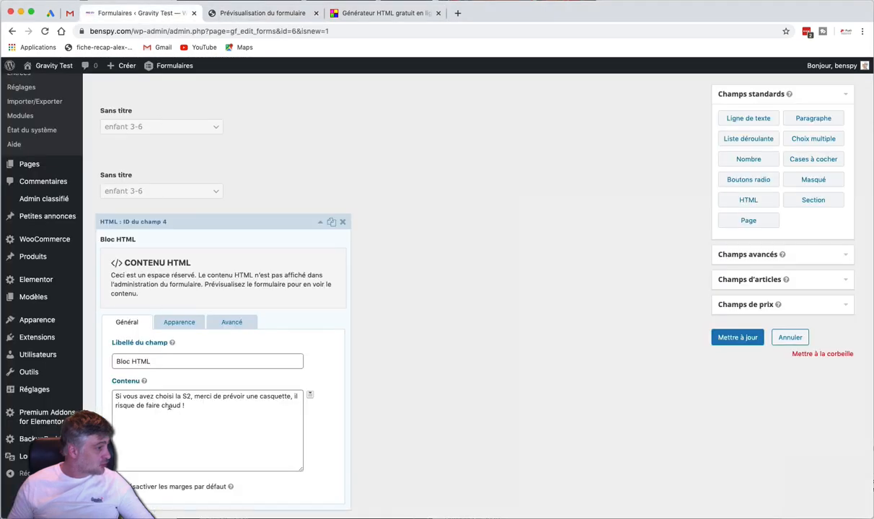
pyautogui.click(209, 432)
pyautogui.press('super+a')
pyautogui.press('super+v')
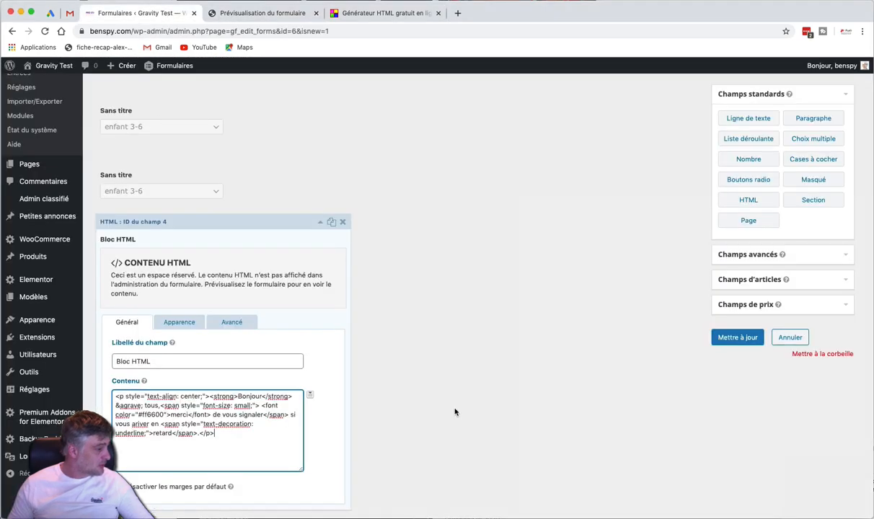
pyautogui.click(737, 338)
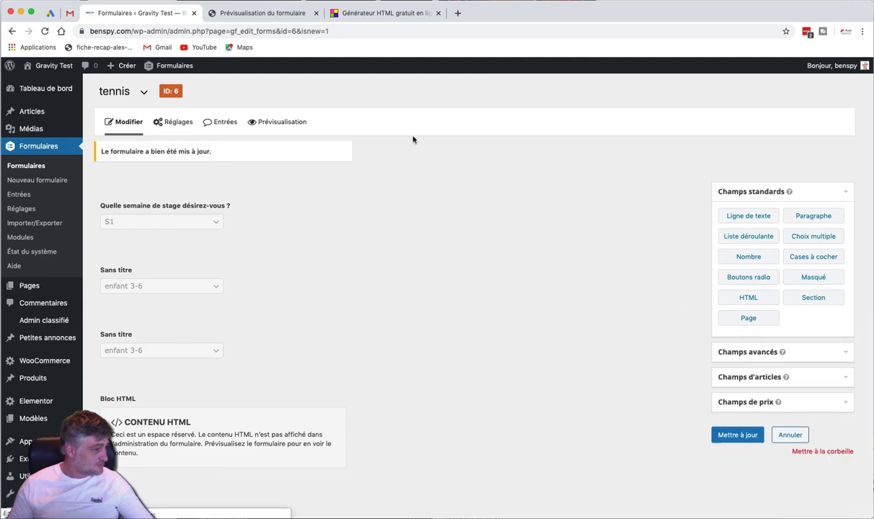
# Preview the tennis form with week S2 to check the formatted greeting, then return to the generator
pyautogui.click(295, 15)
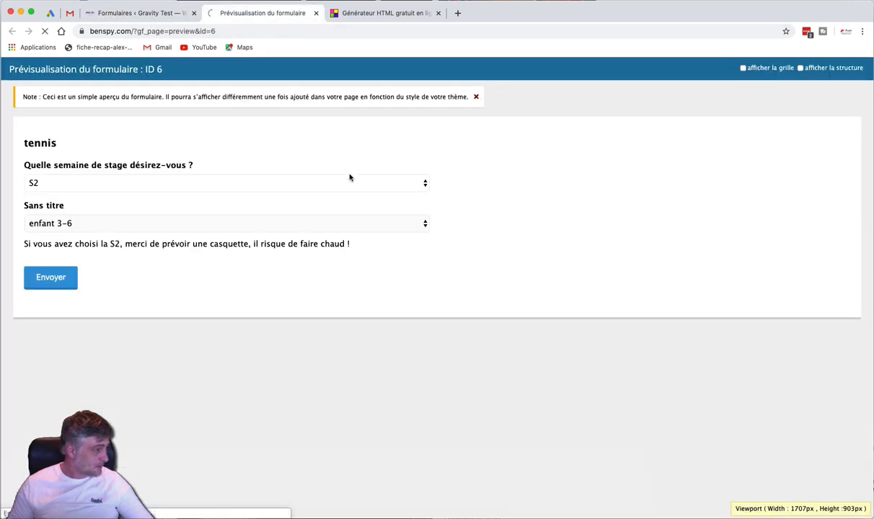
pyautogui.click(357, 191)
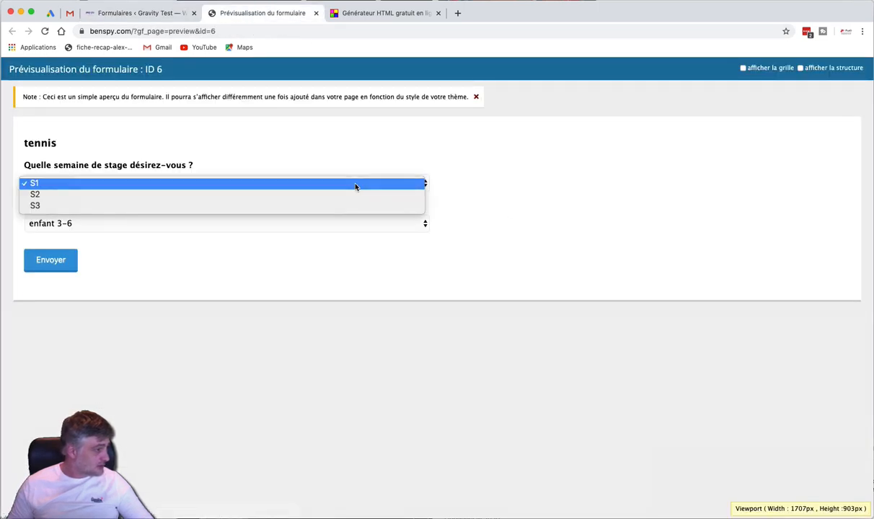
pyautogui.click(351, 193)
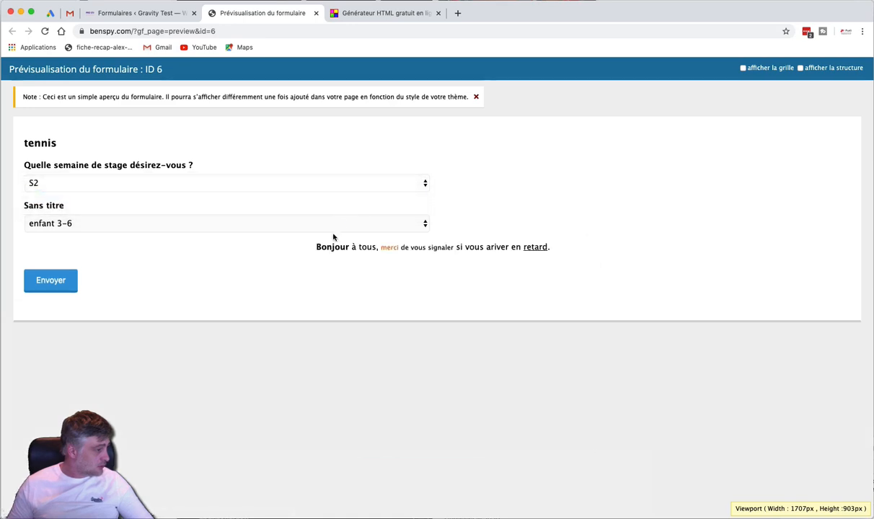
pyautogui.moveTo(314, 250); pyautogui.dragTo(564, 248)
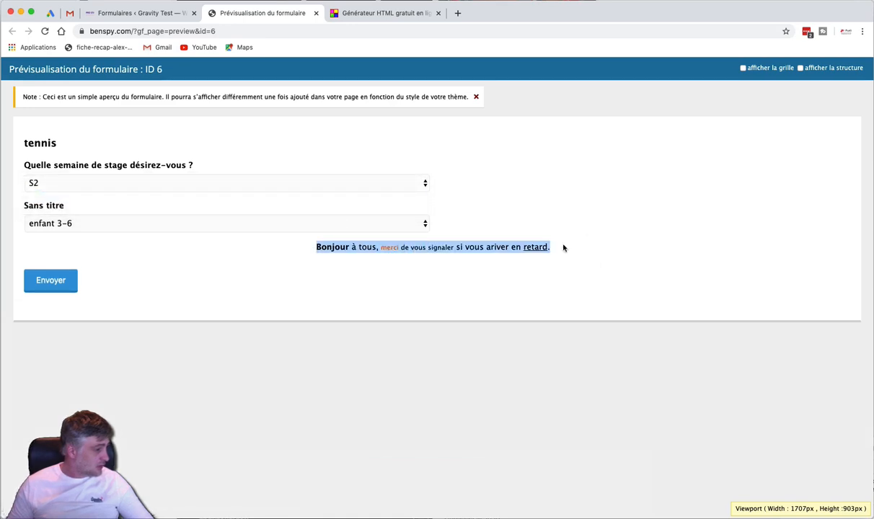
pyautogui.click(598, 253)
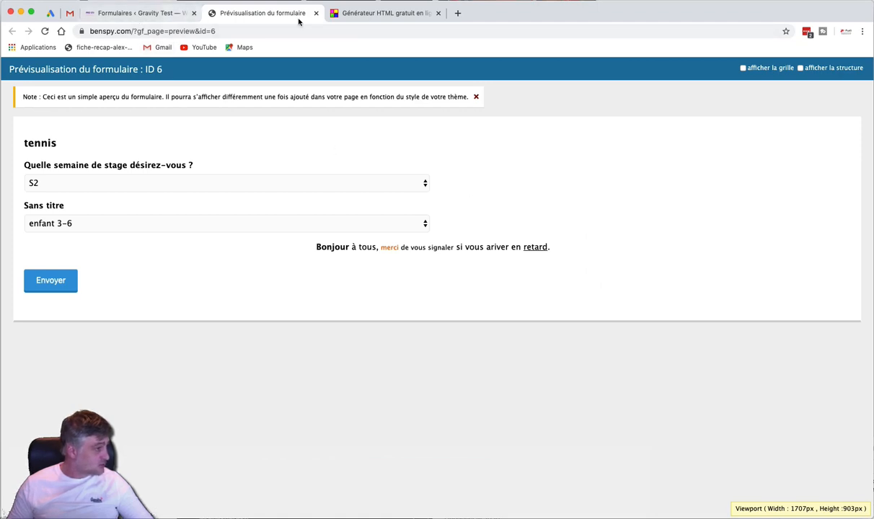
pyautogui.click(357, 18)
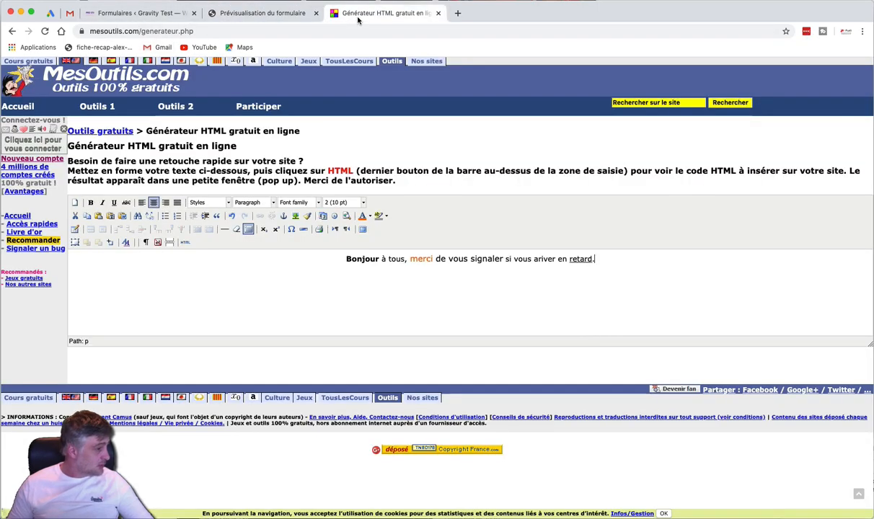
# Add a Nom field from Champs avancés below the Bloc HTML
pyautogui.click(125, 16)
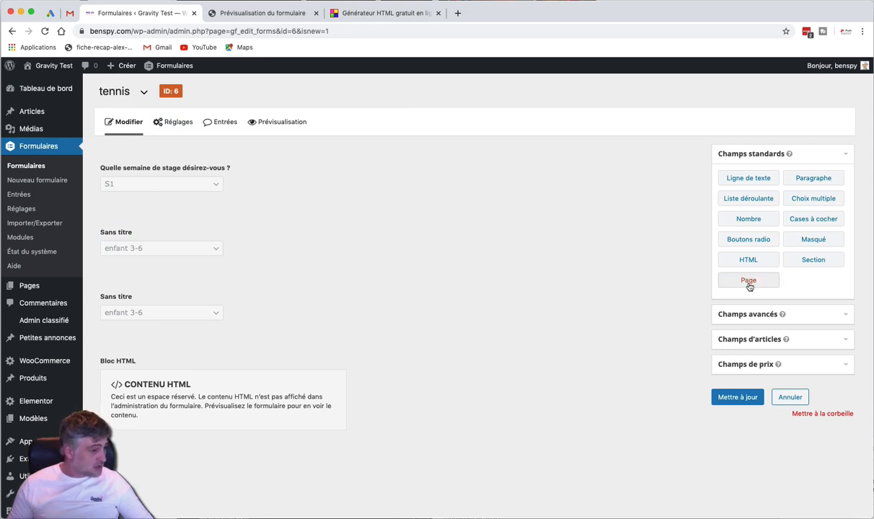
pyautogui.click(738, 314)
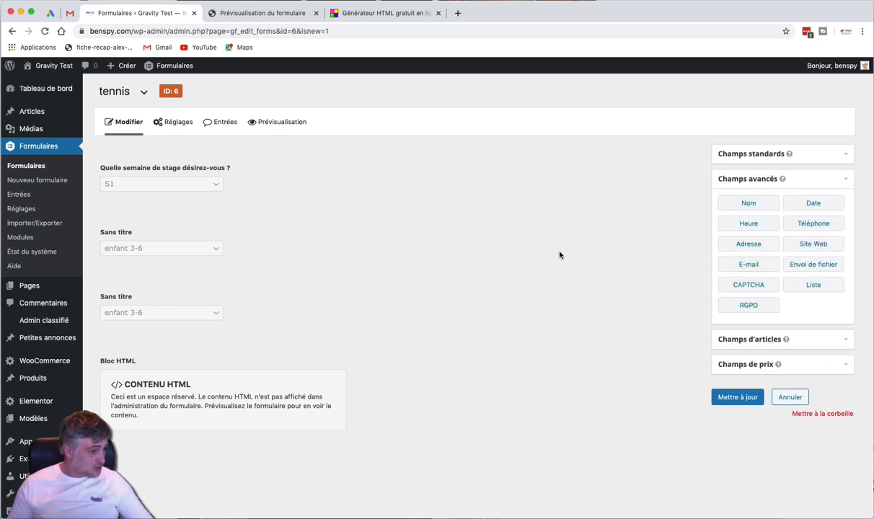
pyautogui.scroll(-2, 560, 255)
pyautogui.moveTo(747, 158); pyautogui.dragTo(253, 386)
pyautogui.scroll(-1, 339, 346)
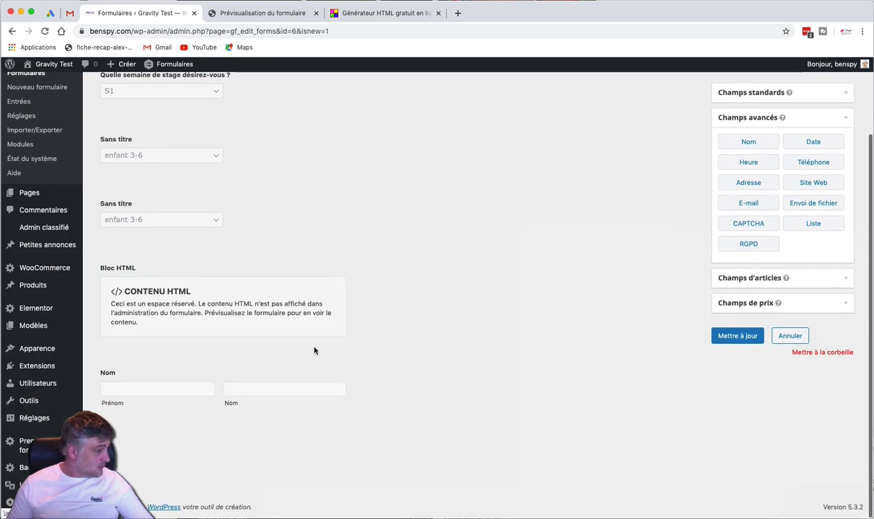
# Review the Nom field's settings, then add an E-mail field beneath it
pyautogui.click(251, 374)
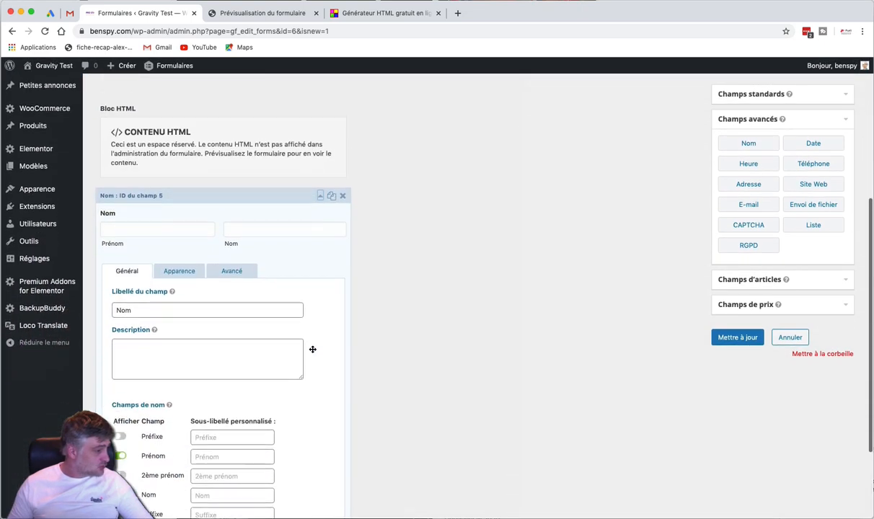
pyautogui.scroll(-2, 312, 349)
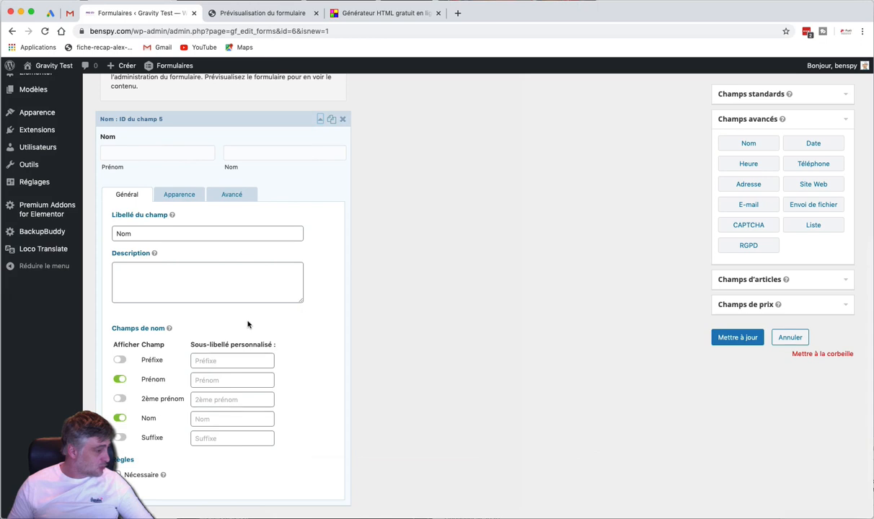
pyautogui.click(288, 117)
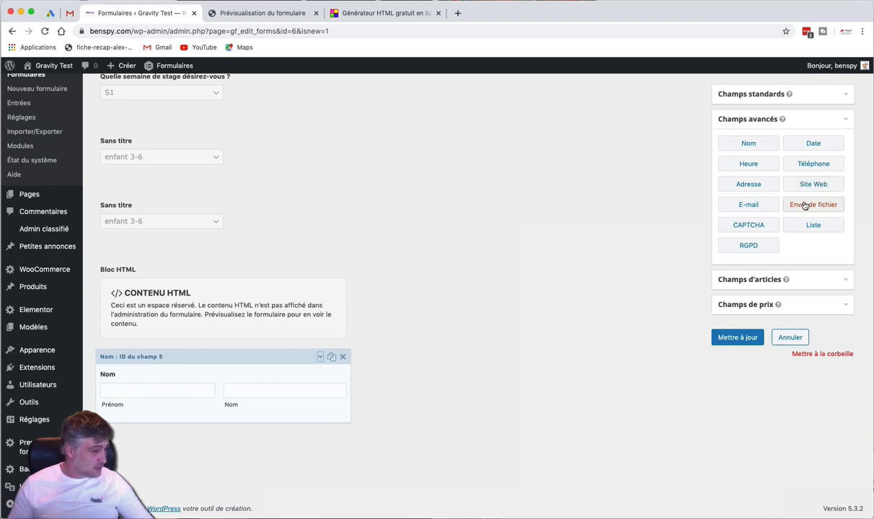
pyautogui.moveTo(756, 205); pyautogui.dragTo(224, 425)
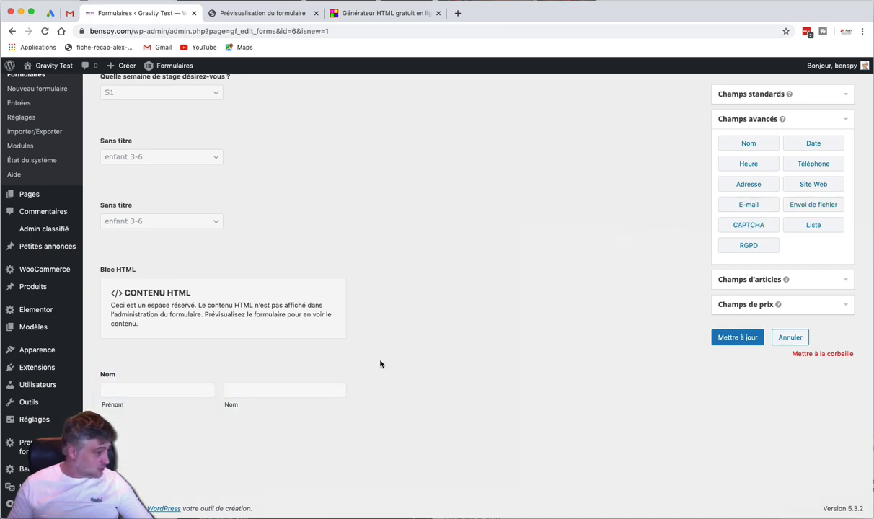
pyautogui.click(749, 282)
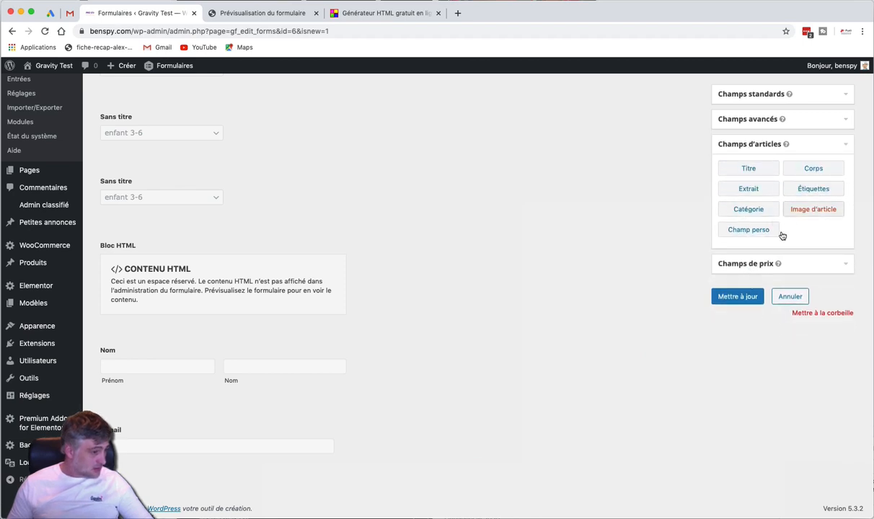
# Save the tennis form and reload its preview, testing the week dropdown with S1 kept
pyautogui.click(753, 267)
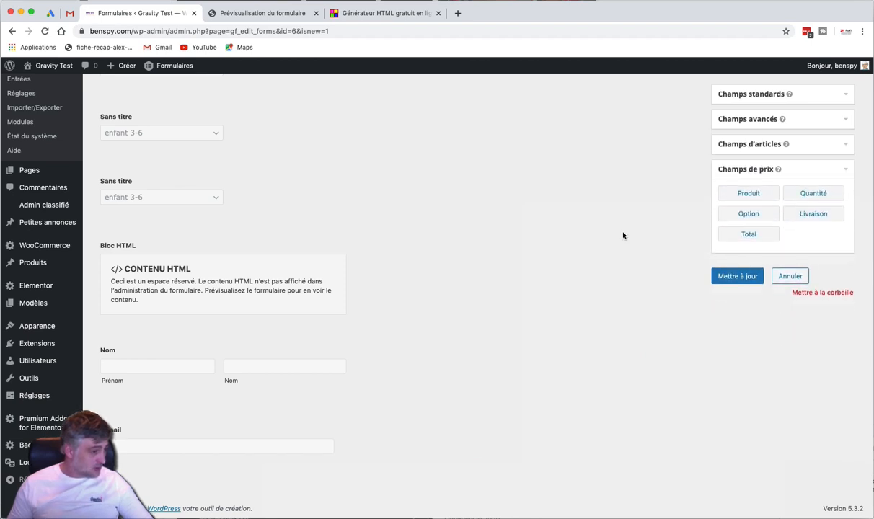
pyautogui.click(733, 275)
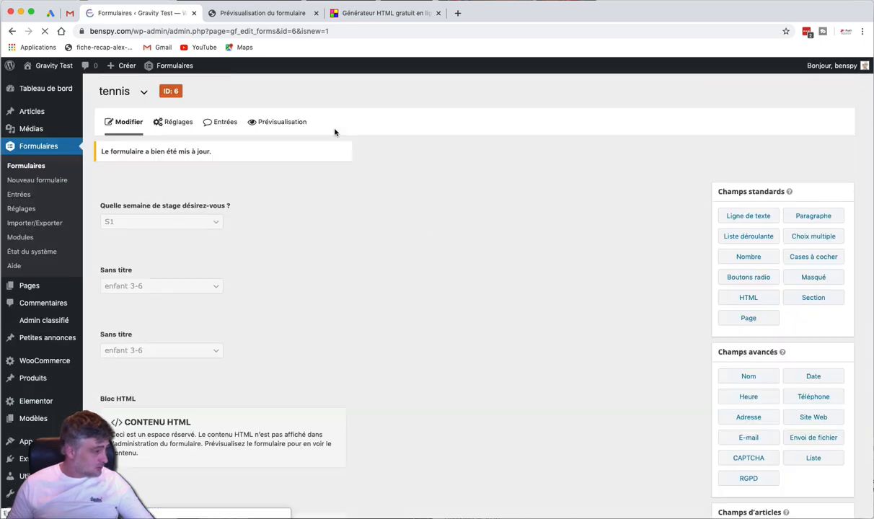
pyautogui.click(270, 12)
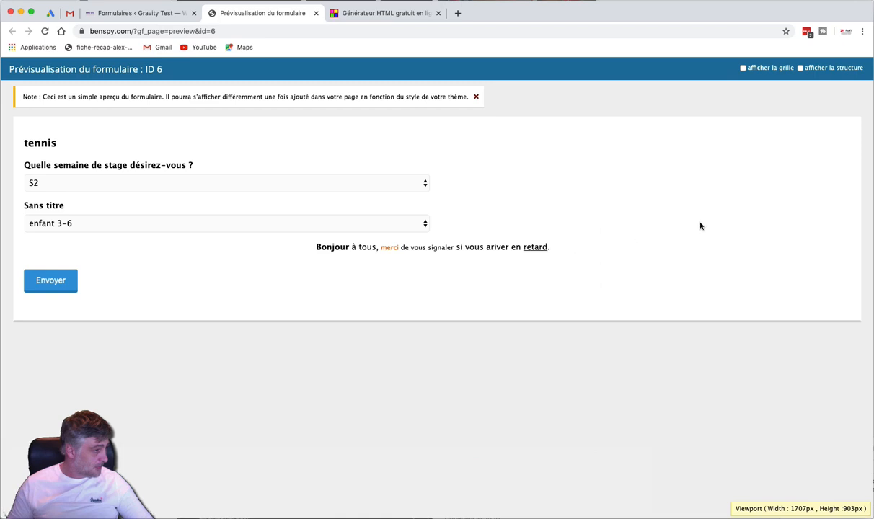
pyautogui.press('super+r')
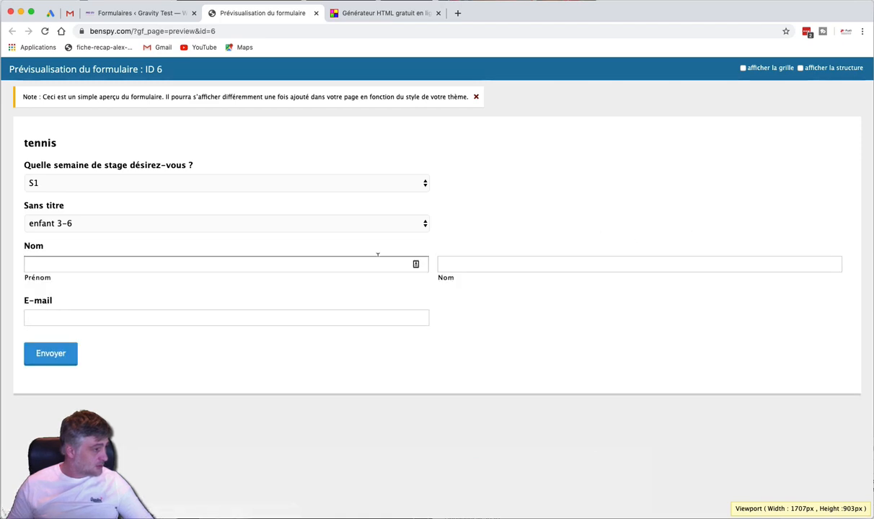
pyautogui.click(223, 183)
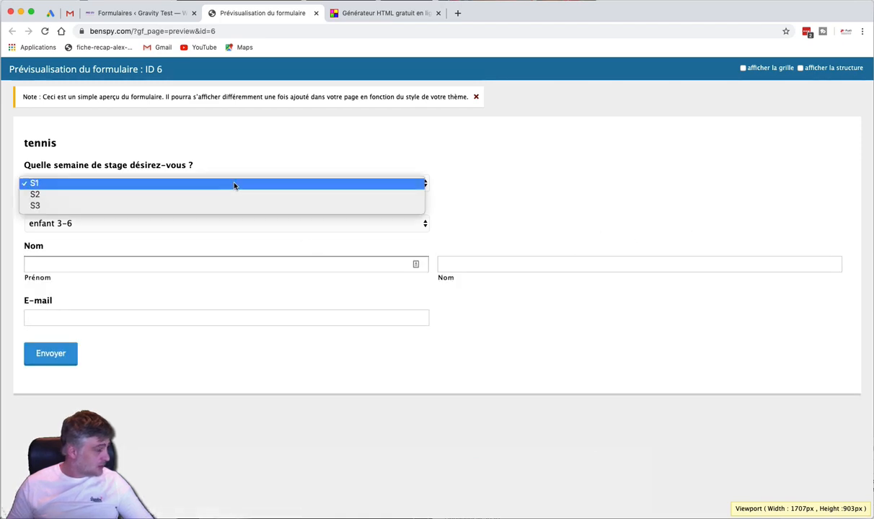
pyautogui.click(221, 177)
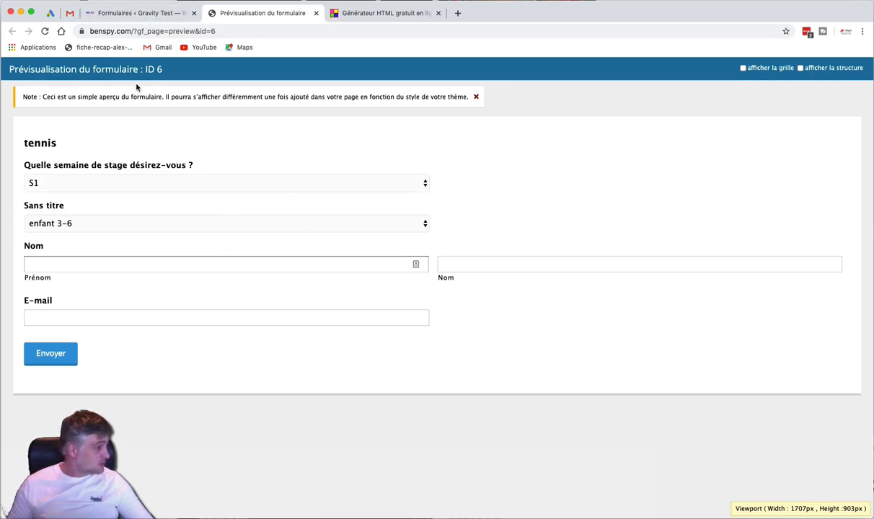
# Add a new WordPress page titled 'Stages tennis' and publish it
pyautogui.click(140, 15)
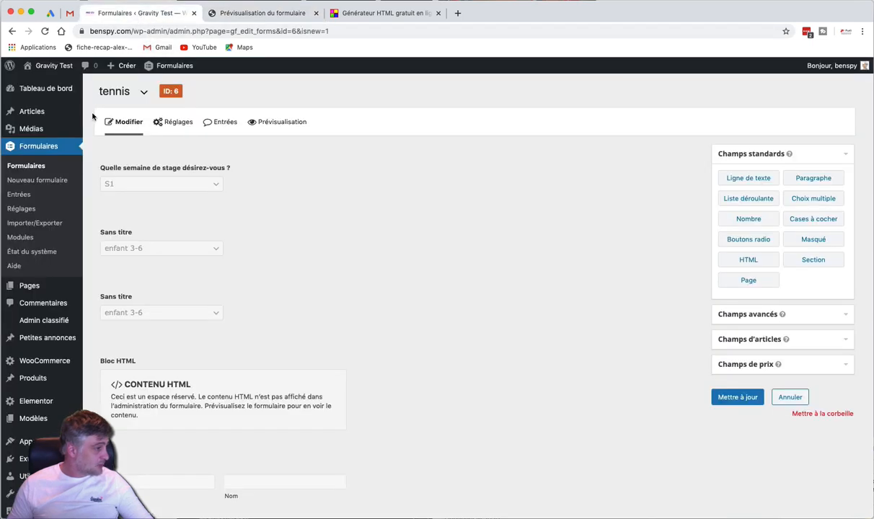
pyautogui.moveTo(28, 287)
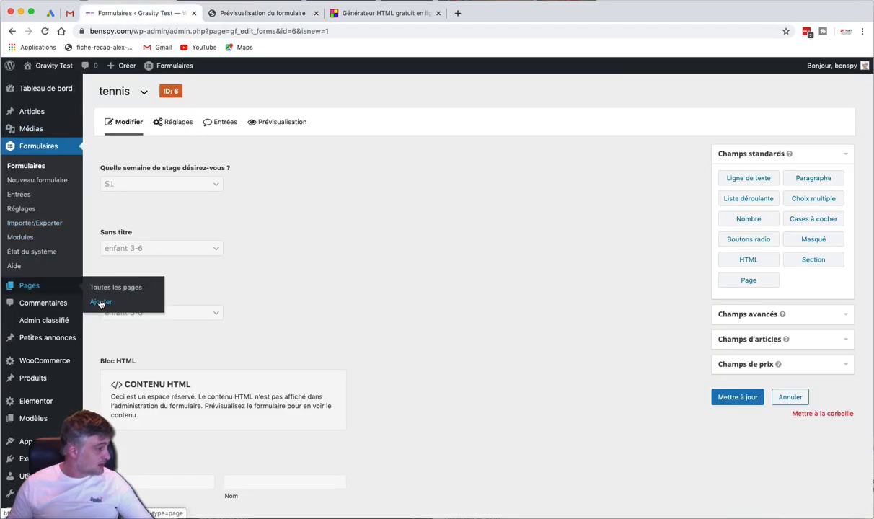
pyautogui.click(101, 303)
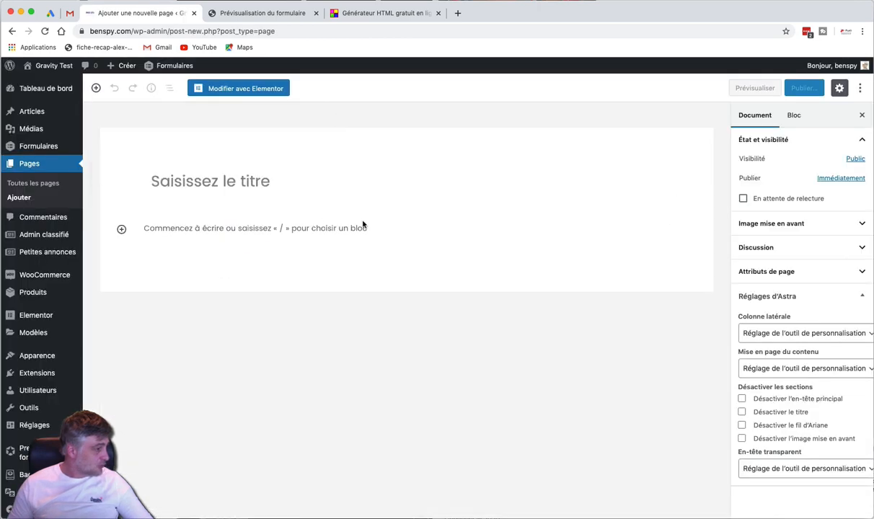
pyautogui.click(321, 181)
pyautogui.write('Stage')
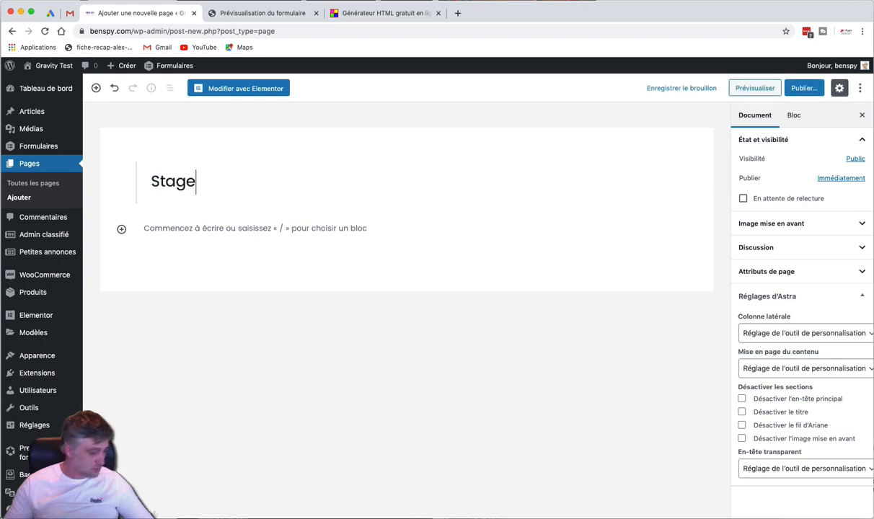
pyautogui.write('s tennis')
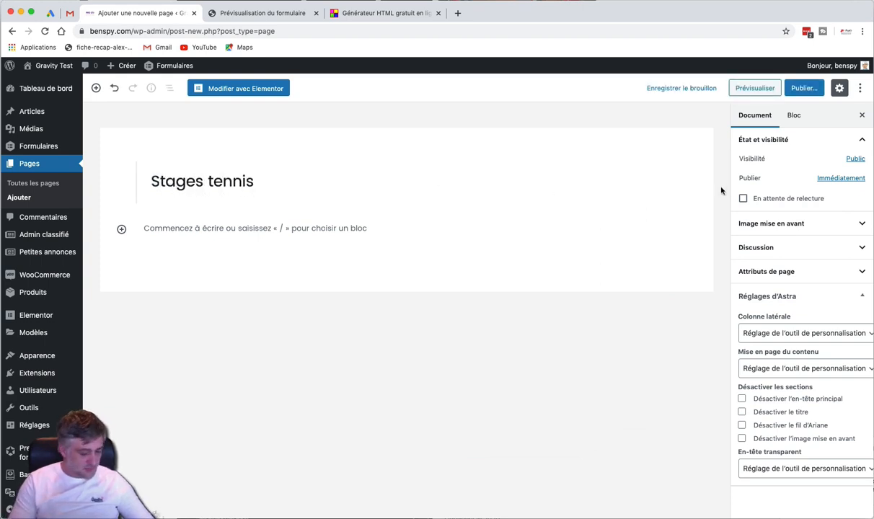
pyautogui.click(803, 89)
pyautogui.click(801, 90)
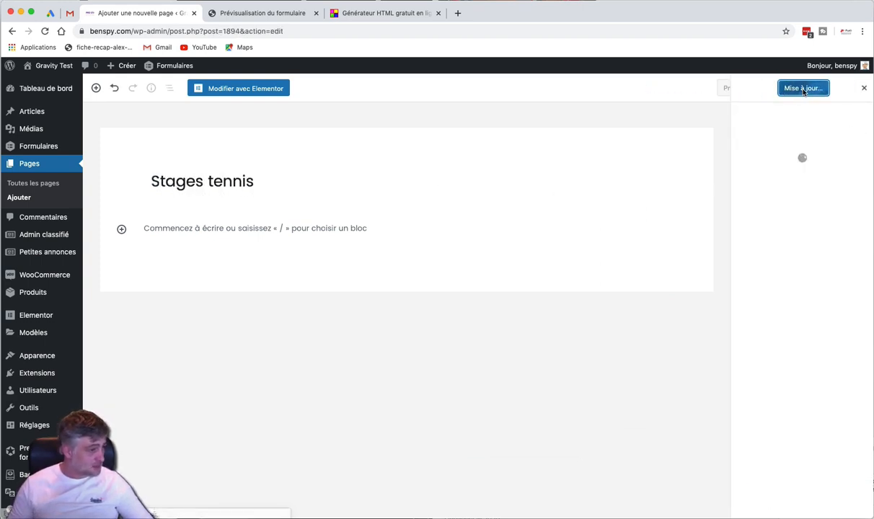
# In Elementor, drop a Gravity Form Styler widget (found via 'gravi') and select the 'tennis' form
pyautogui.click(274, 93)
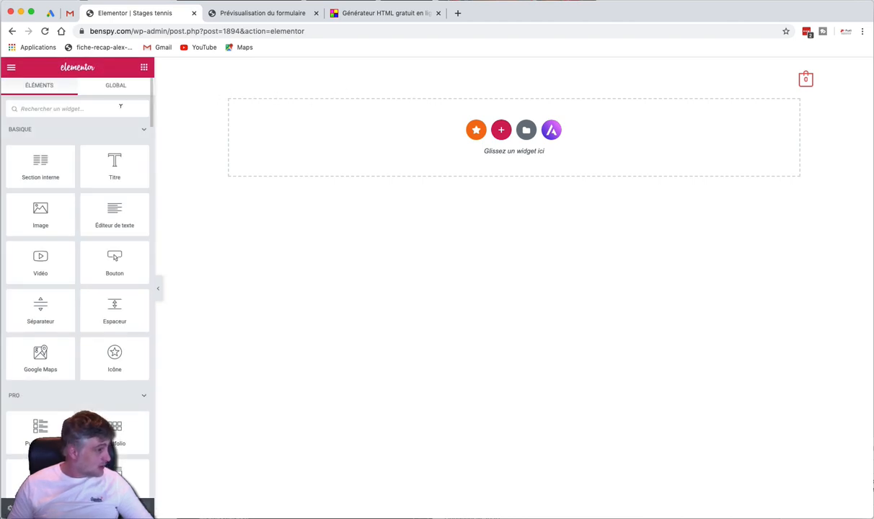
pyautogui.write('gravi')
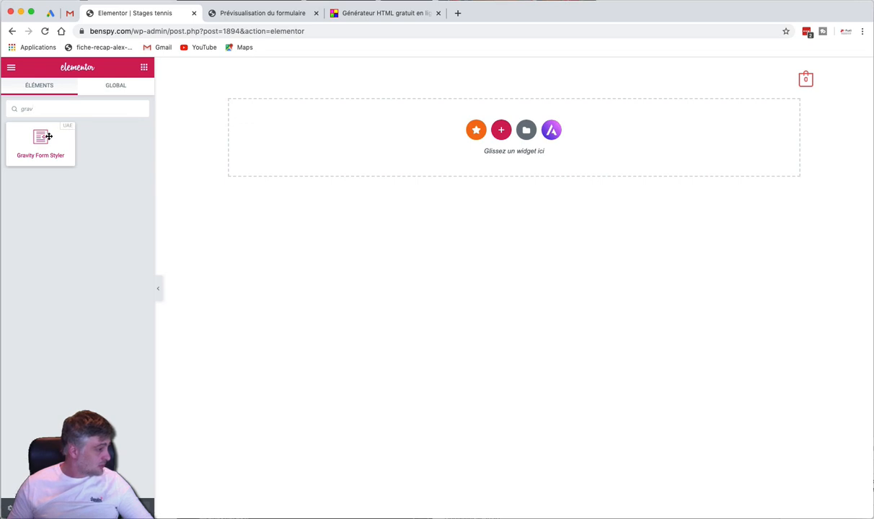
pyautogui.moveTo(48, 136); pyautogui.dragTo(473, 138)
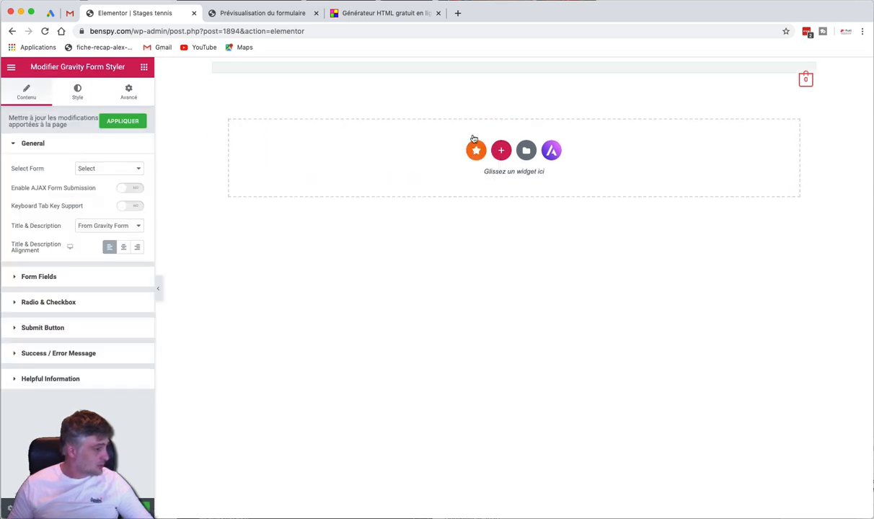
pyautogui.click(90, 168)
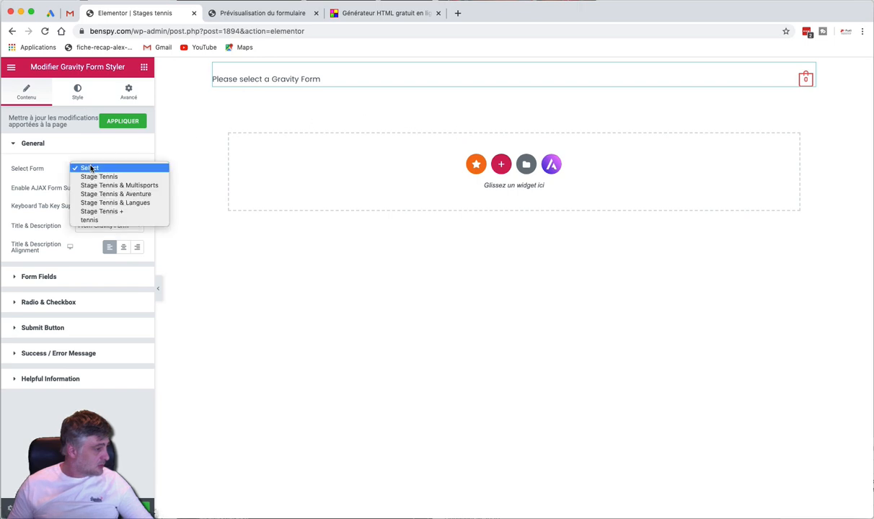
pyautogui.click(86, 219)
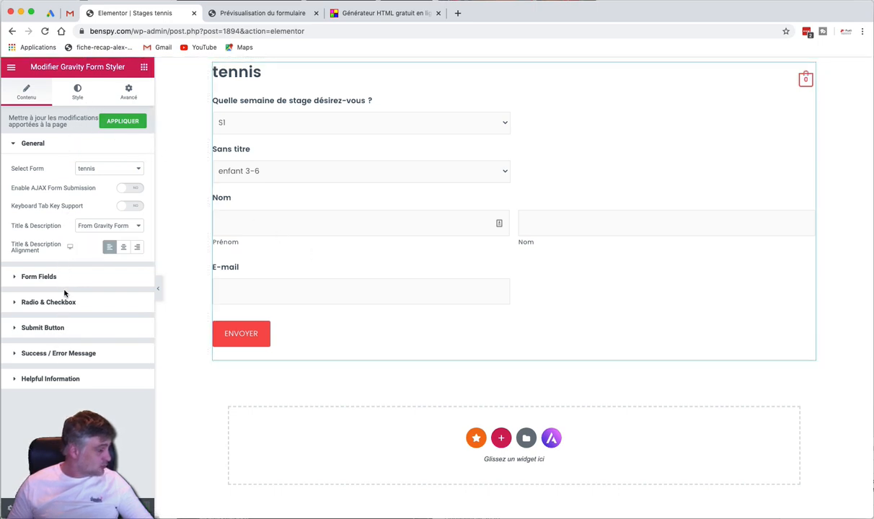
# Set the widget's Title & Description to None and expand the Form Fields options
pyautogui.click(80, 92)
pyautogui.click(44, 96)
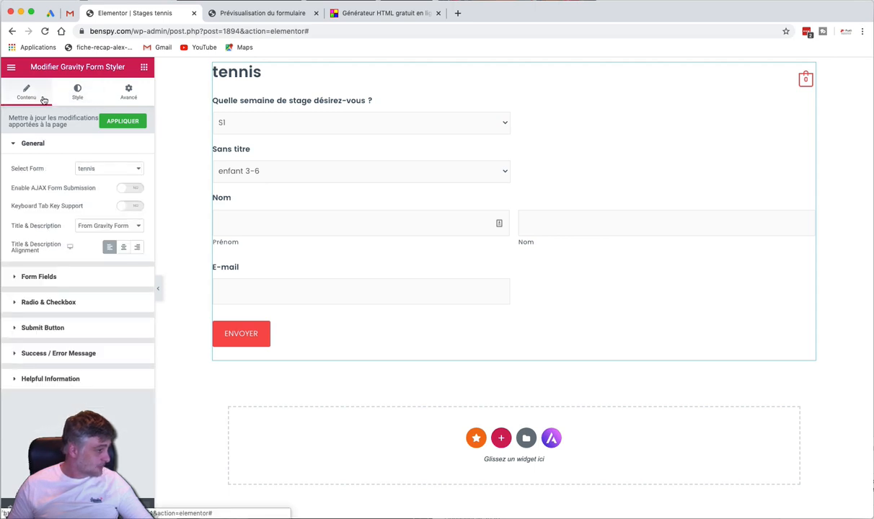
pyautogui.click(102, 226)
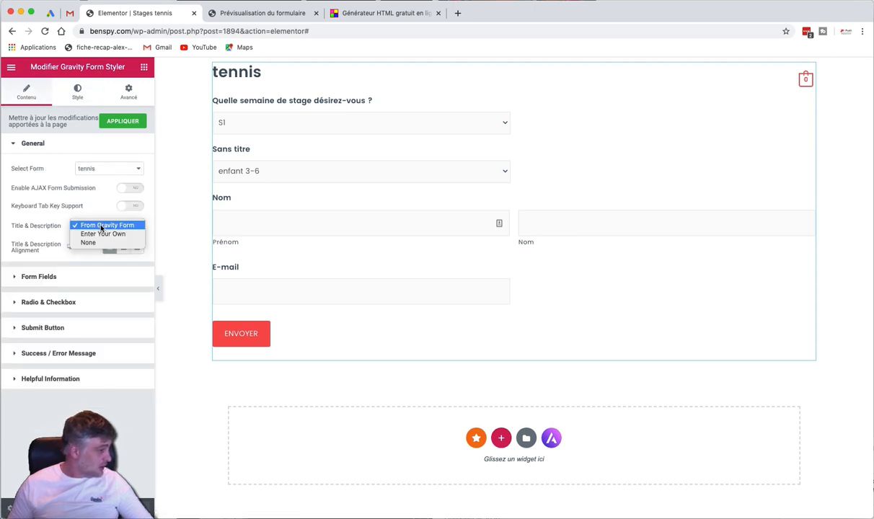
pyautogui.click(97, 242)
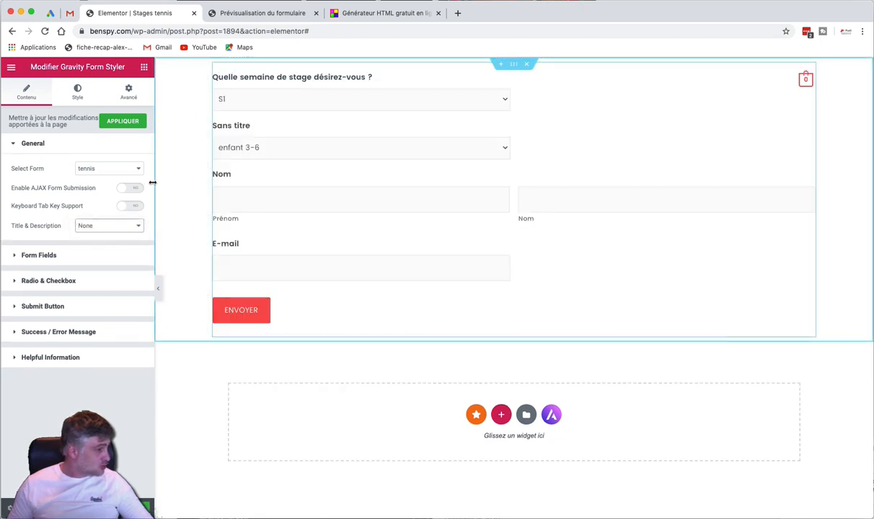
pyautogui.click(72, 255)
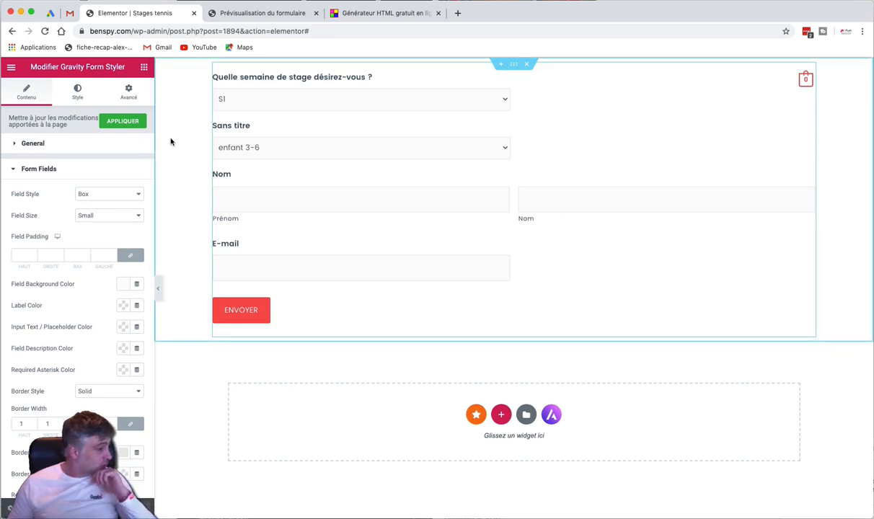
# Trim the address to benspy.com/wp-admin to load the WordPress dashboard
pyautogui.click(193, 31)
pyautogui.click(193, 31)
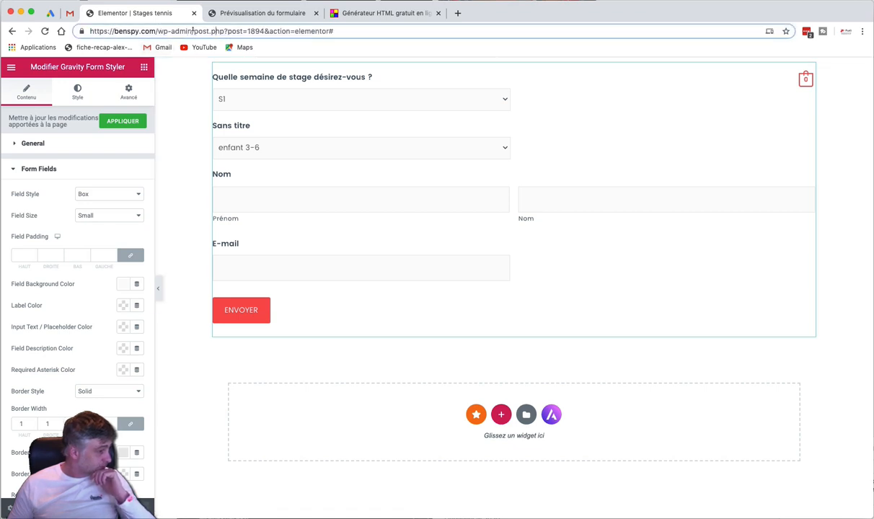
pyautogui.moveTo(193, 31); pyautogui.dragTo(339, 31)
pyautogui.press('BackSpace')
pyautogui.press('Return')
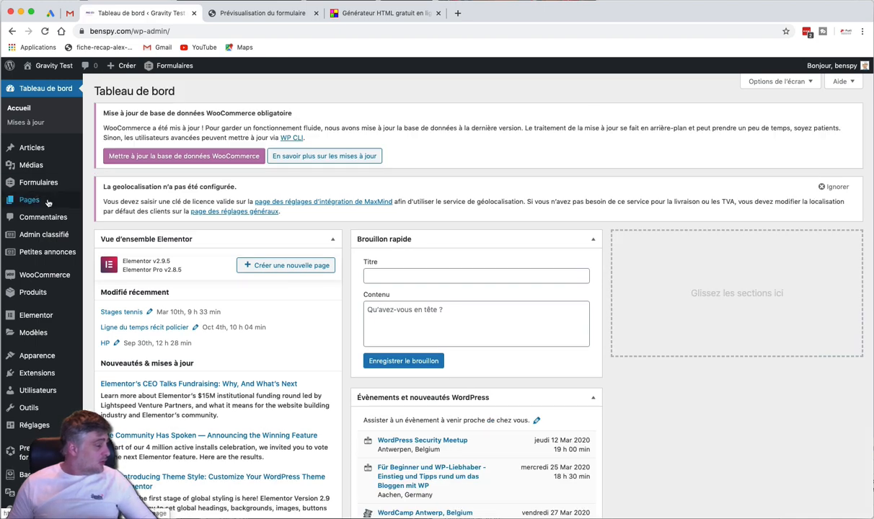
# Open the tennis form's settings from the Formulaires list and go to its Confirmations page
pyautogui.moveTo(45, 182)
pyautogui.click(100, 185)
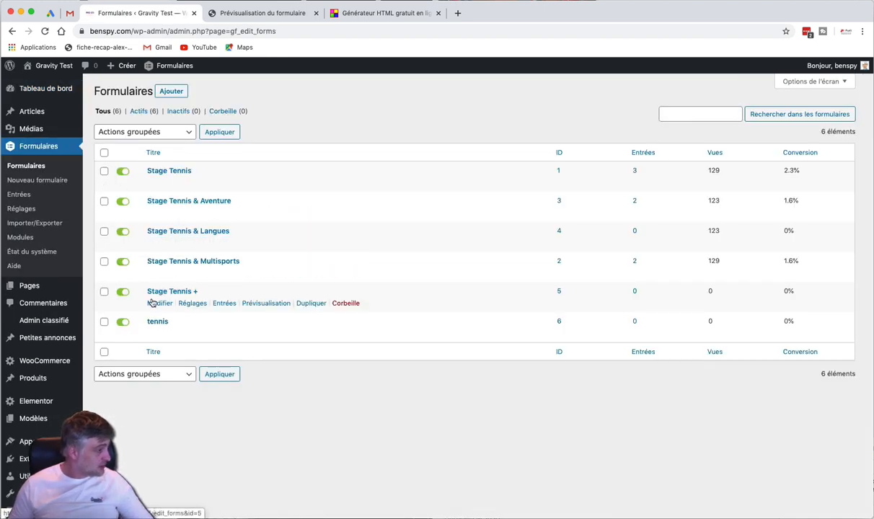
pyautogui.click(193, 334)
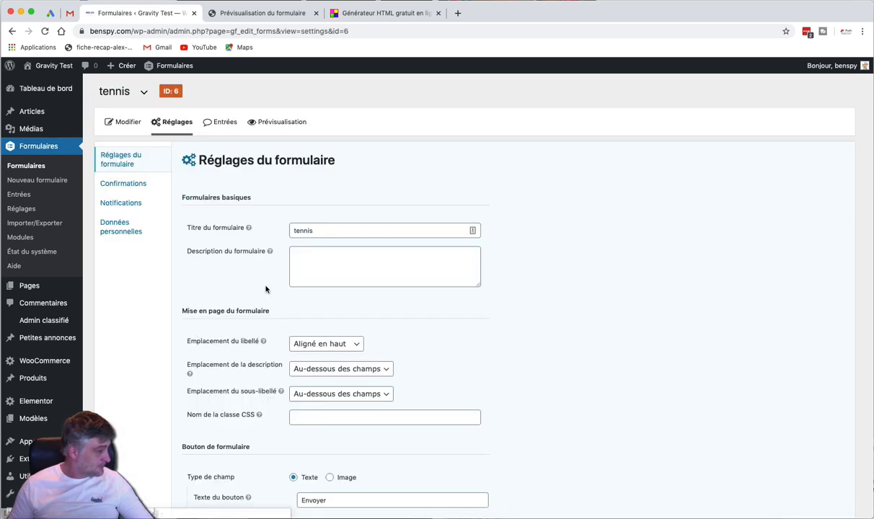
pyautogui.scroll(-1, 288, 267)
pyautogui.scroll(-1, 294, 261)
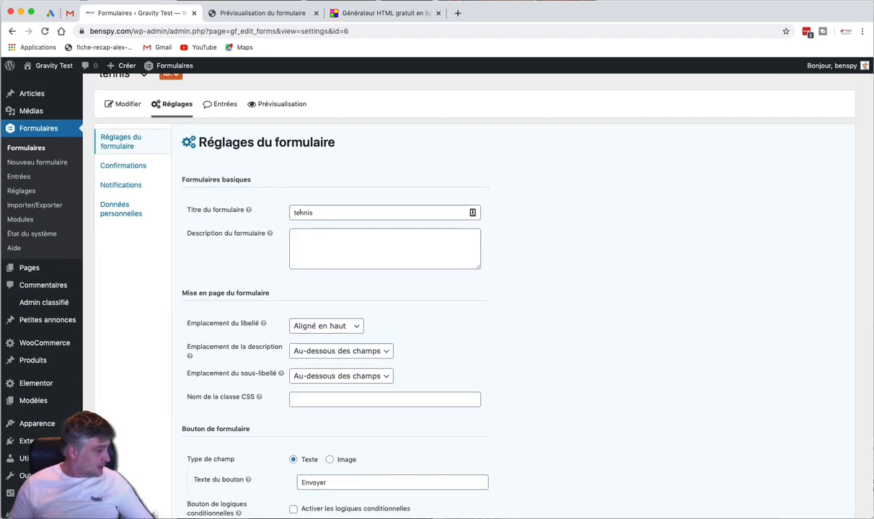
pyautogui.scroll(-5, 299, 215)
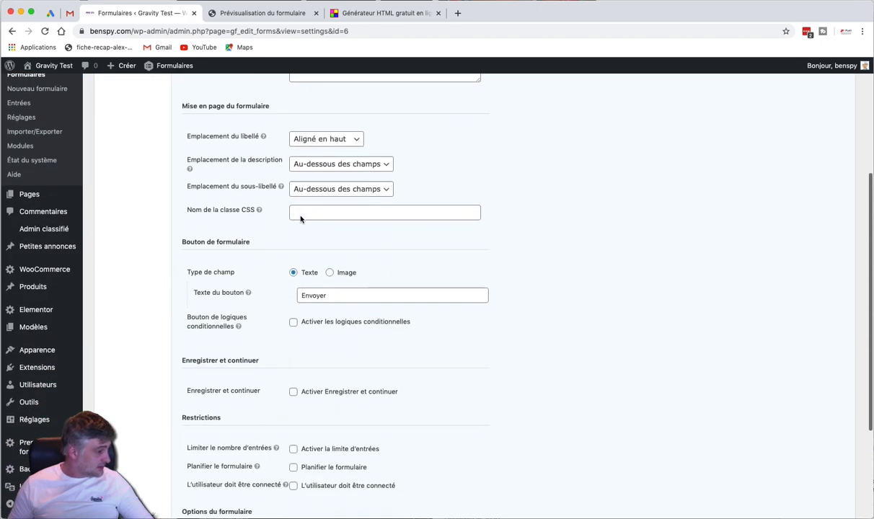
pyautogui.scroll(-2, 296, 209)
pyautogui.scroll(10, 300, 219)
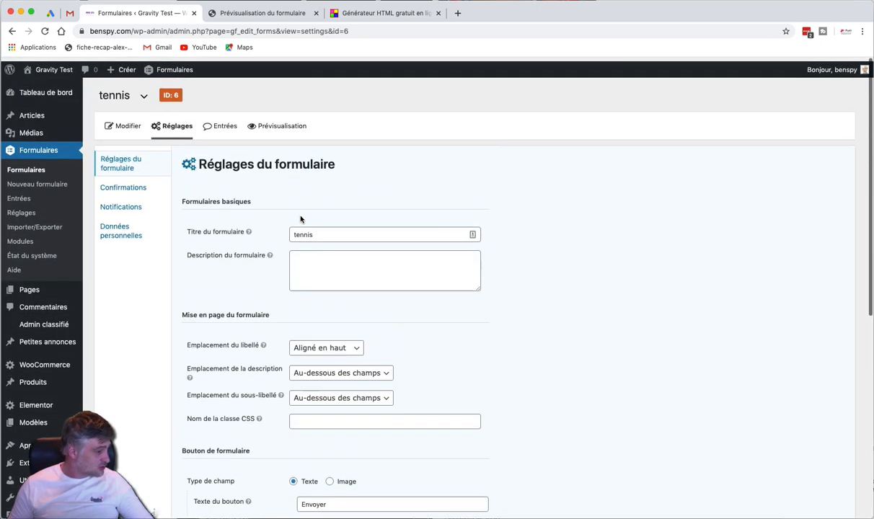
pyautogui.click(115, 184)
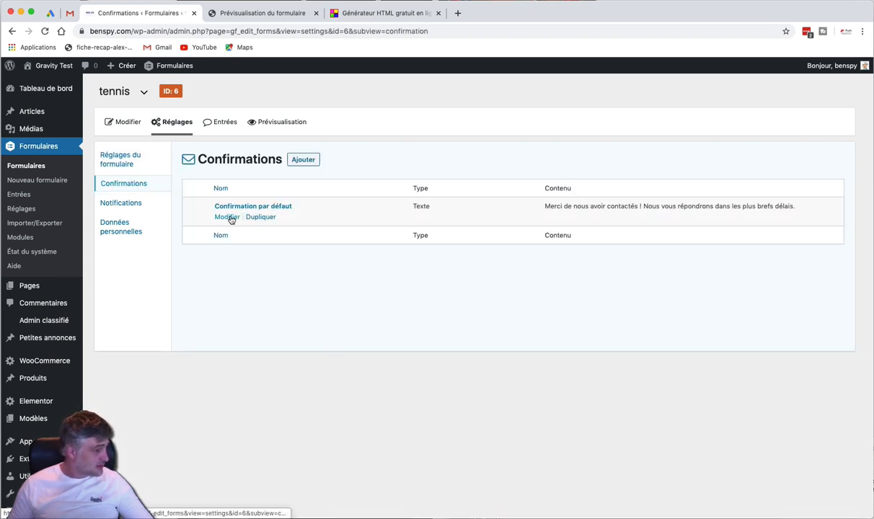
# Edit the default confirmation, appending 'perso' and choosing the page type, then view Notifications
pyautogui.click(227, 217)
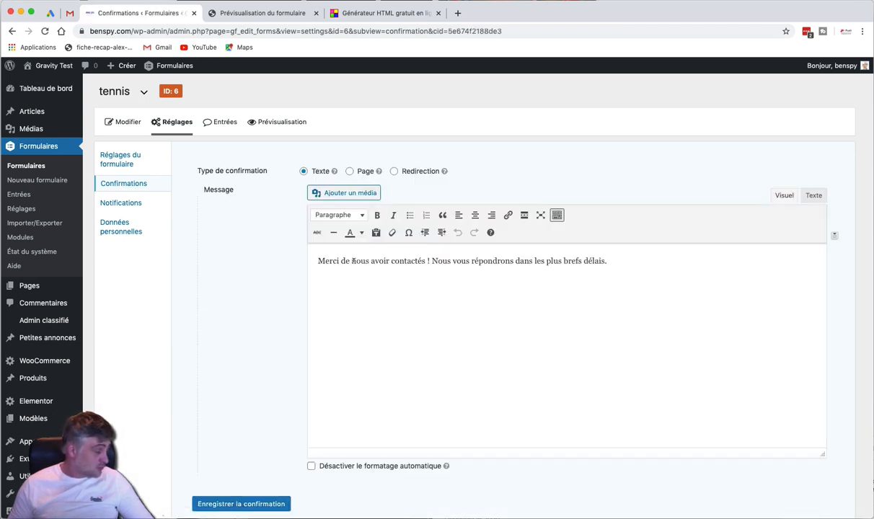
pyautogui.moveTo(318, 261); pyautogui.dragTo(602, 268)
pyautogui.click(623, 270)
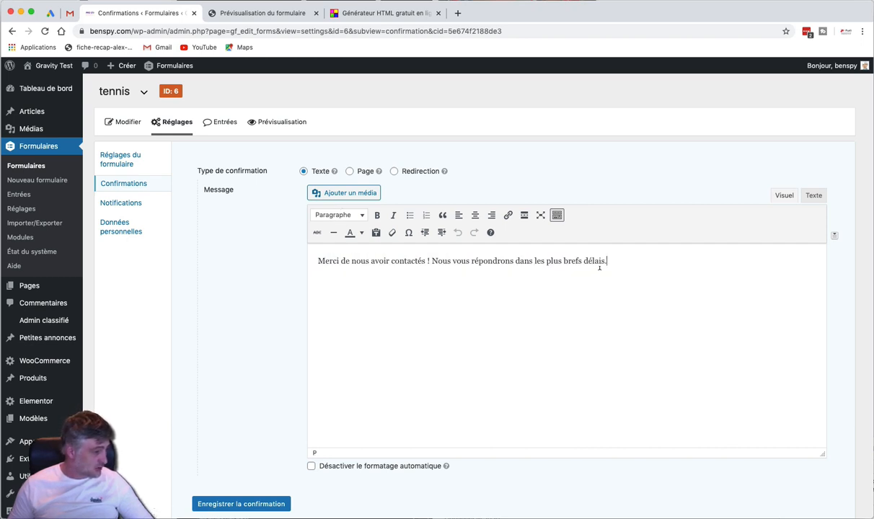
pyautogui.write('perso')
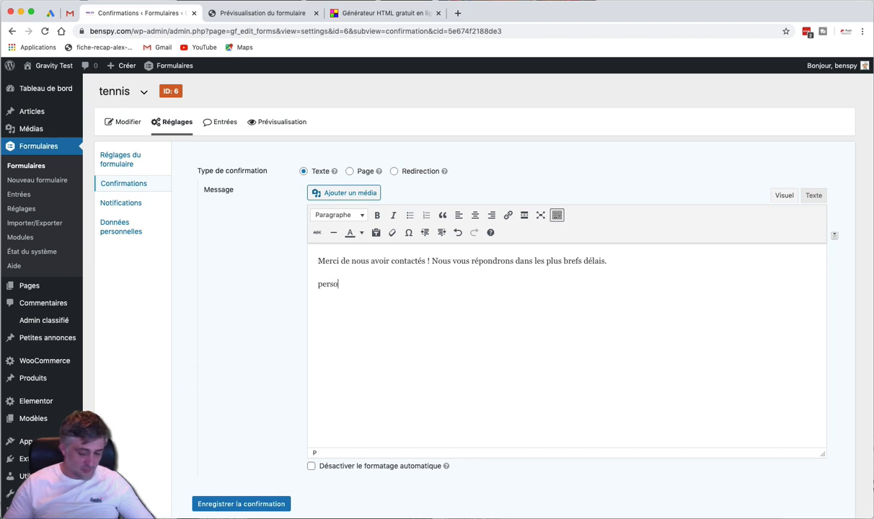
pyautogui.click(350, 170)
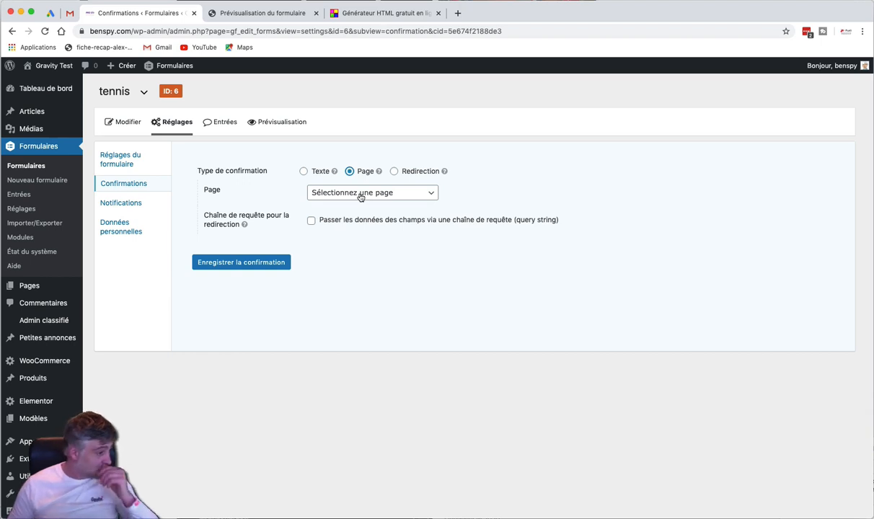
pyautogui.moveTo(445, 172)
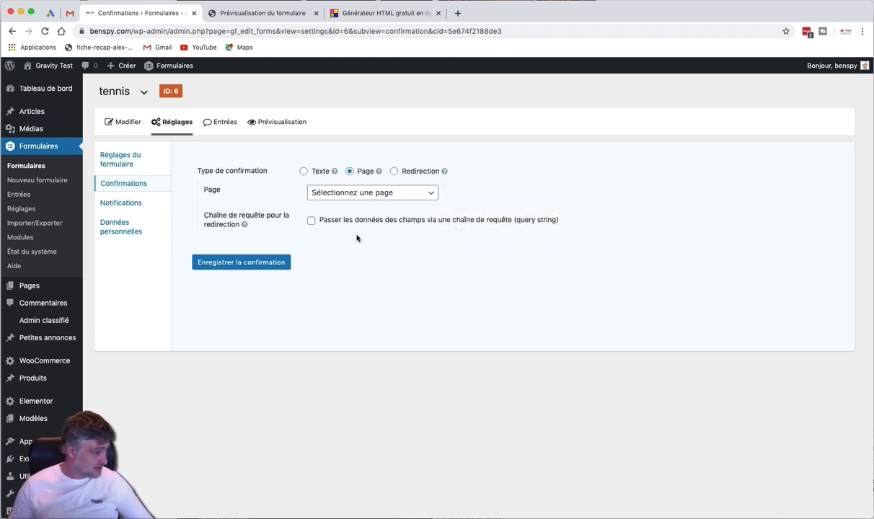
pyautogui.click(135, 204)
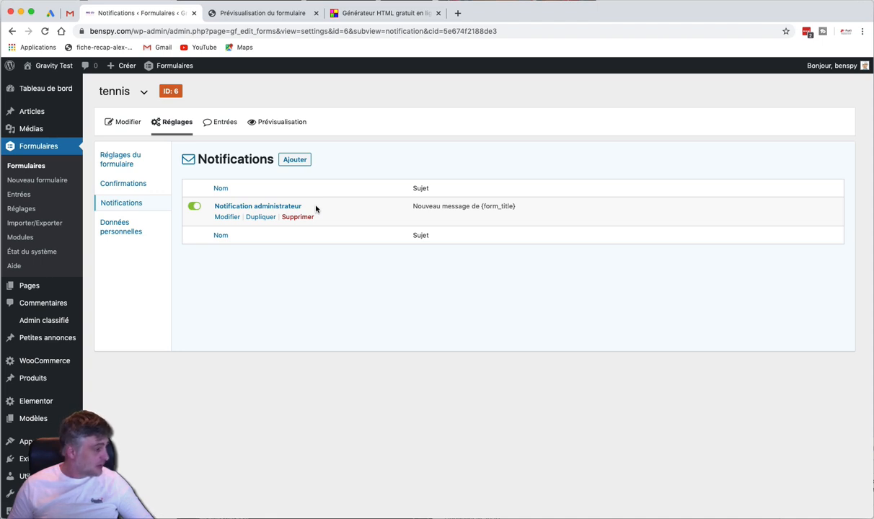
# Add a new notification named 'Client'
pyautogui.moveTo(415, 202); pyautogui.dragTo(509, 204)
pyautogui.click(474, 270)
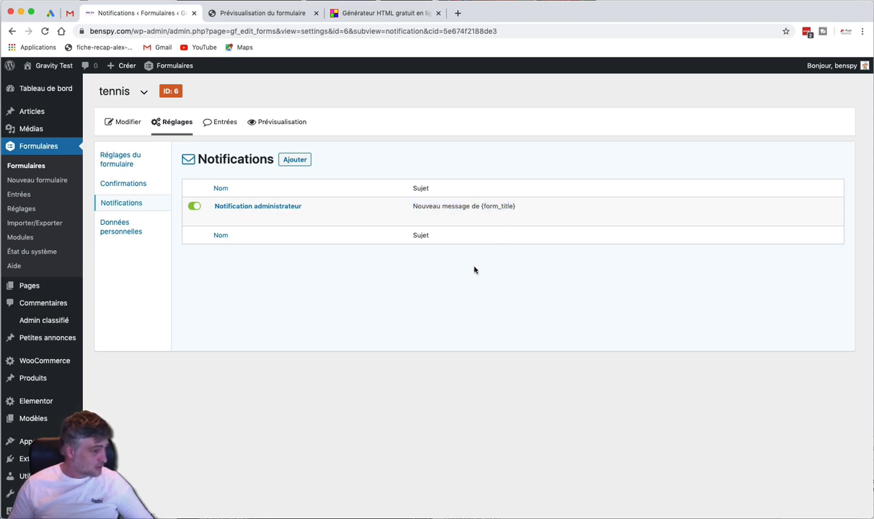
pyautogui.click(301, 159)
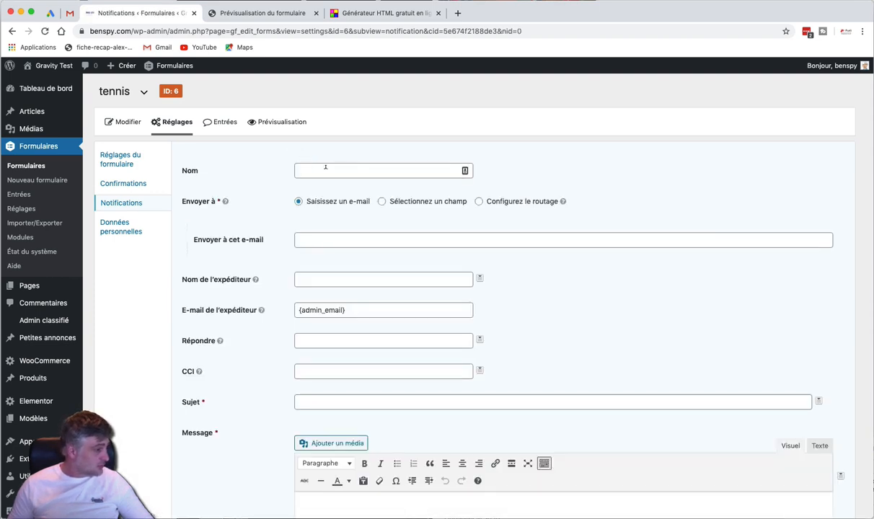
pyautogui.click(325, 166)
pyautogui.write('Cliebnts')
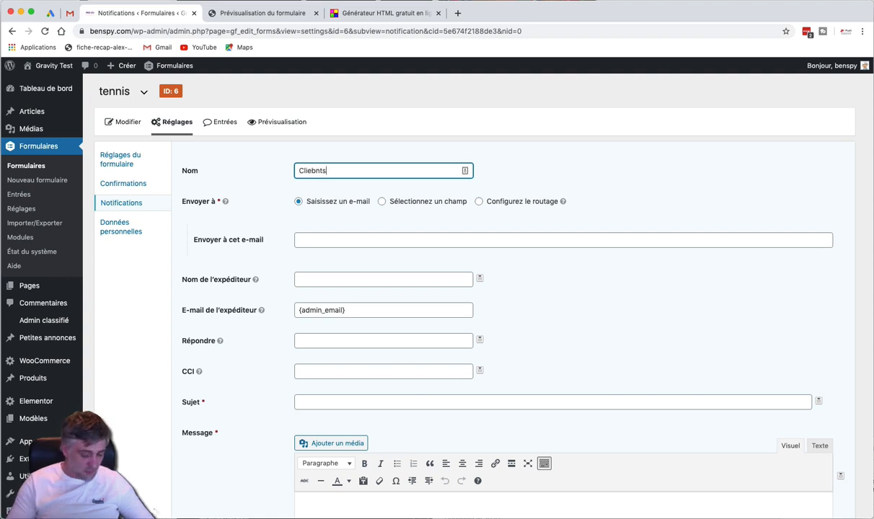
pyautogui.press('BackSpace')
pyautogui.press('BackSpace')
pyautogui.press('BackSpace')
pyautogui.press('BackSpace')
pyautogui.write('nt')
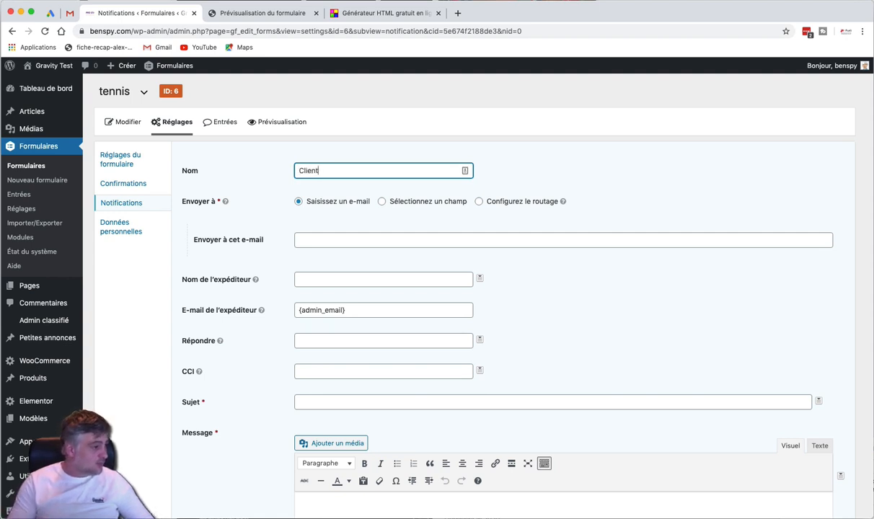
pyautogui.click(564, 176)
# Send the notification to the form's E-mail field, with the site owner's name as sender
pyautogui.scroll(-1, 566, 177)
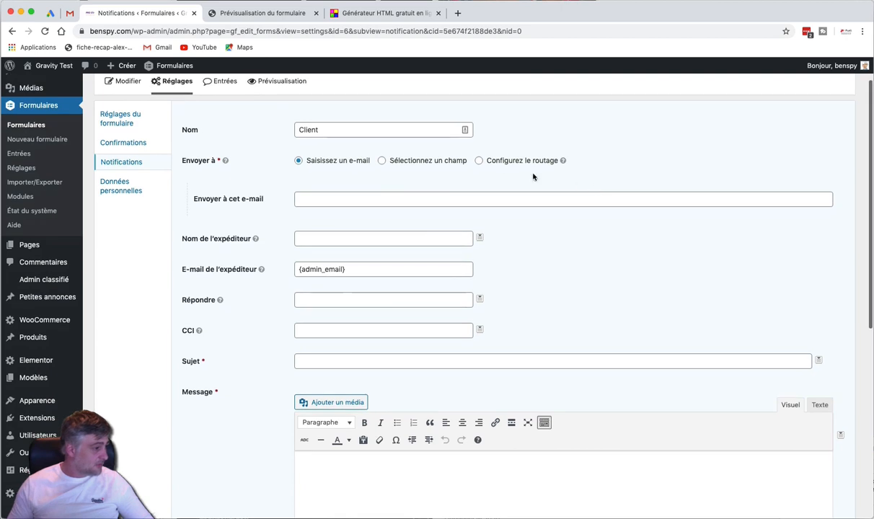
pyautogui.click(422, 161)
pyautogui.click(360, 200)
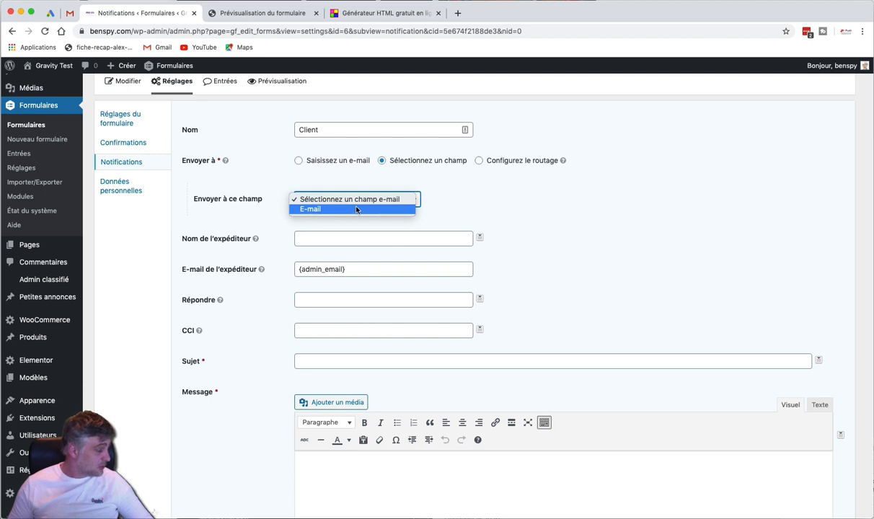
pyautogui.click(356, 209)
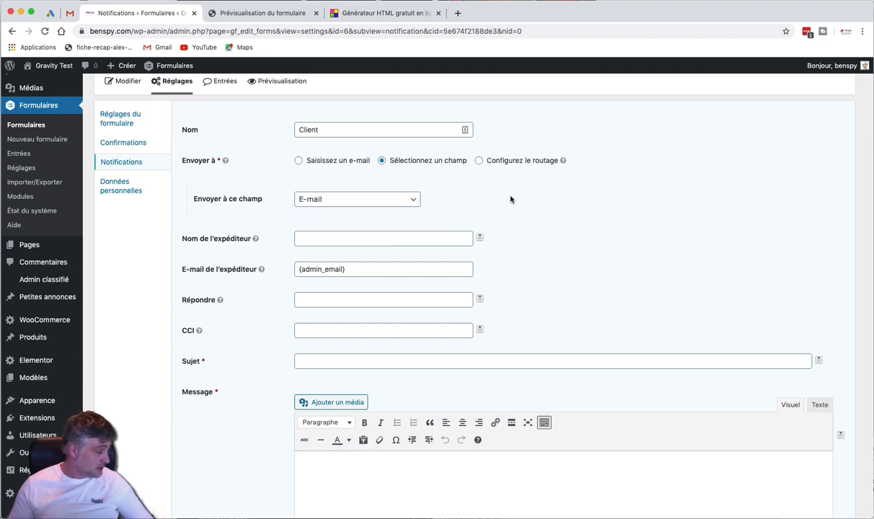
pyautogui.click(399, 239)
pyautogui.write('Ben')
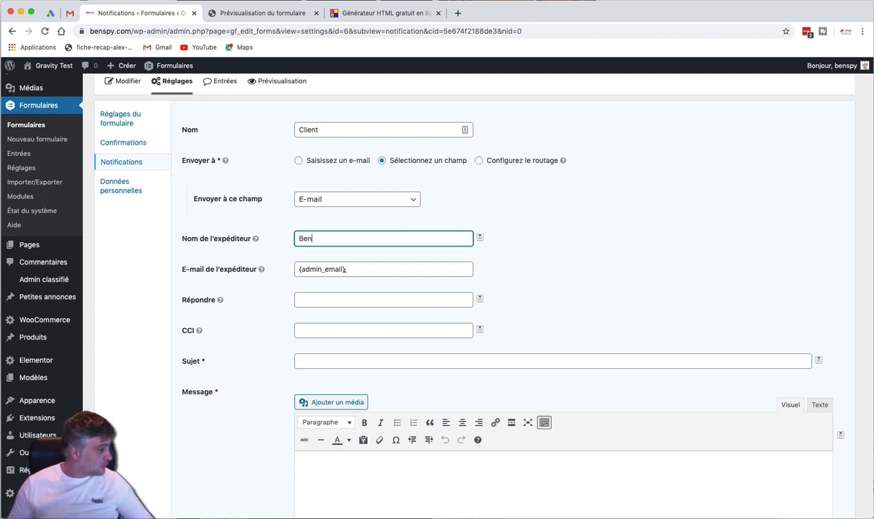
# Set the notification subject to 'Votre stage de tennis'
pyautogui.scroll(-2, 363, 267)
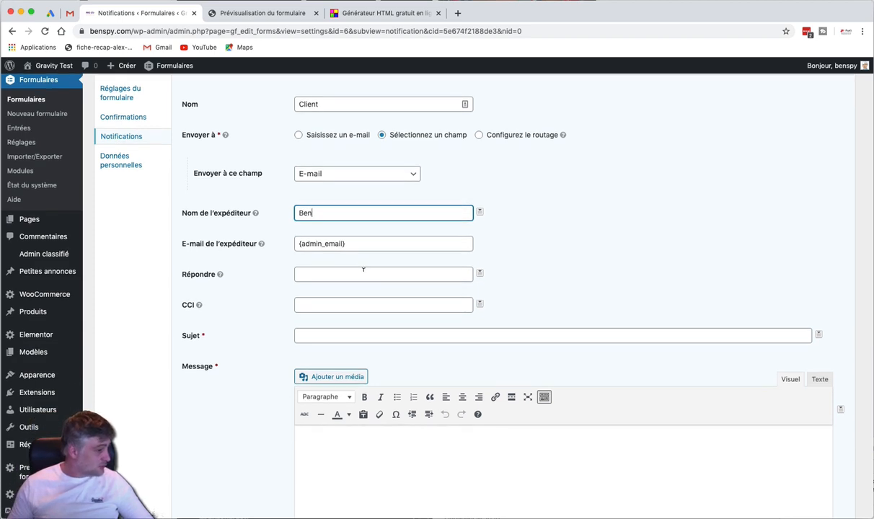
pyautogui.click(363, 274)
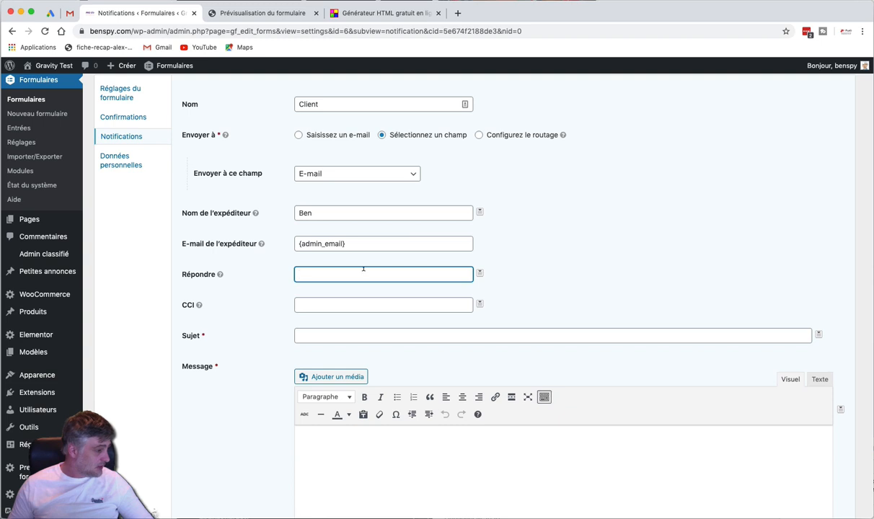
pyautogui.scroll(-4, 363, 269)
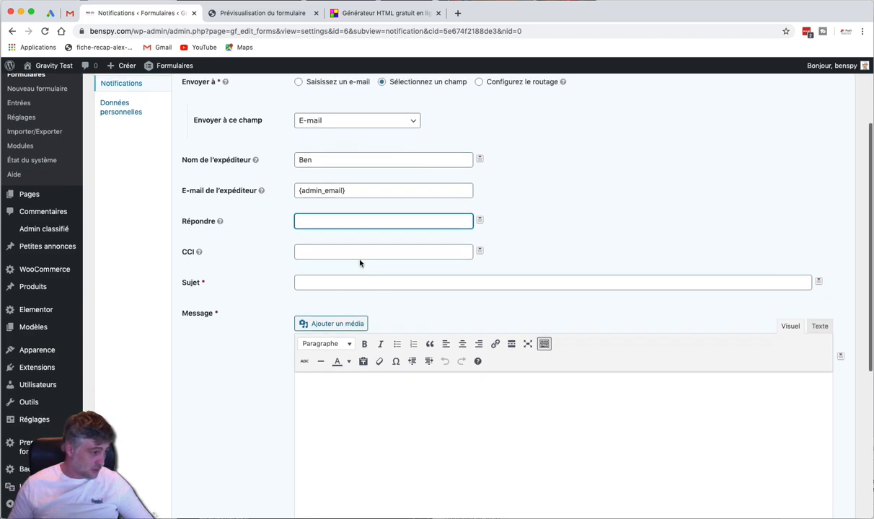
pyautogui.click(358, 252)
pyautogui.scroll(-1, 353, 263)
pyautogui.click(349, 271)
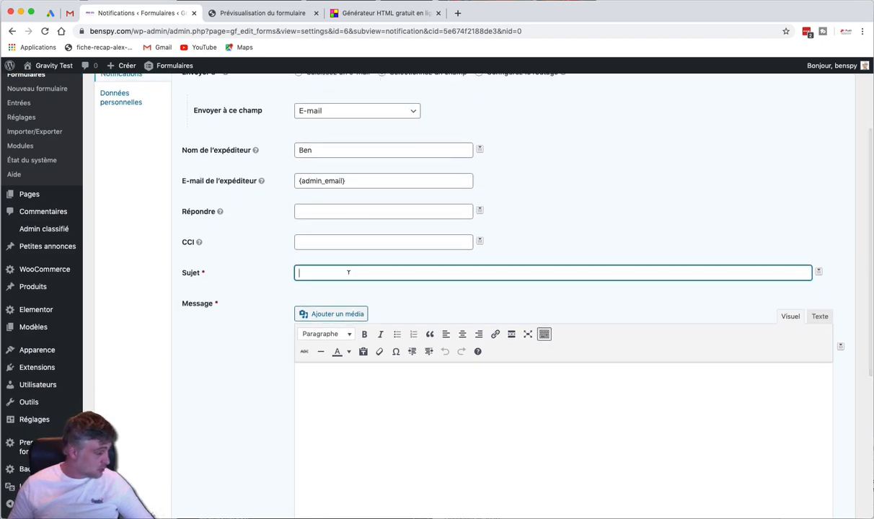
pyautogui.write('Voter stage de tennis')
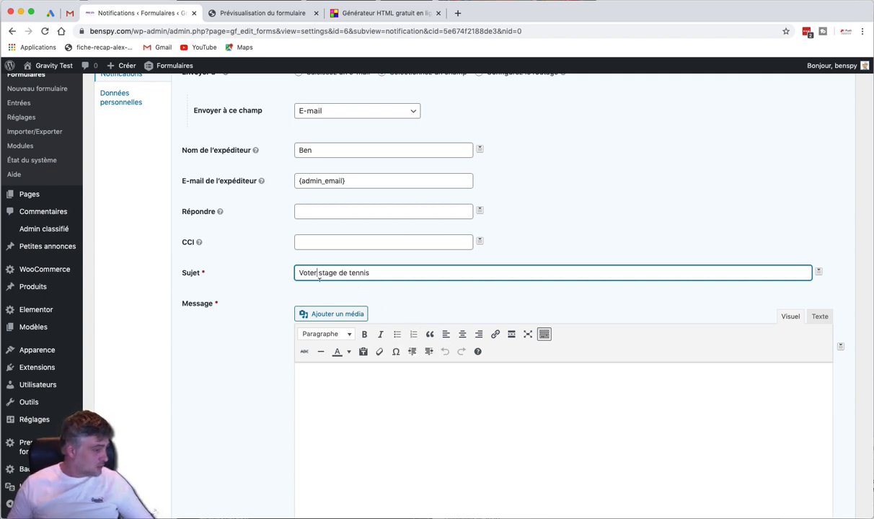
pyautogui.press('BackSpace')
pyautogui.press('BackSpace')
pyautogui.write('re')
pyautogui.click(416, 437)
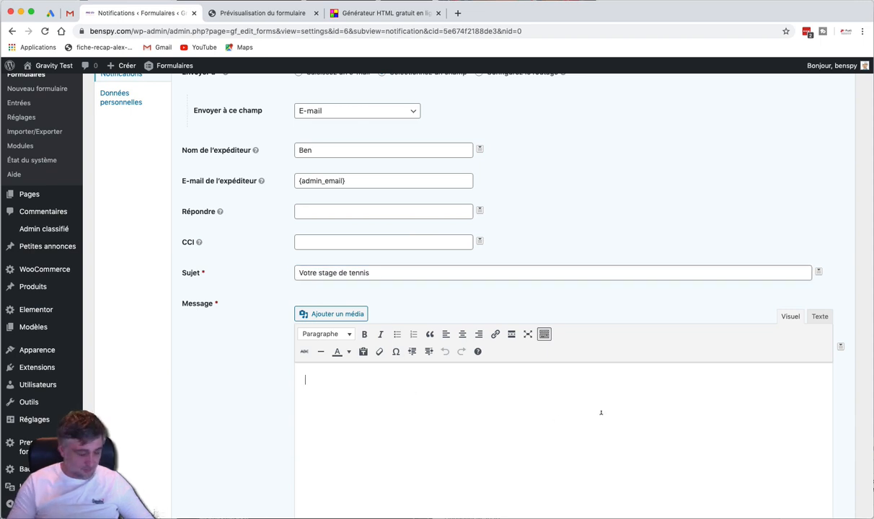
pyautogui.scroll(-2, 601, 413)
pyautogui.scroll(-1, 600, 412)
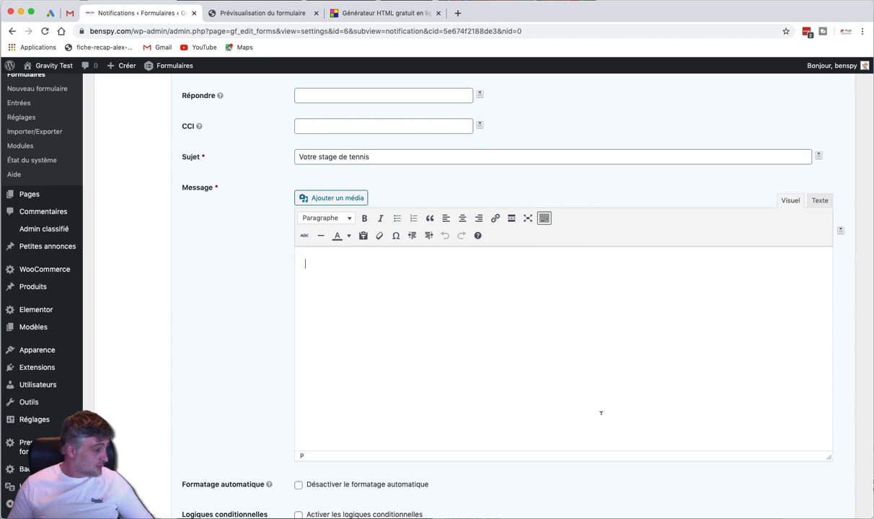
pyautogui.scroll(1, 600, 412)
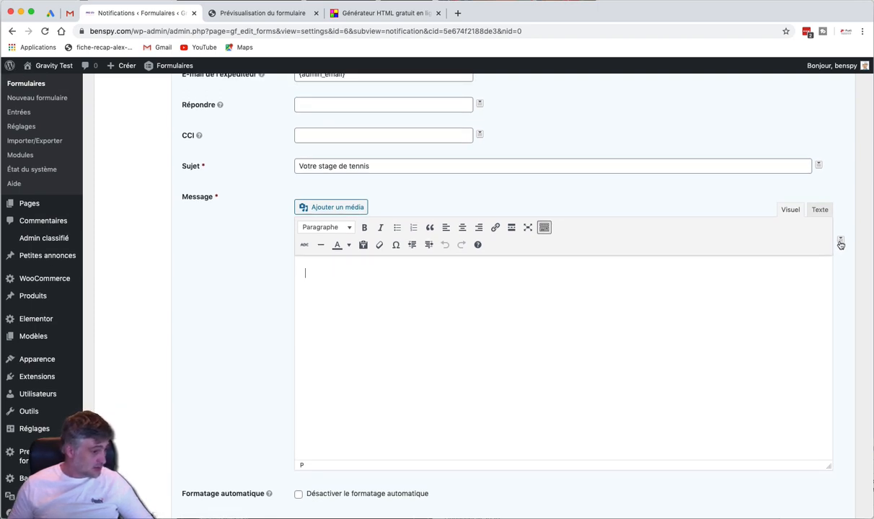
# Insert the {all_fields} merge tag and write 'Bonjour,' and 'Merci pour votre inscriptions.' above it
pyautogui.click(839, 242)
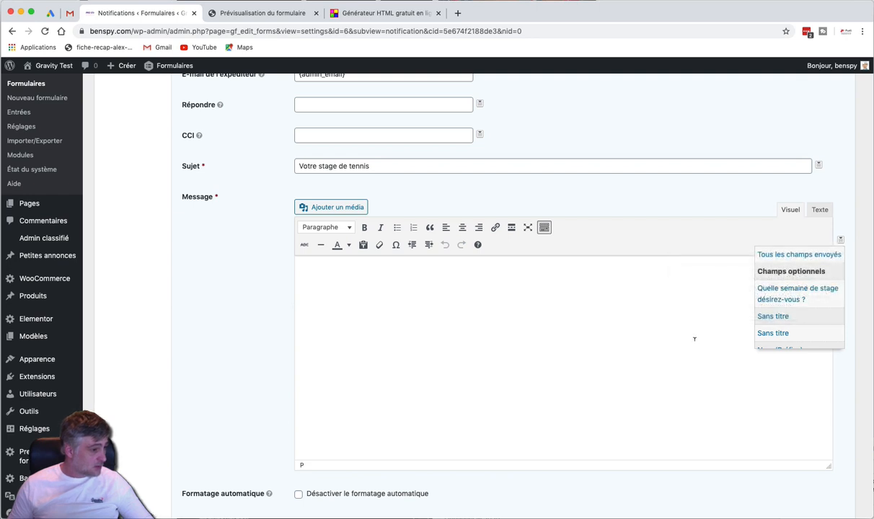
pyautogui.click(788, 259)
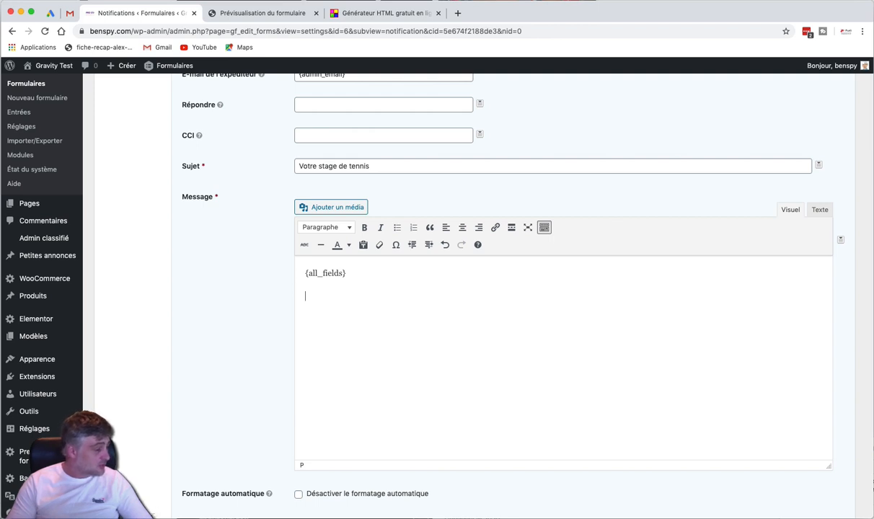
pyautogui.write('Bonjour')
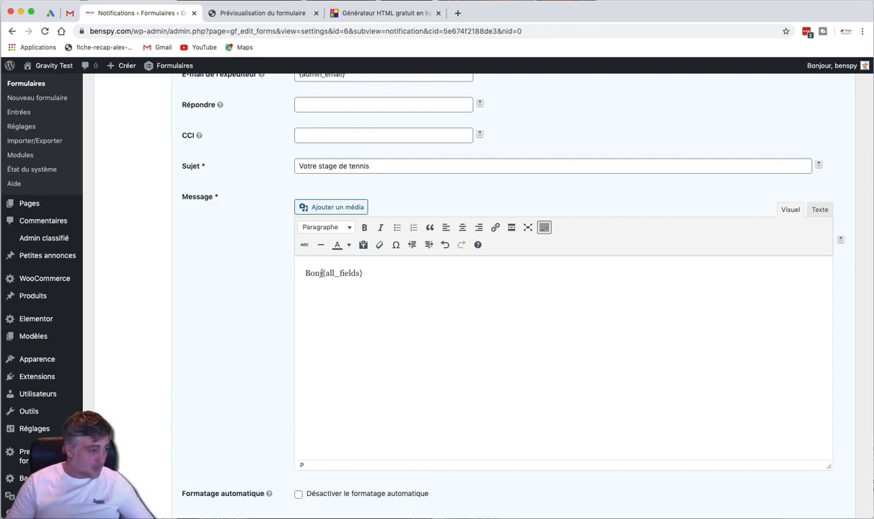
pyautogui.write(',')
pyautogui.press('Return')
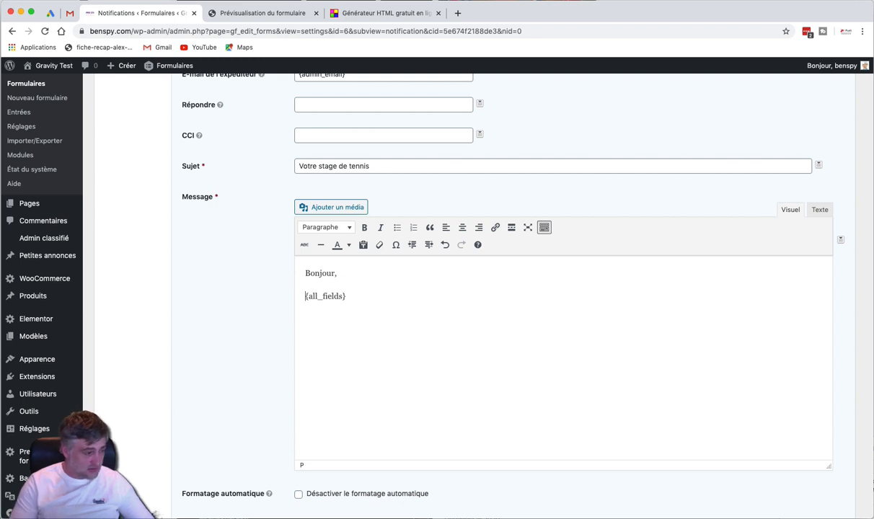
pyautogui.write('Meci p')
pyautogui.press('BackSpace')
pyautogui.press('BackSpace')
pyautogui.press('BackSpace')
pyautogui.press('BackSpace')
pyautogui.write('rci pour ')
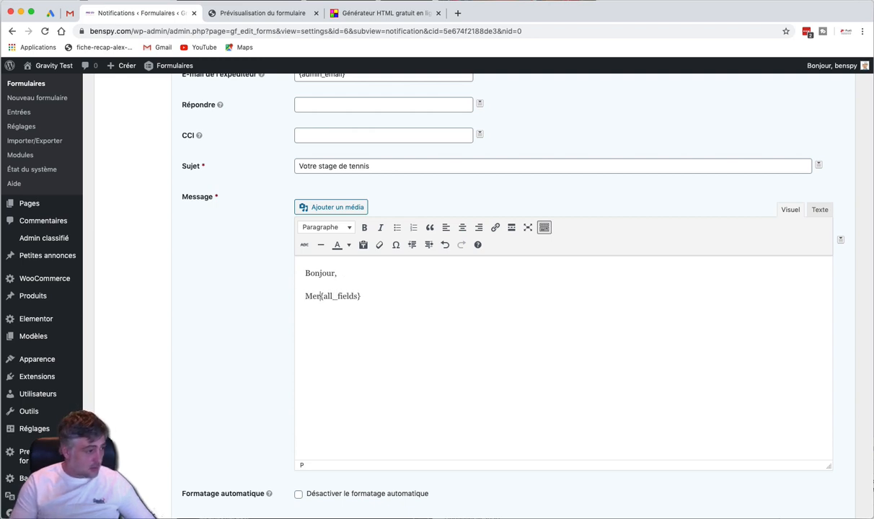
pyautogui.write('viotre')
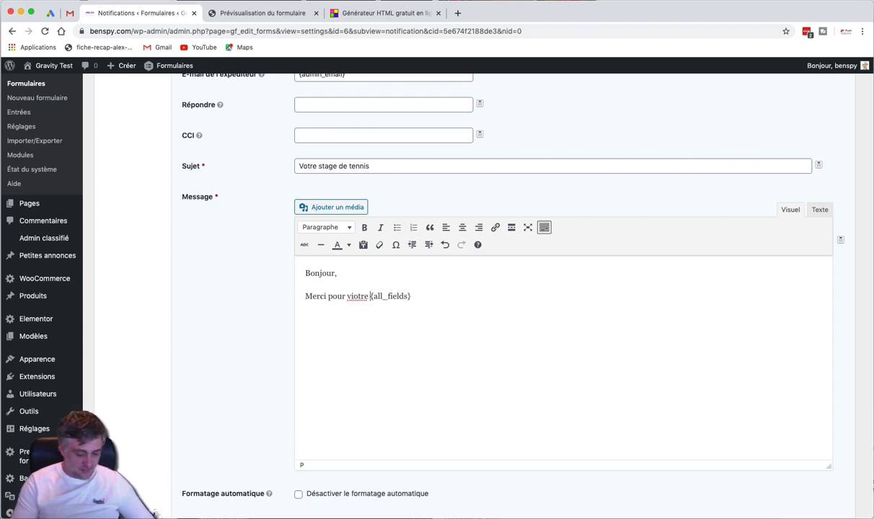
pyautogui.press('BackSpace')
pyautogui.press('BackSpace')
pyautogui.press('BackSpace')
pyautogui.press('BackSpace')
pyautogui.press('BackSpace')
pyautogui.press('BackSpace')
pyautogui.write('otre inscr')
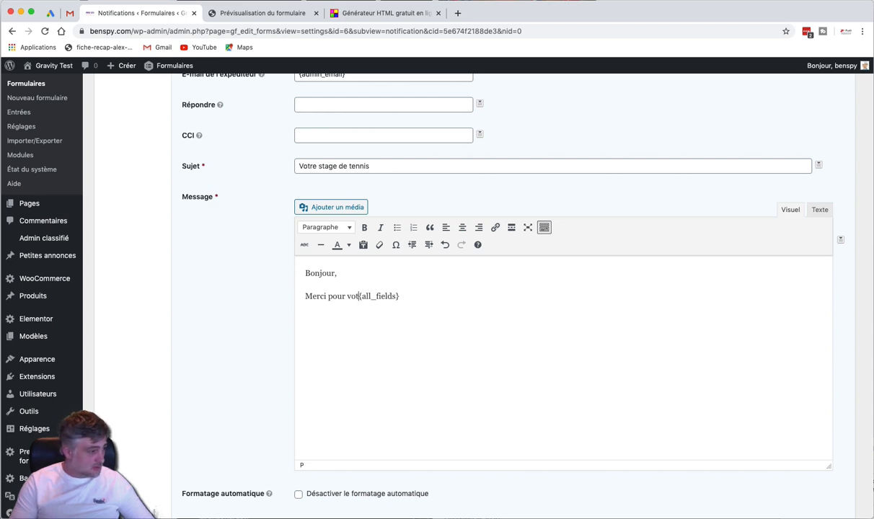
pyautogui.write('iptions')
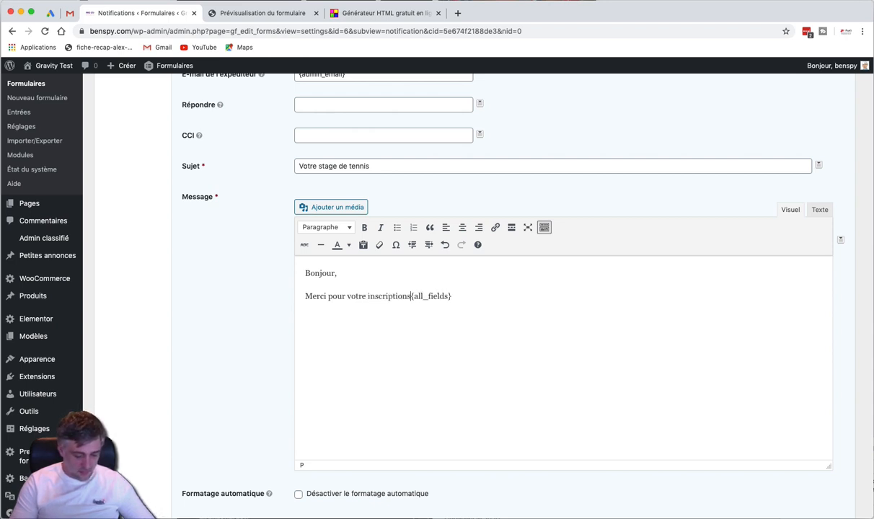
pyautogui.write(';')
pyautogui.press('BackSpace')
pyautogui.write('.')
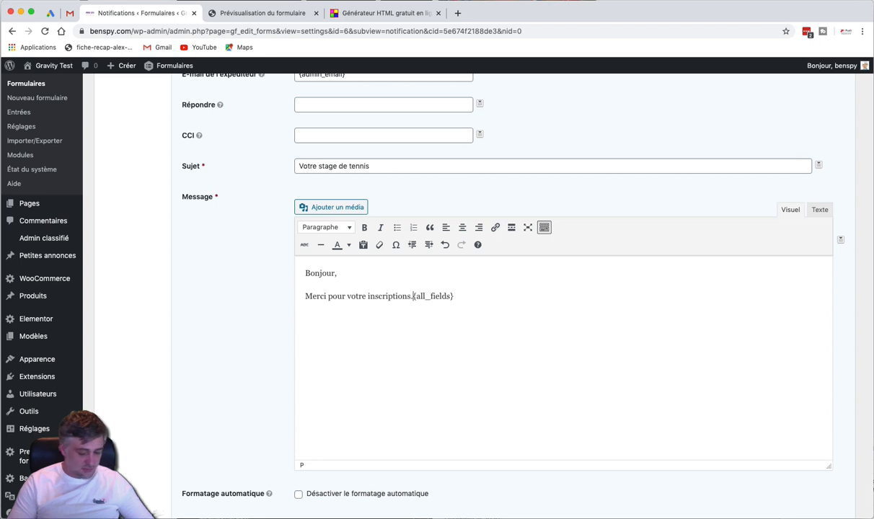
# Add the line 'Vous trouverez ci-dessous, l'ensemble des informations que vous nous avez transmises:' before {all_fields}
pyautogui.press('Return')
pyautogui.press('Return')
pyautogui.write('Vous t')
pyautogui.write('rouverez ')
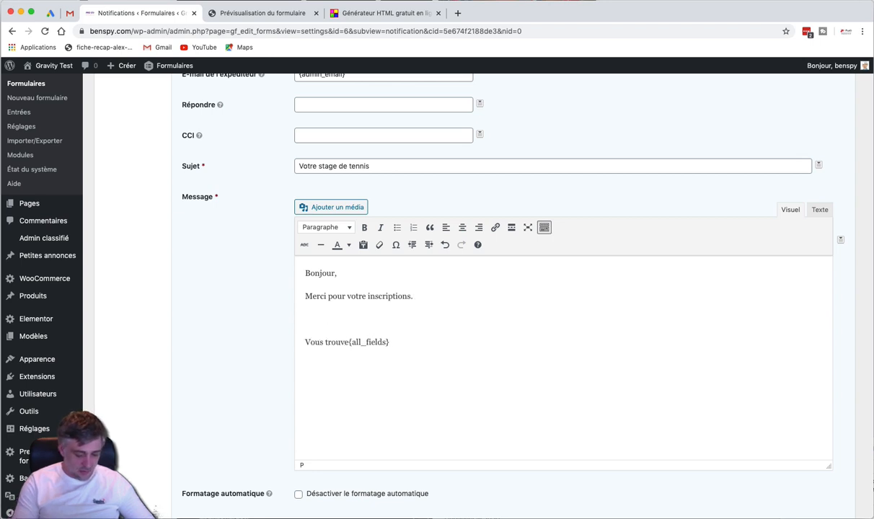
pyautogui.write('ci-dessosu,')
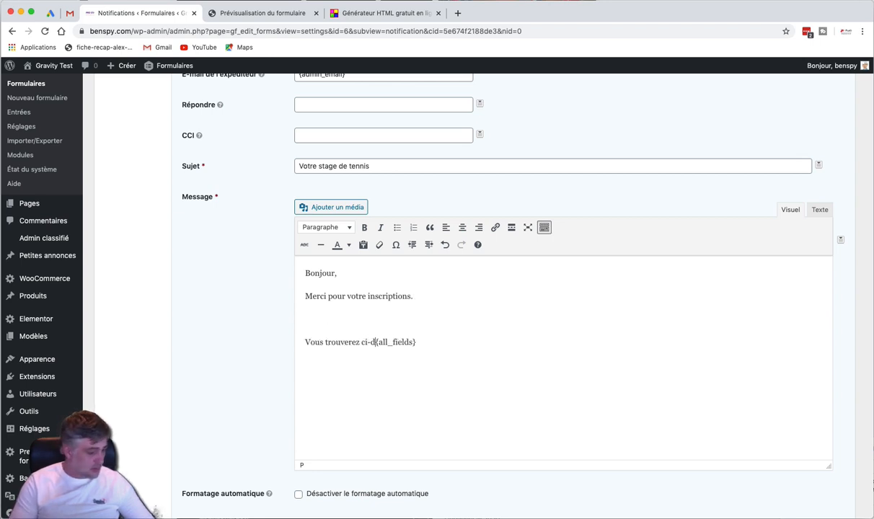
pyautogui.press('BackSpace')
pyautogui.press('BackSpace')
pyautogui.press('BackSpace')
pyautogui.press('BackSpace')
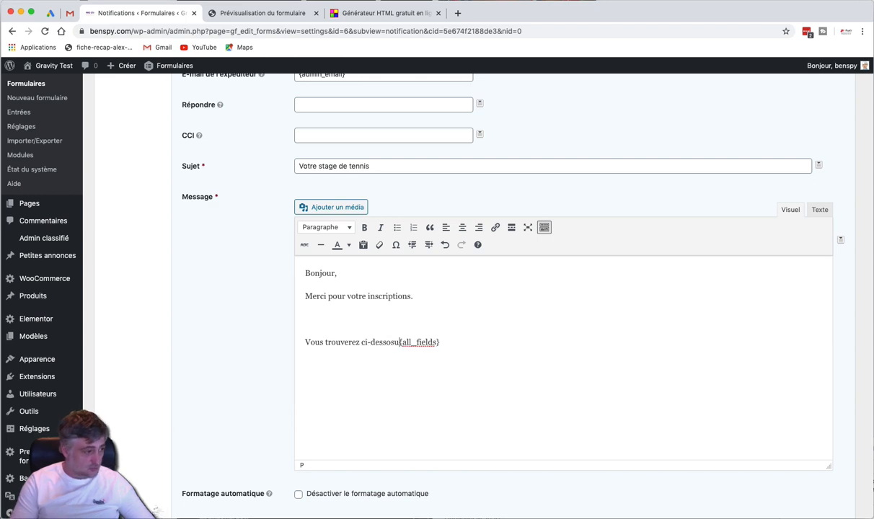
pyautogui.write("us, l'ensembl")
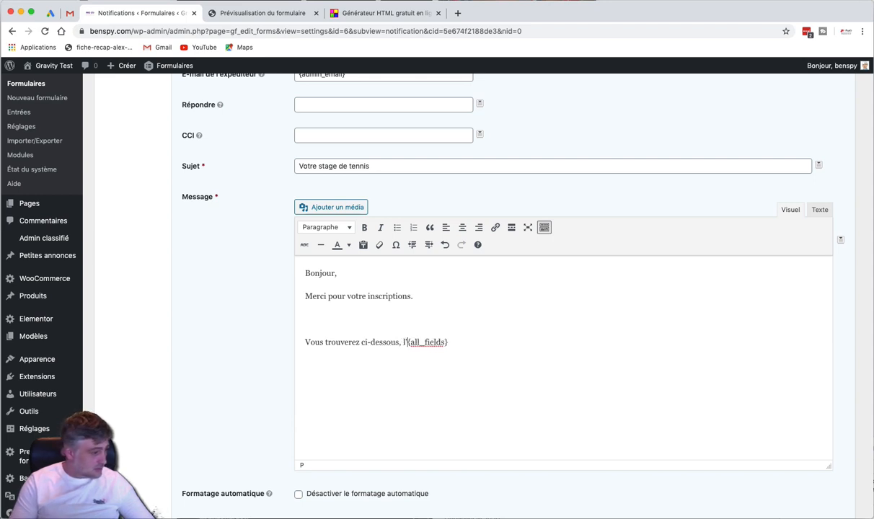
pyautogui.write('e des ')
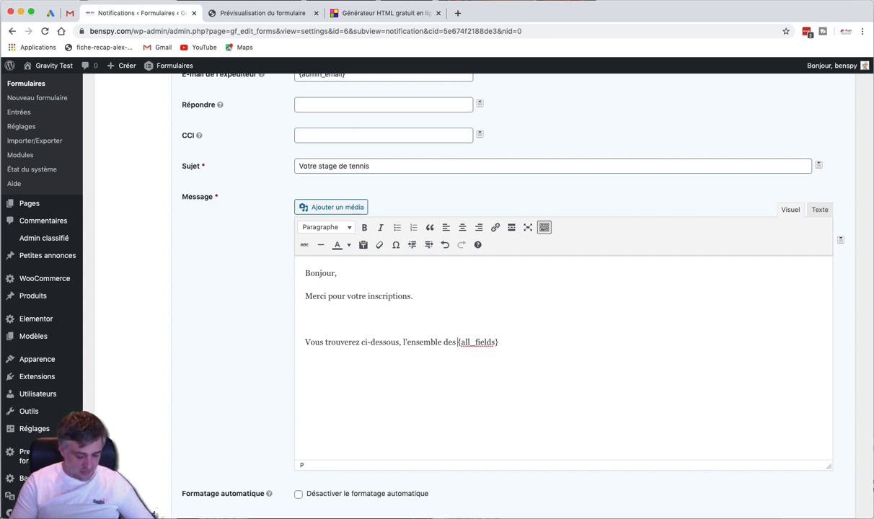
pyautogui.write('informations que ')
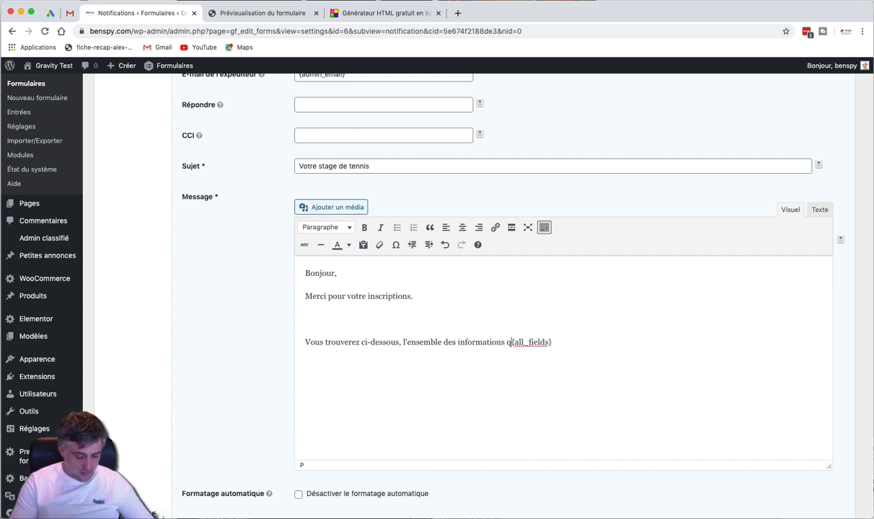
pyautogui.write('vosu nous avez')
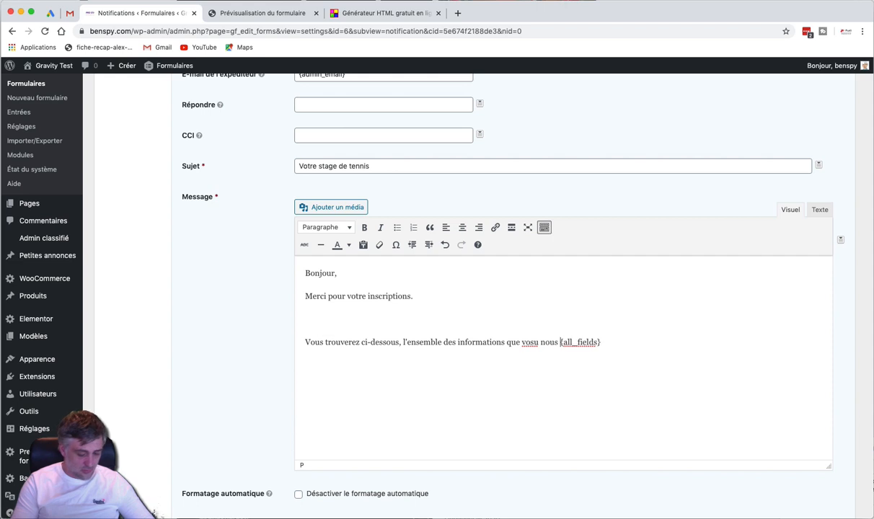
pyautogui.write(' trnsmi')
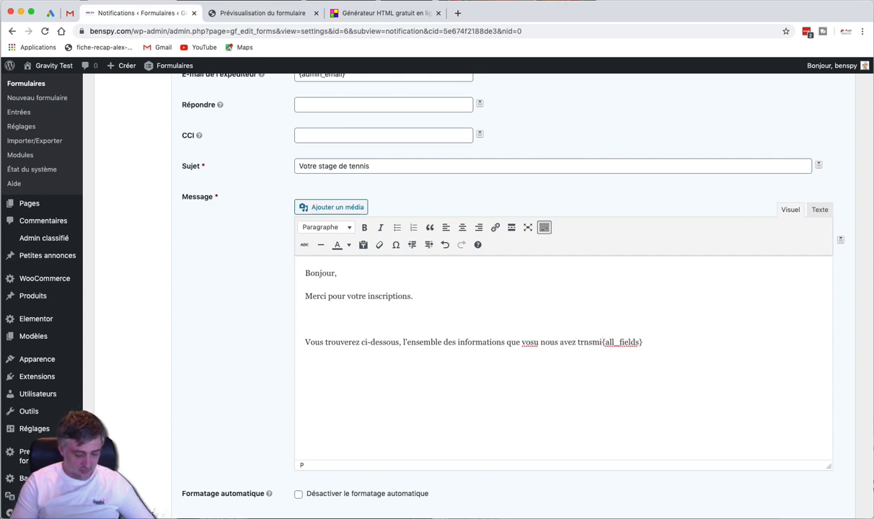
pyautogui.press('BackSpace')
pyautogui.press('BackSpace')
pyautogui.press('BackSpace')
pyautogui.press('BackSpace')
pyautogui.press('BackSpace')
pyautogui.write('rans')
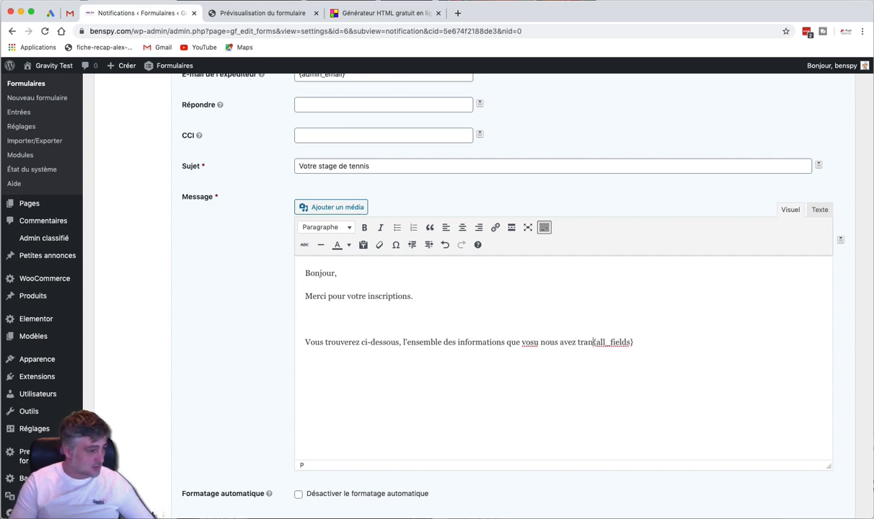
pyautogui.write('mises:')
pyautogui.press('Return')
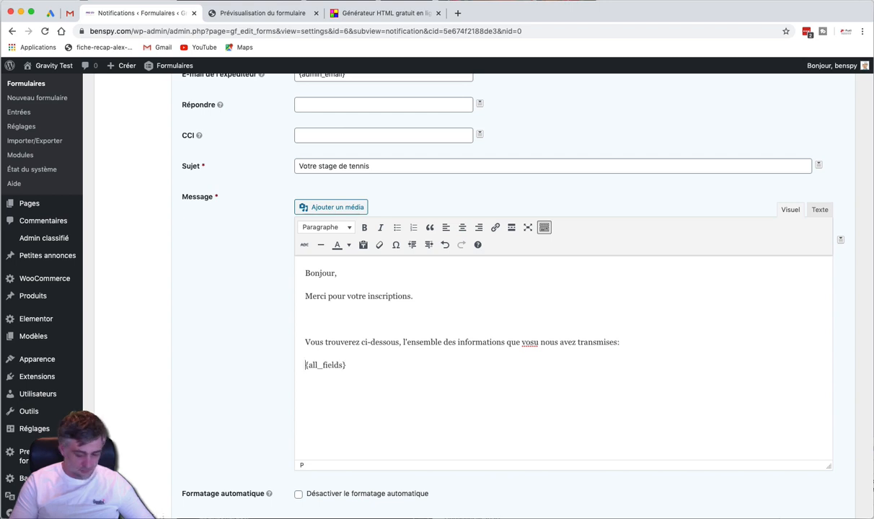
# Correct 'vosu' to 'vous', make 'inscription' singular, and remove the extra blank line
pyautogui.doubleClick(528, 342)
pyautogui.write('vous')
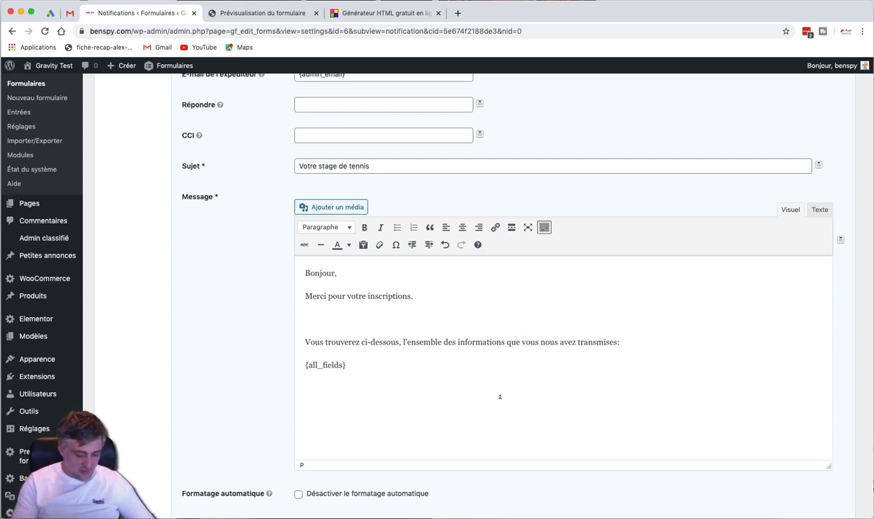
pyautogui.click(497, 400)
pyautogui.click(410, 303)
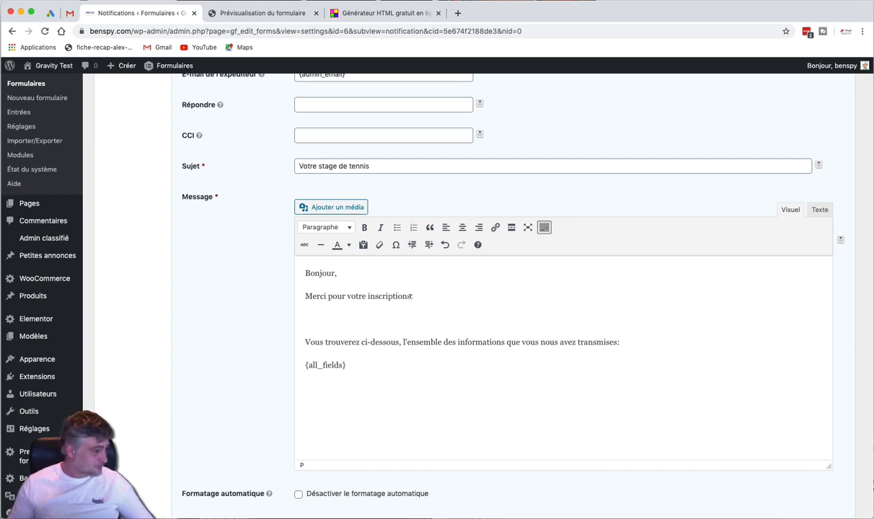
pyautogui.press('BackSpace')
pyautogui.press('BackSpace')
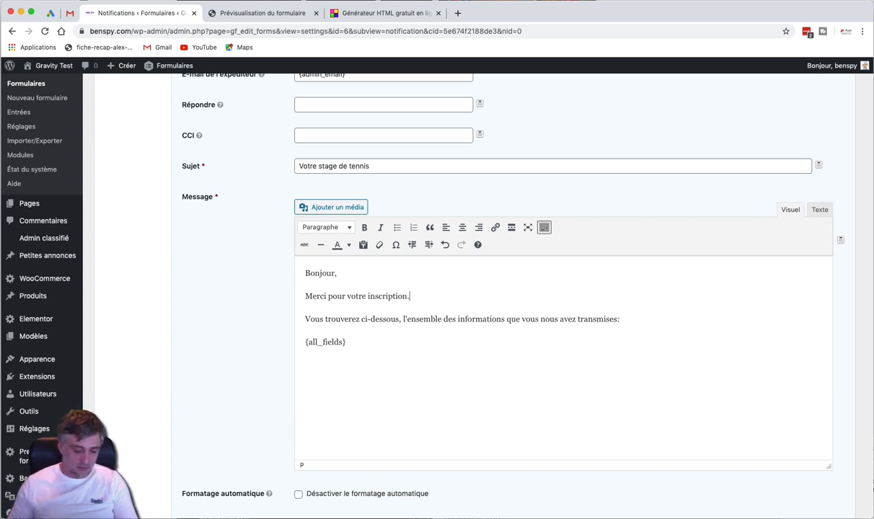
pyautogui.click(453, 350)
pyautogui.press('Return')
pyautogui.press('Return')
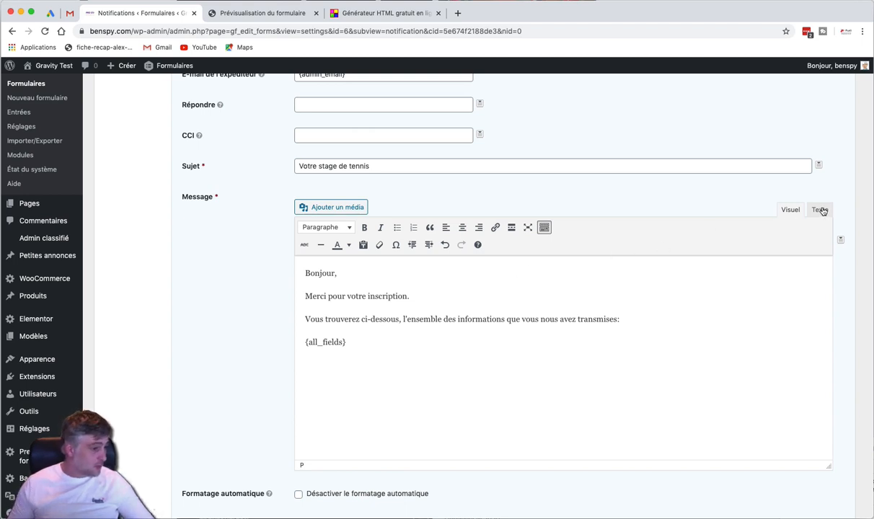
# Toggle between the Texte and Visuel views to check the message HTML
pyautogui.click(820, 210)
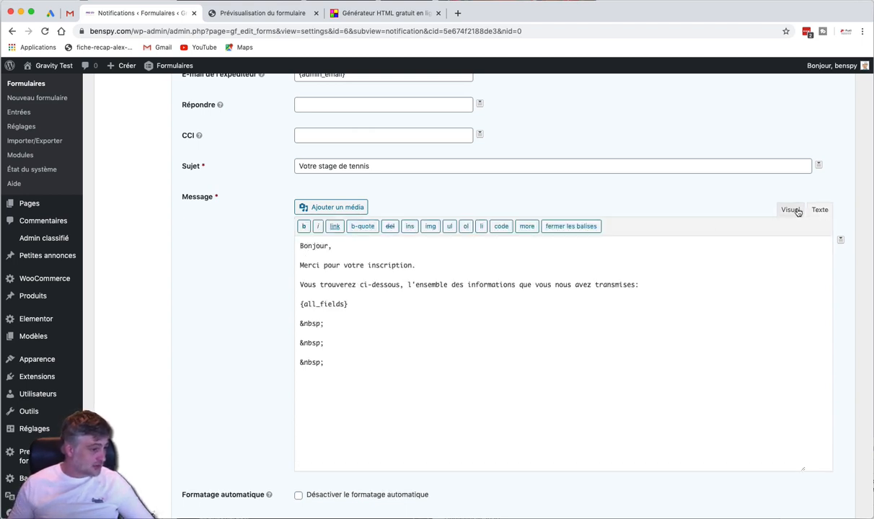
pyautogui.click(790, 210)
pyautogui.click(819, 210)
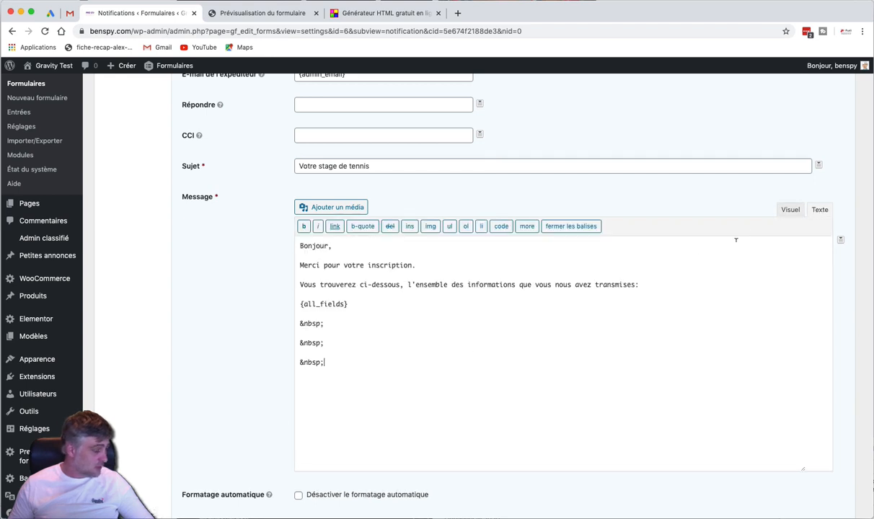
pyautogui.click(789, 210)
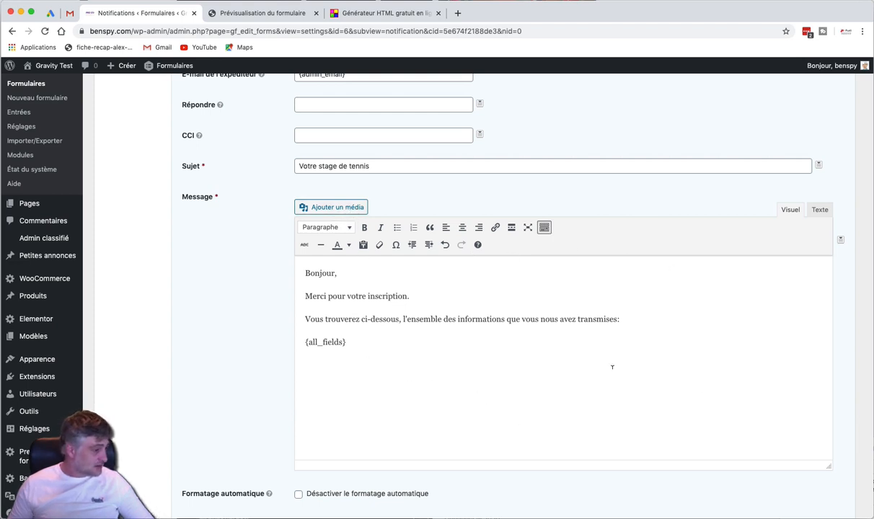
pyautogui.scroll(1, 392, 322)
pyautogui.scroll(-5, 391, 324)
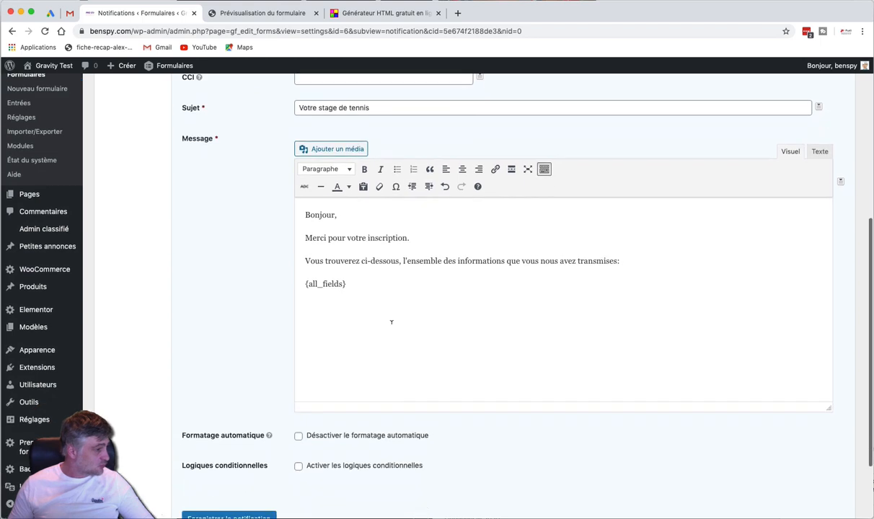
# Save the notification, then replace {admin_email} in the sender e-mail with the owner's address
pyautogui.click(238, 422)
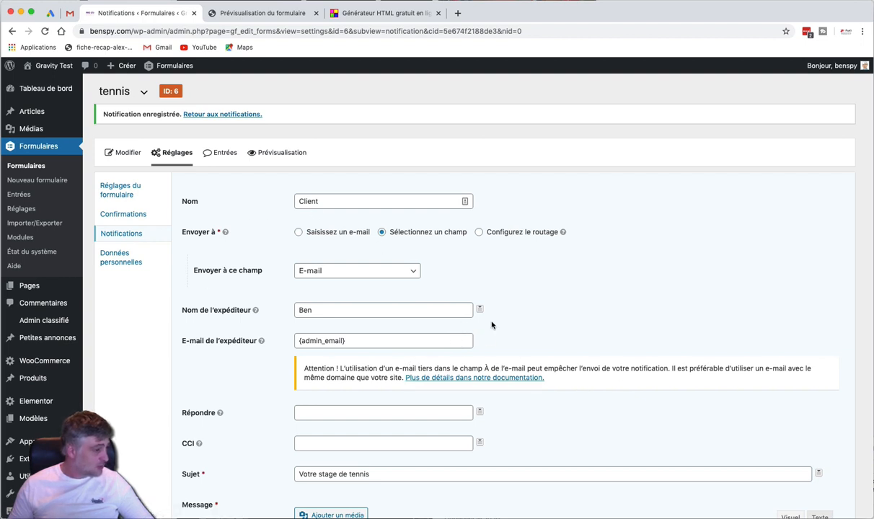
pyautogui.tripleClick(315, 340)
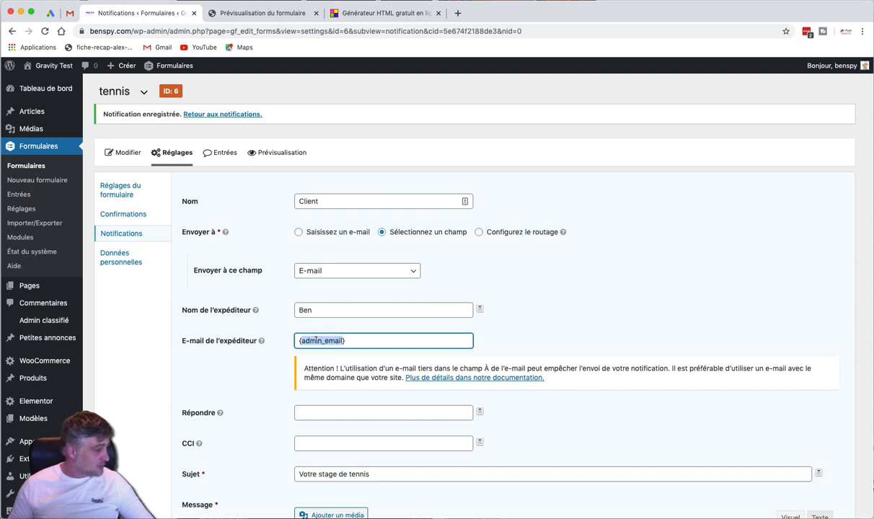
pyautogui.write('info')
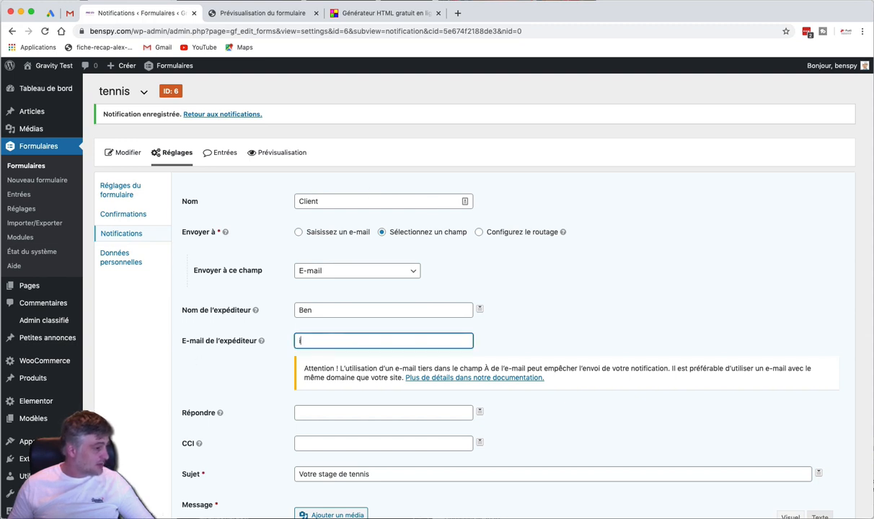
pyautogui.press('BackSpace')
pyautogui.press('BackSpace')
pyautogui.press('BackSpace')
pyautogui.press('BackSpace')
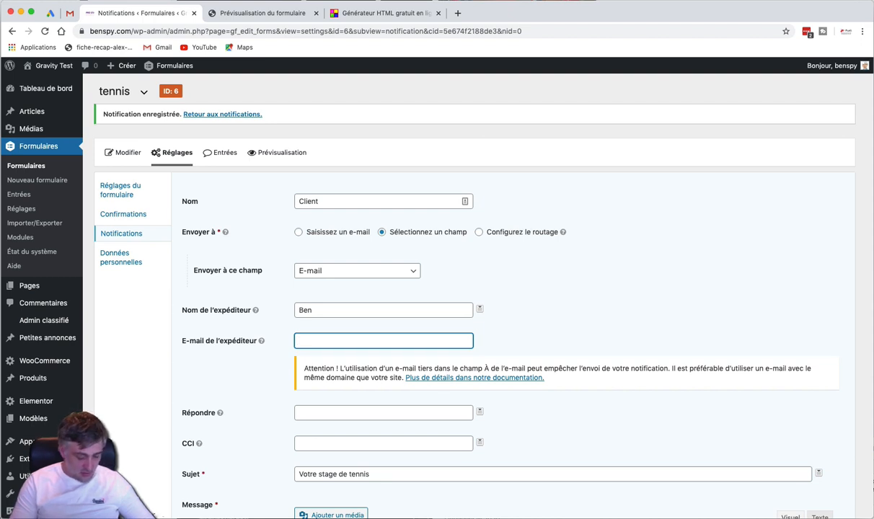
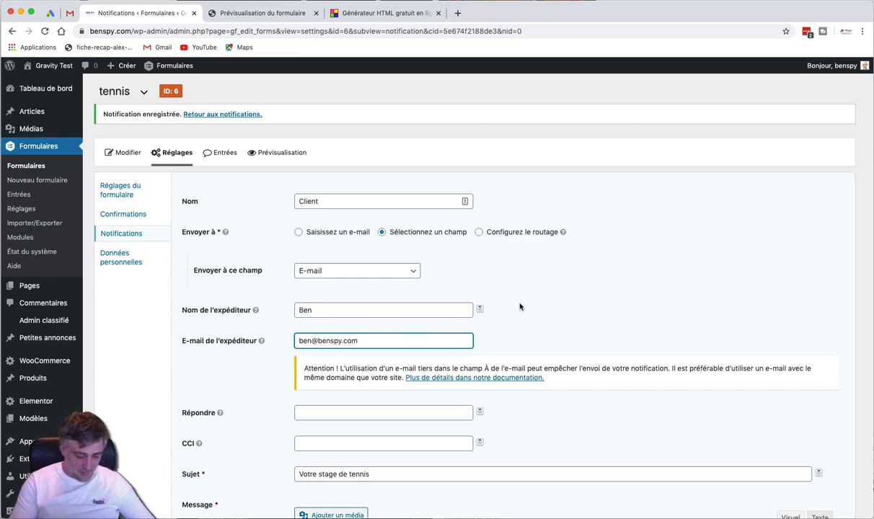
pyautogui.click(529, 310)
# Save the Client notification again with the new sender address
pyautogui.scroll(-10, 528, 310)
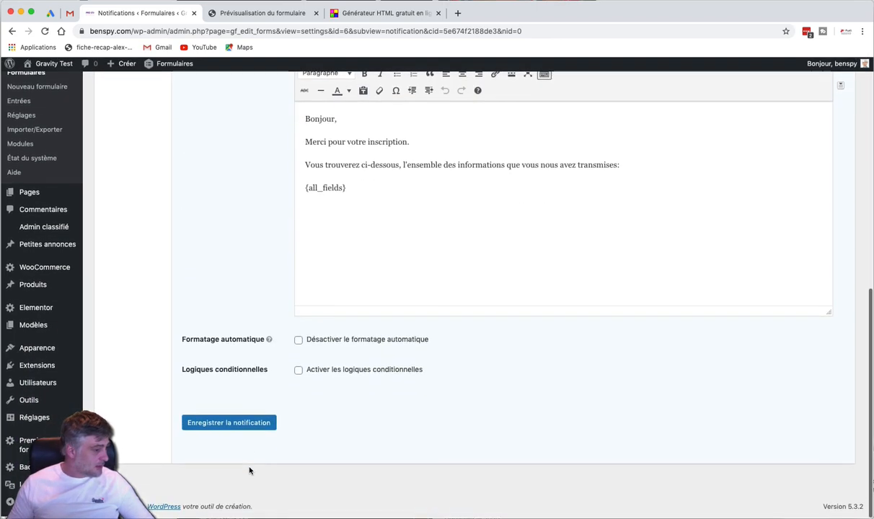
pyautogui.click(251, 427)
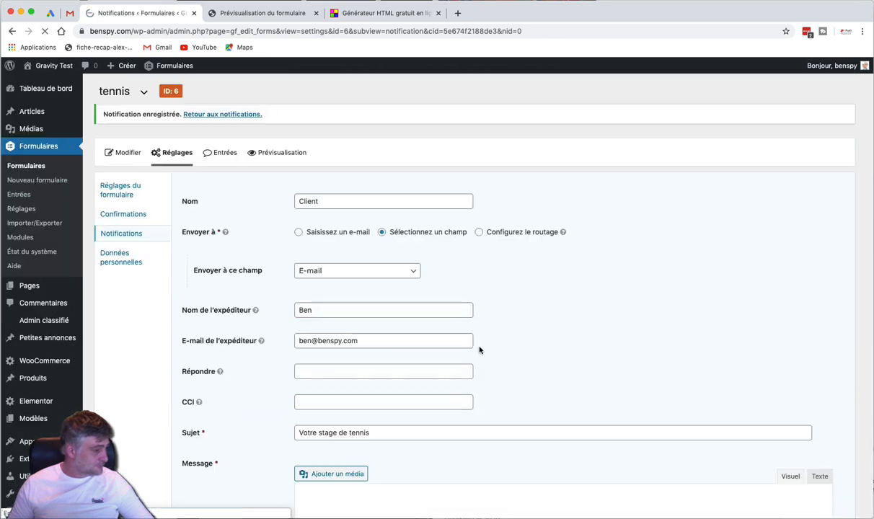
pyautogui.scroll(-3, 479, 349)
pyautogui.scroll(2, 480, 349)
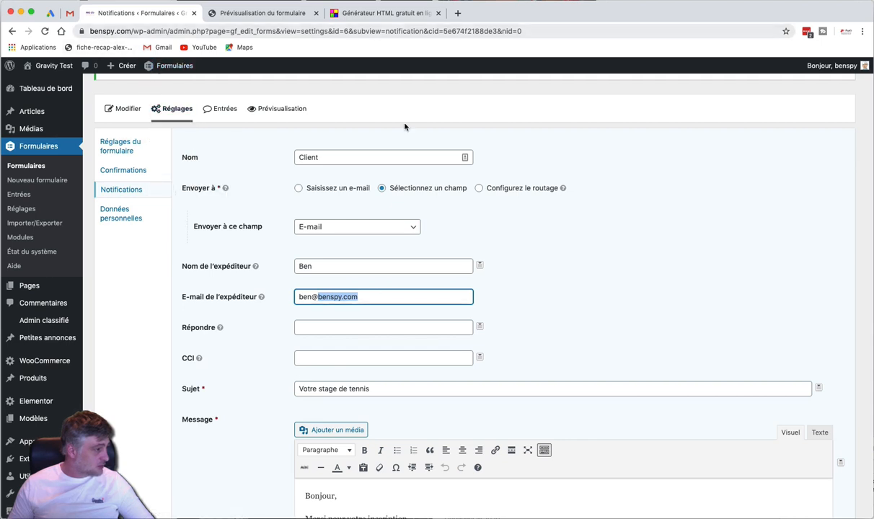
pyautogui.click(635, 210)
pyautogui.scroll(2, 116, 266)
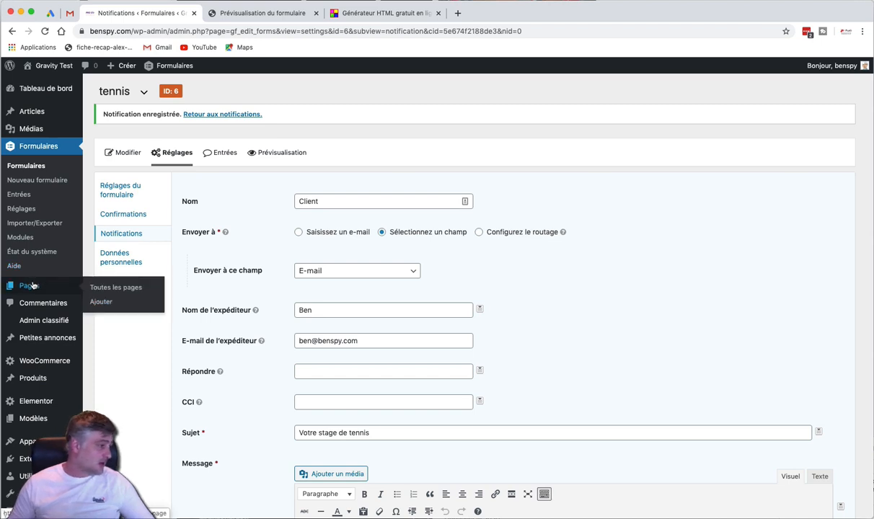
pyautogui.moveTo(34, 373)
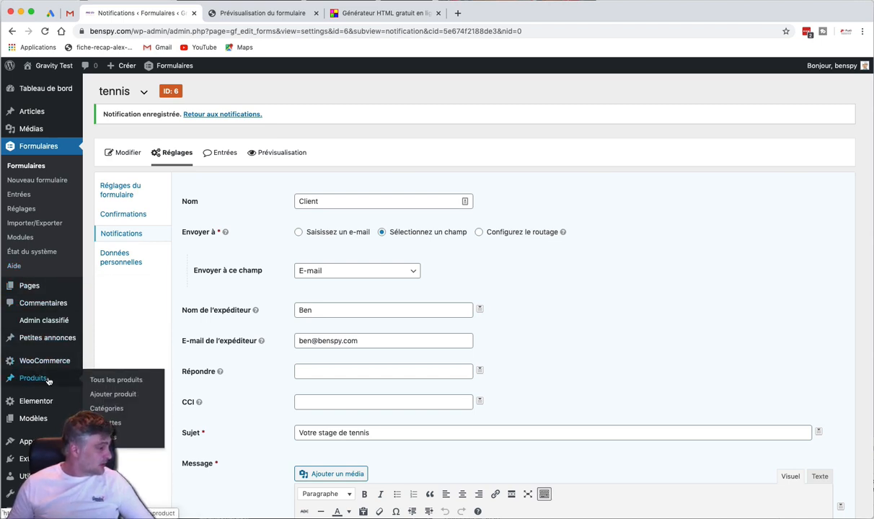
# Open the Stage Tennis-Langues product for editing from the products list
pyautogui.click(104, 383)
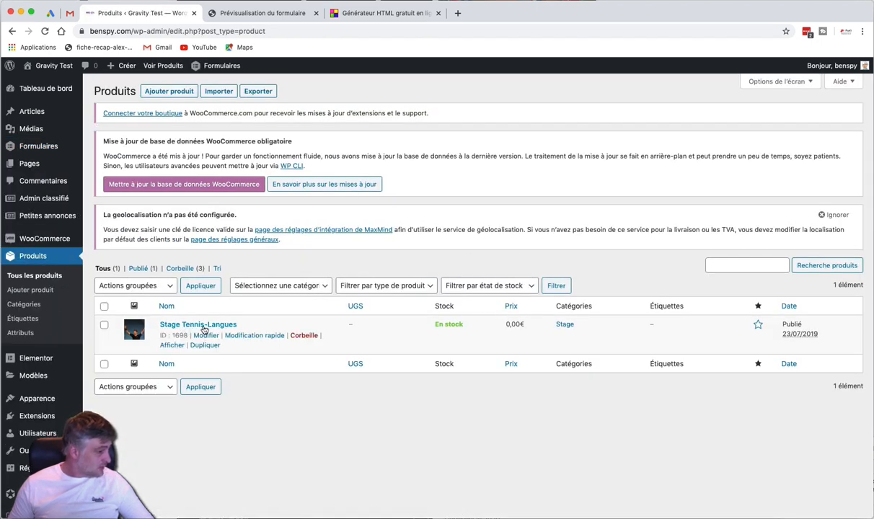
pyautogui.click(207, 336)
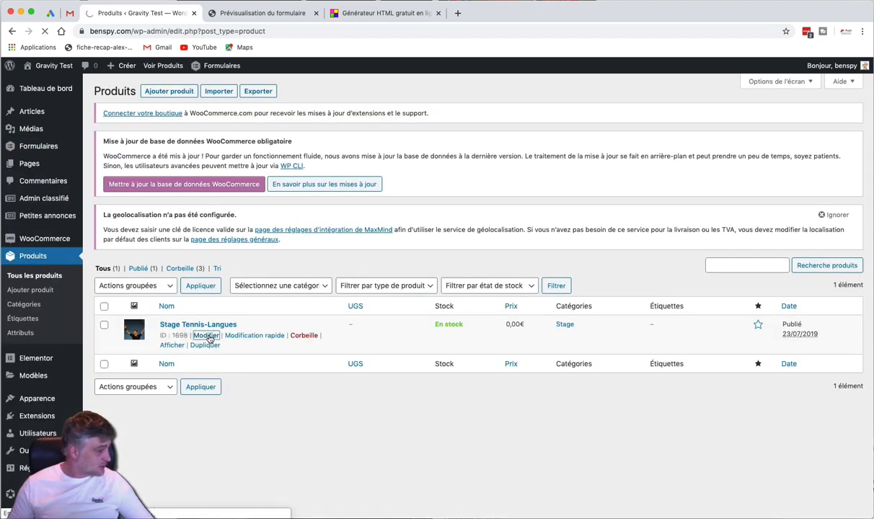
pyautogui.scroll(-5, 394, 275)
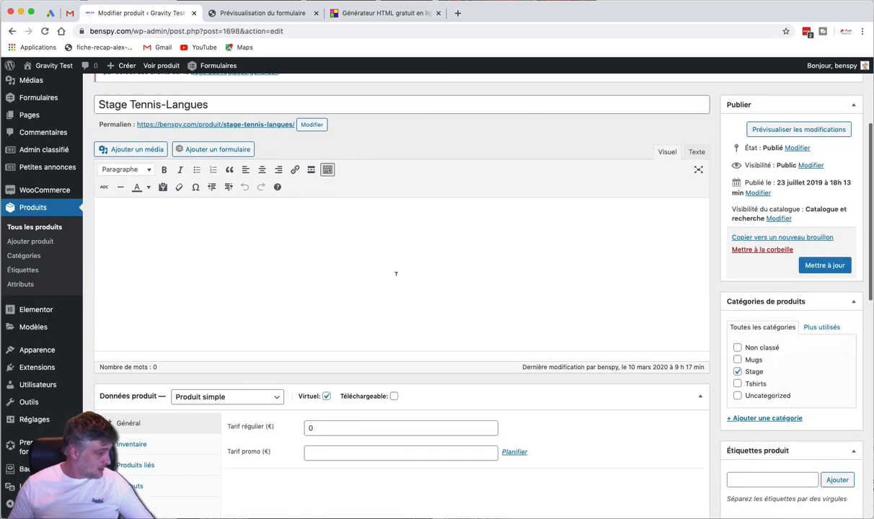
pyautogui.scroll(2, 395, 275)
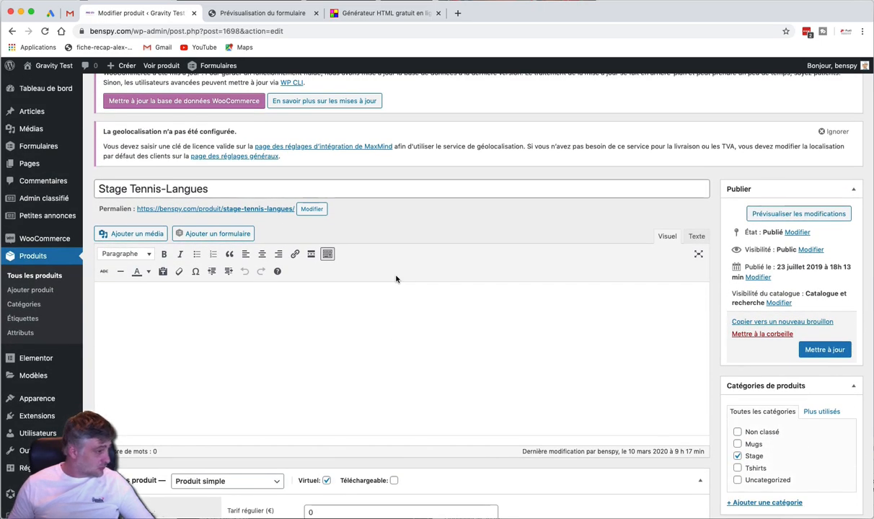
pyautogui.scroll(-1, 395, 272)
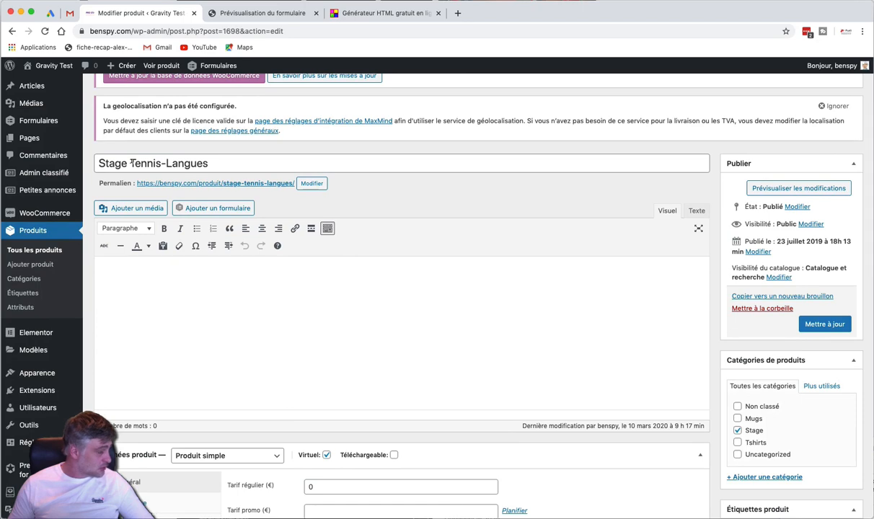
pyautogui.scroll(-4, 607, 248)
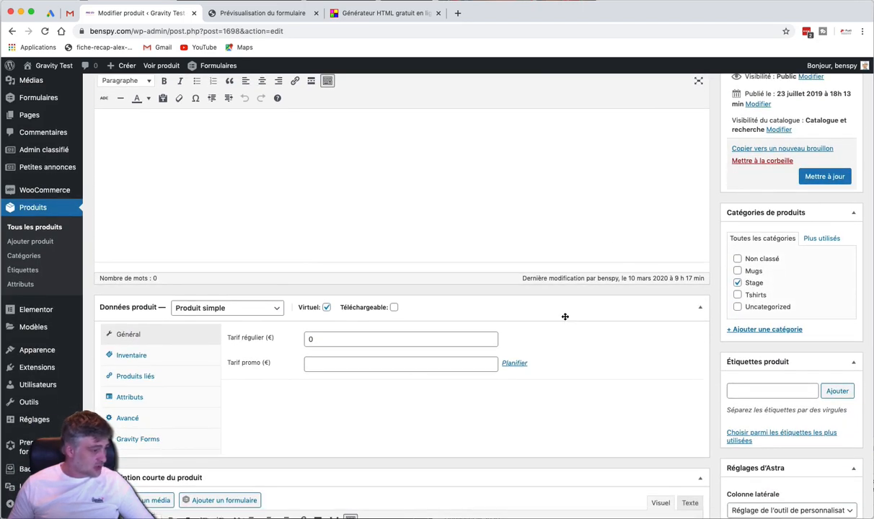
pyautogui.scroll(-10, 564, 316)
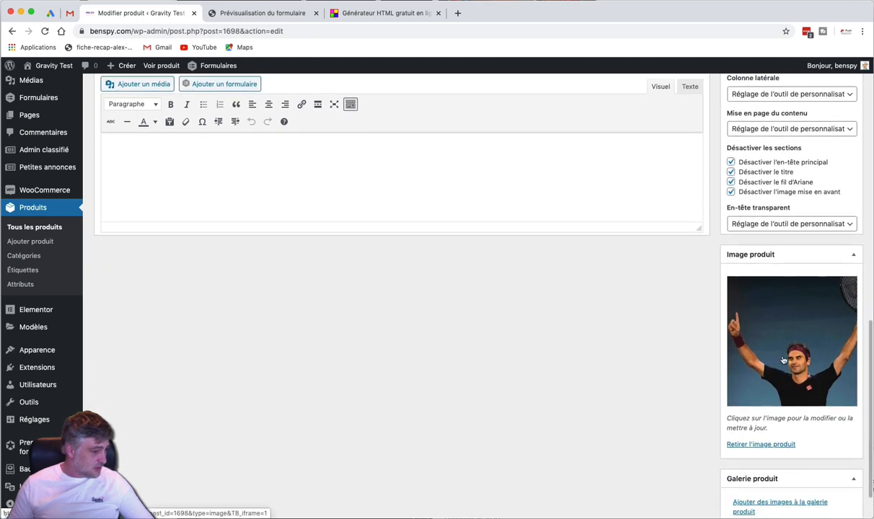
pyautogui.scroll(2, 470, 351)
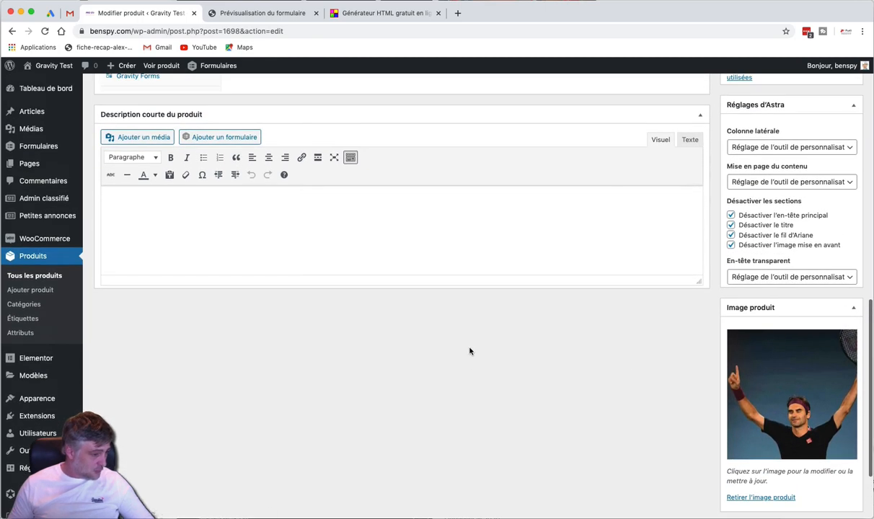
pyautogui.scroll(5, 470, 351)
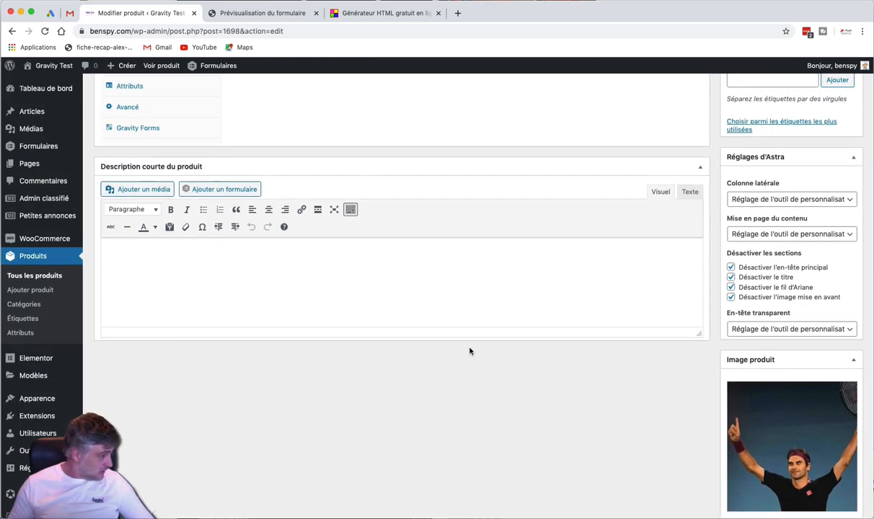
pyautogui.scroll(4, 469, 345)
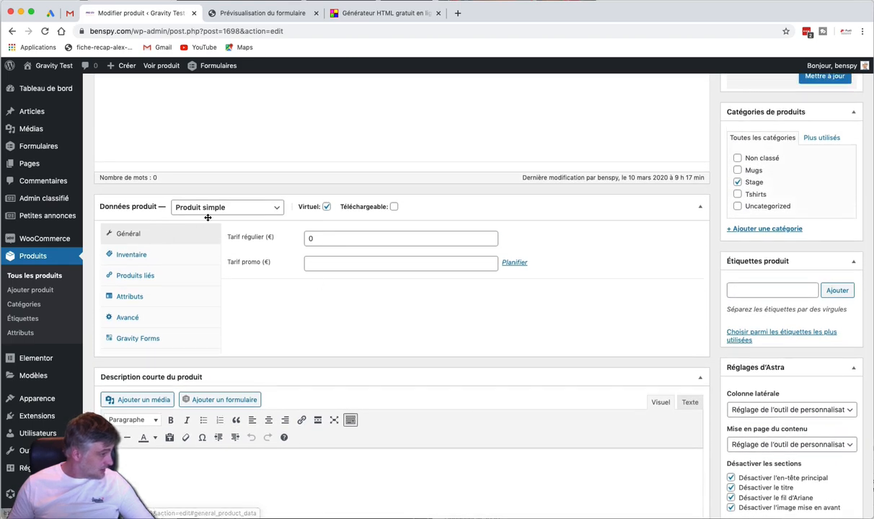
# Check the product's regular price and show its Gravity Forms product data tab
pyautogui.click(312, 238)
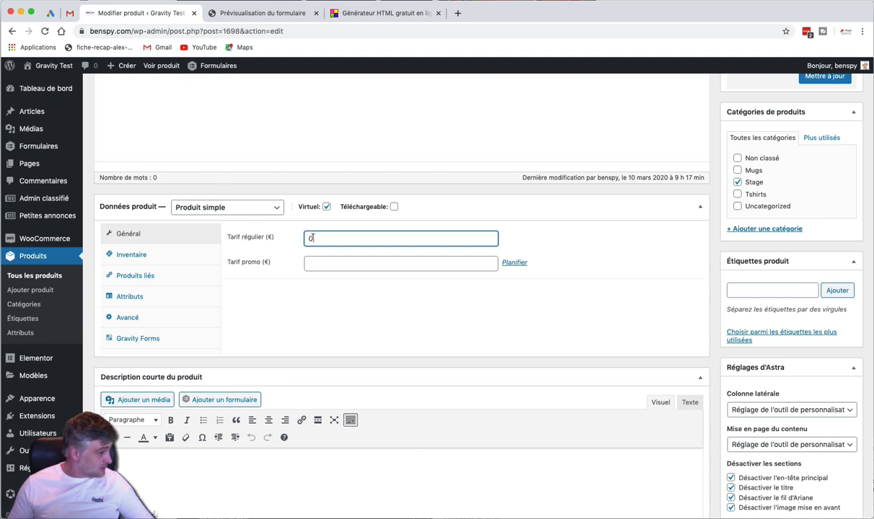
pyautogui.click(351, 297)
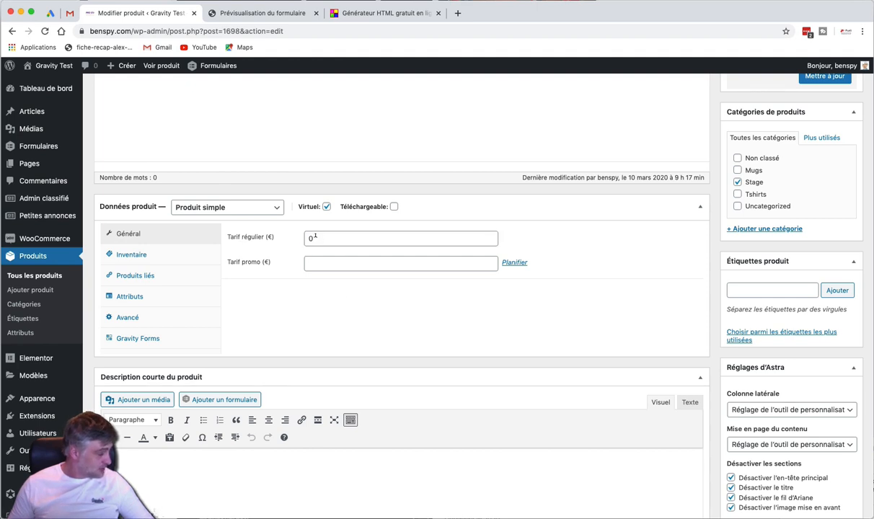
pyautogui.scroll(-1, 245, 313)
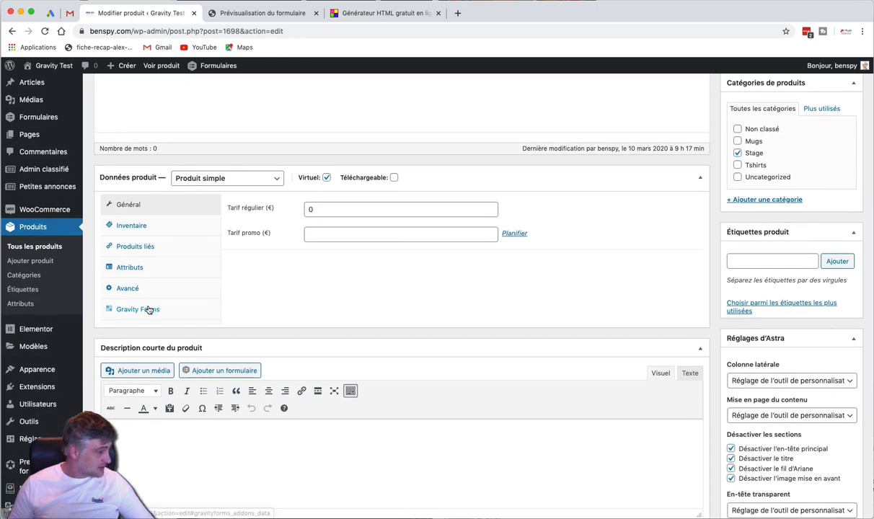
pyautogui.click(148, 309)
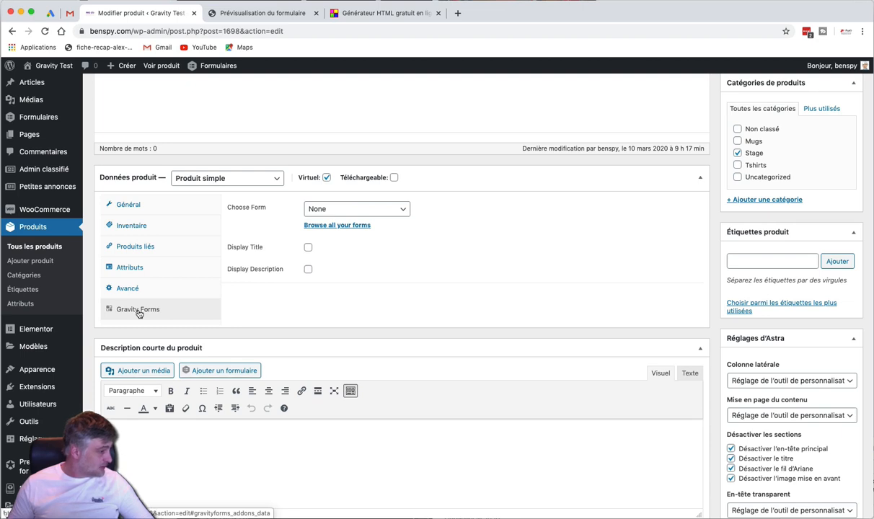
pyautogui.keyDown('super'); pyautogui.click(55, 388); pyautogui.keyUp('super')
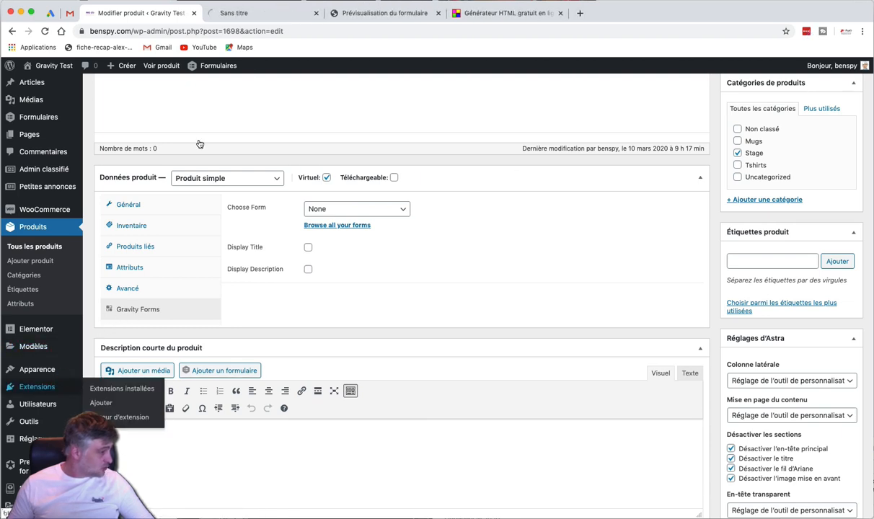
pyautogui.click(263, 13)
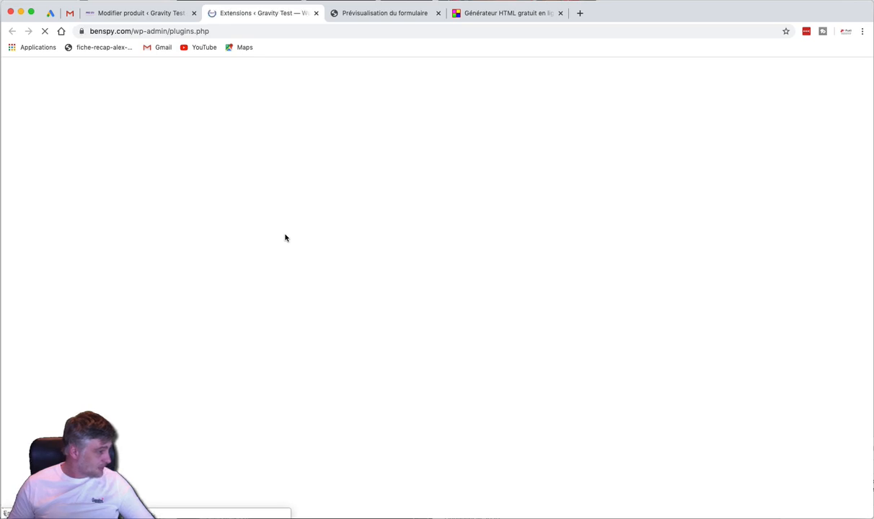
pyautogui.scroll(-15, 285, 237)
pyautogui.scroll(-10, 284, 238)
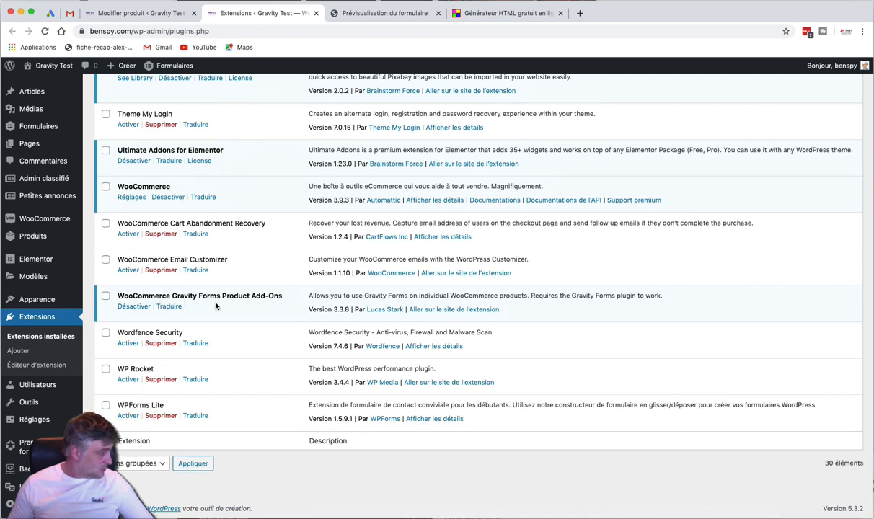
pyautogui.moveTo(281, 296); pyautogui.dragTo(170, 292)
pyautogui.click(144, 15)
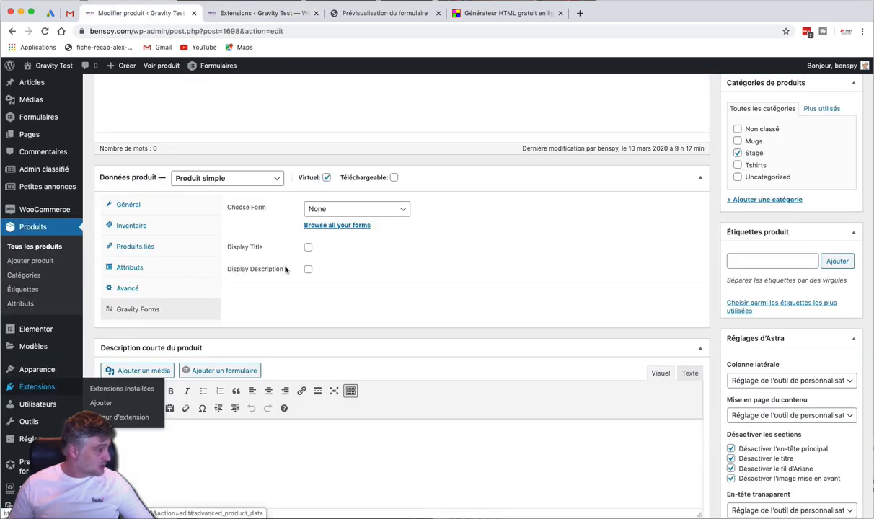
# Attach the tennis form, tick Disable Anchors and Remove WooCommerce Price
pyautogui.click(362, 209)
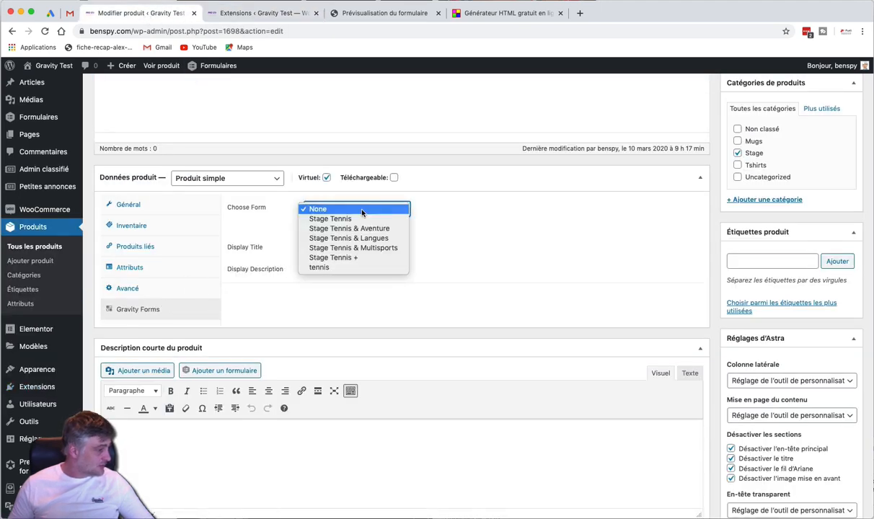
pyautogui.click(353, 267)
pyautogui.click(675, 267)
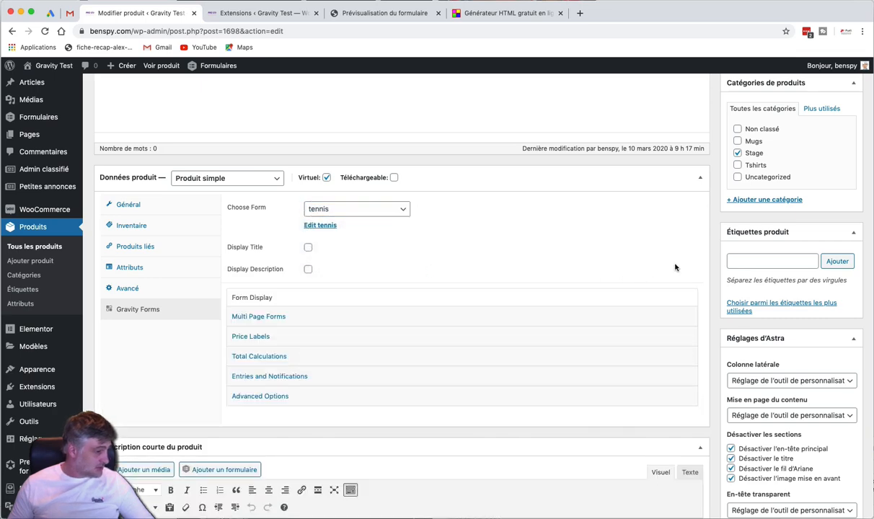
pyautogui.click(272, 316)
pyautogui.scroll(-3, 382, 285)
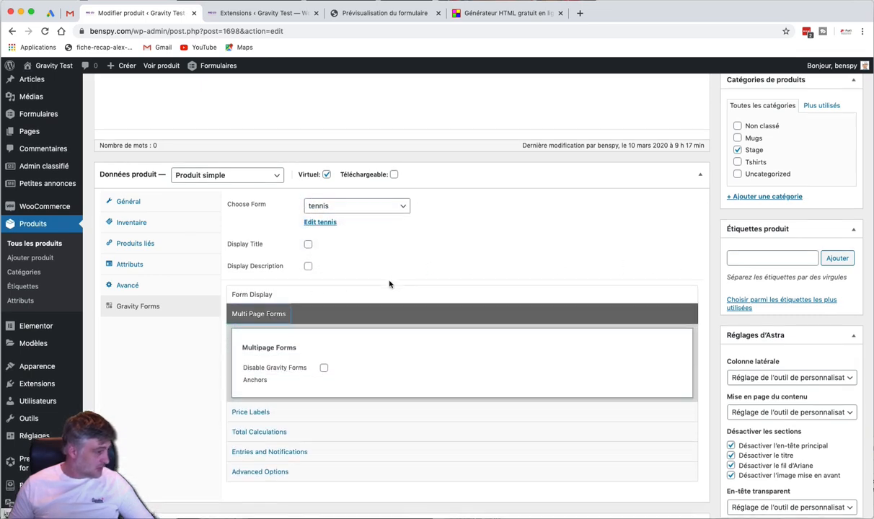
pyautogui.click(323, 280)
pyautogui.scroll(-2, 326, 285)
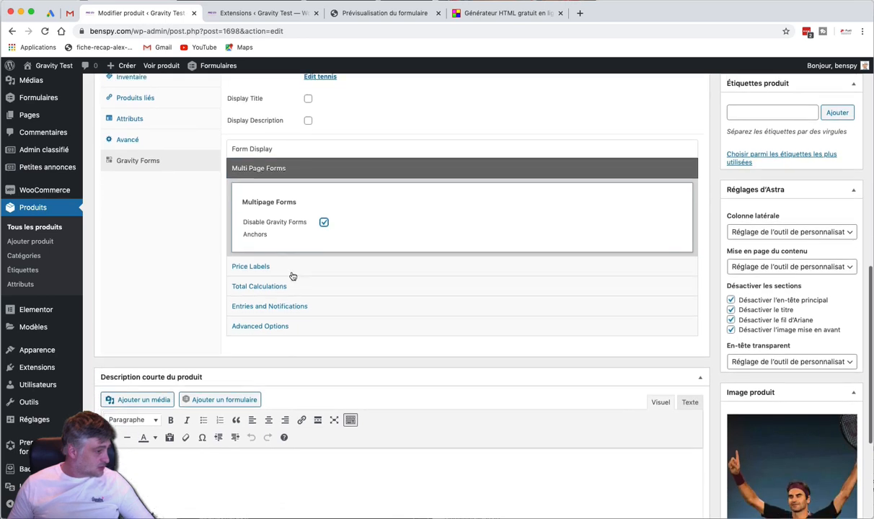
pyautogui.click(293, 268)
pyautogui.scroll(-3, 326, 269)
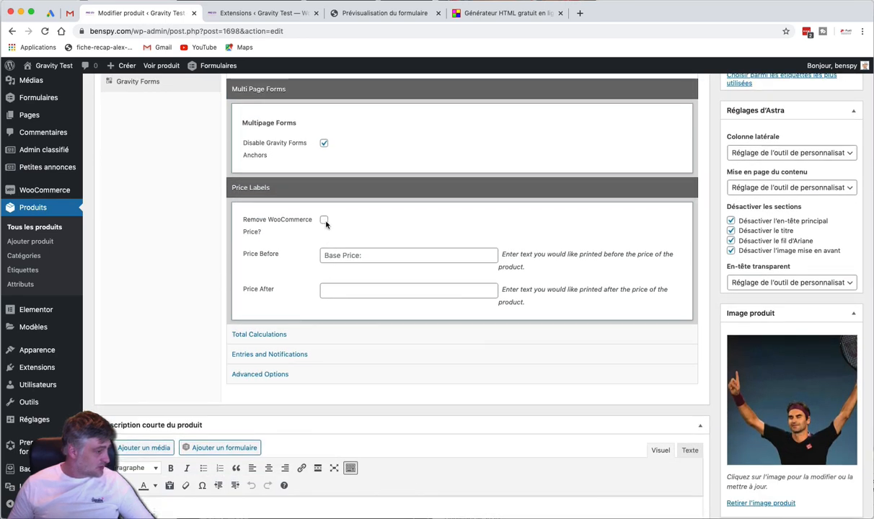
pyautogui.click(323, 219)
# Disable total calculations, subtotal, options label and total label, then update the product
pyautogui.scroll(-2, 331, 260)
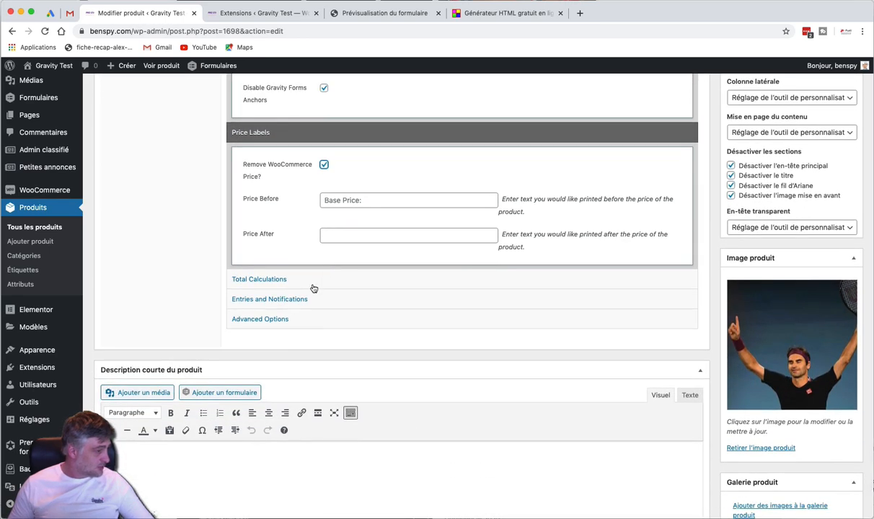
pyautogui.click(312, 287)
pyautogui.scroll(-2, 342, 268)
pyautogui.click(324, 271)
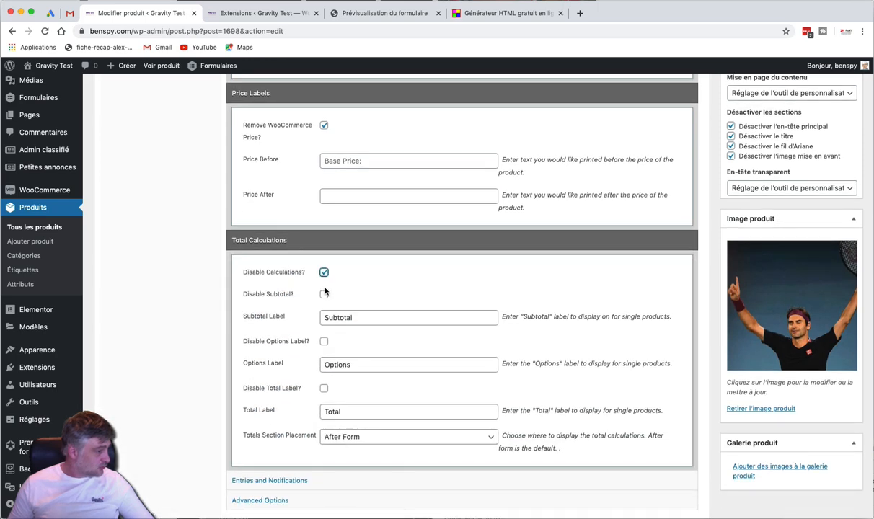
pyautogui.click(323, 294)
pyautogui.scroll(-4, 324, 297)
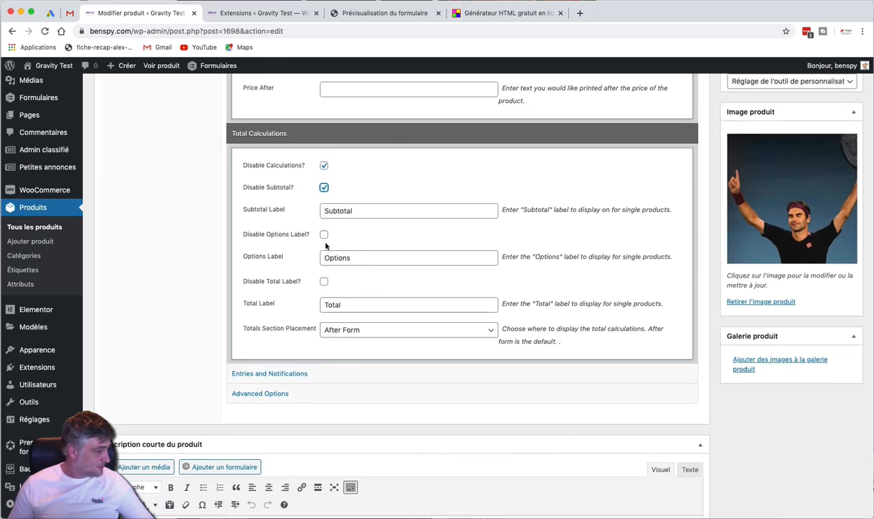
pyautogui.click(324, 235)
pyautogui.click(323, 281)
pyautogui.scroll(-2, 322, 283)
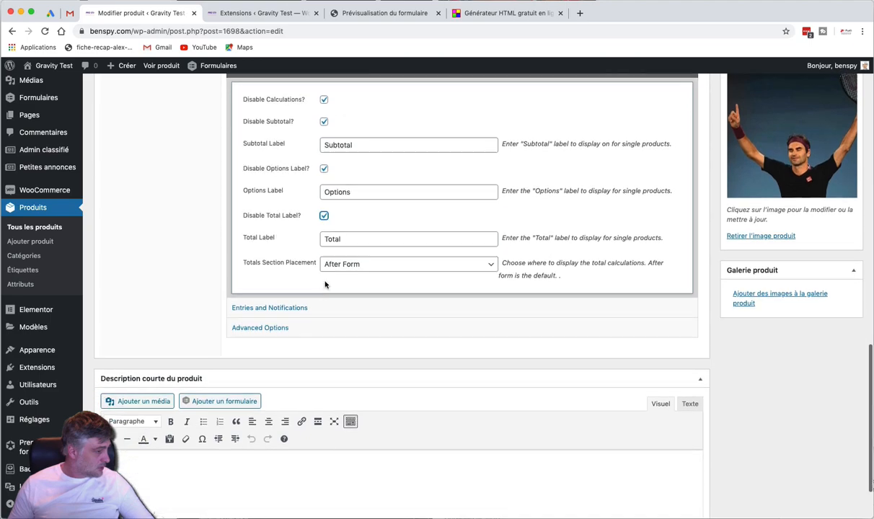
pyautogui.click(314, 307)
pyautogui.scroll(-6, 351, 296)
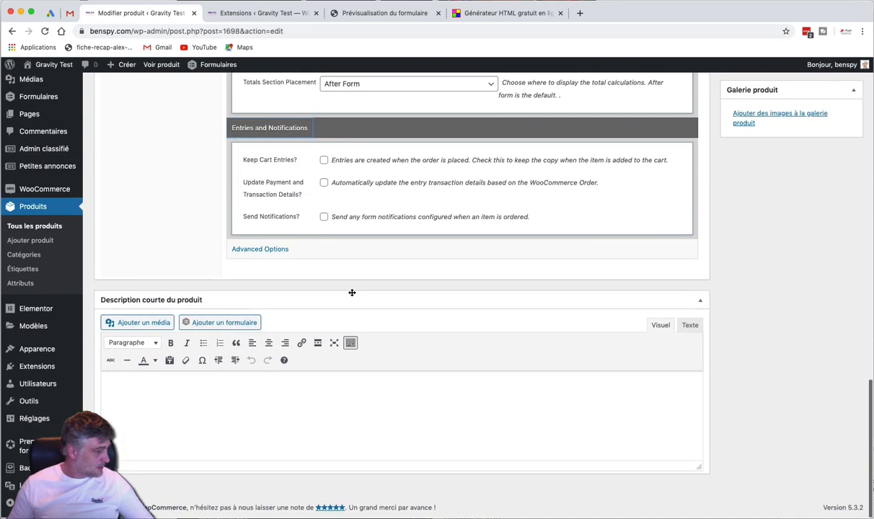
pyautogui.scroll(15, 352, 294)
pyautogui.scroll(20, 351, 295)
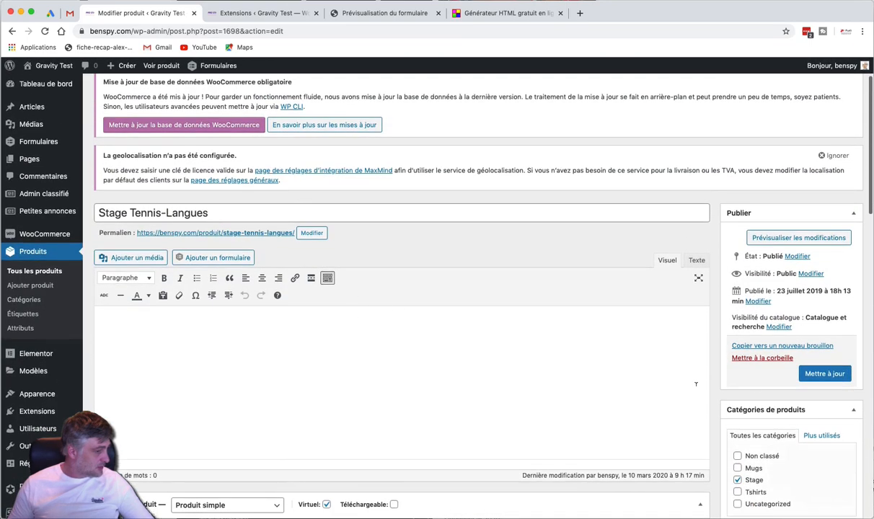
pyautogui.click(836, 376)
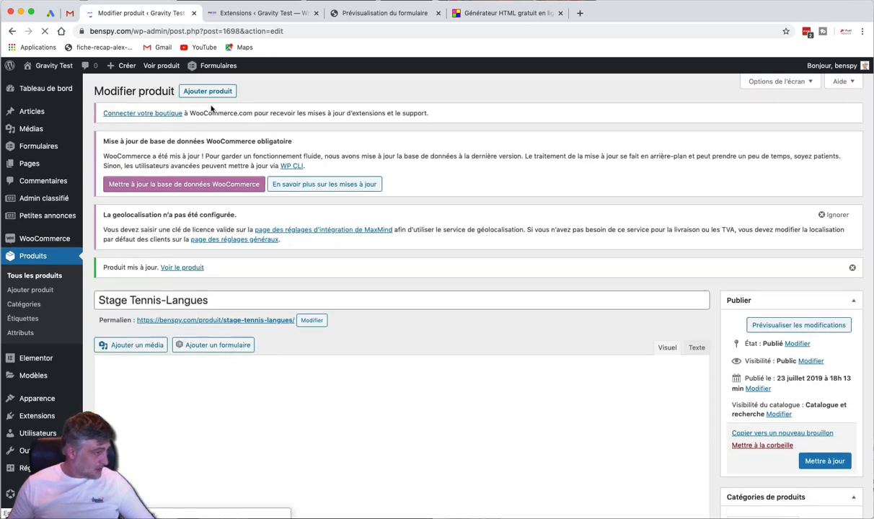
# Open the live Stage Tennis-Langues page and check the week dropdown, keeping S1 selected
pyautogui.keyDown('super'); pyautogui.click(158, 64); pyautogui.keyUp('super')
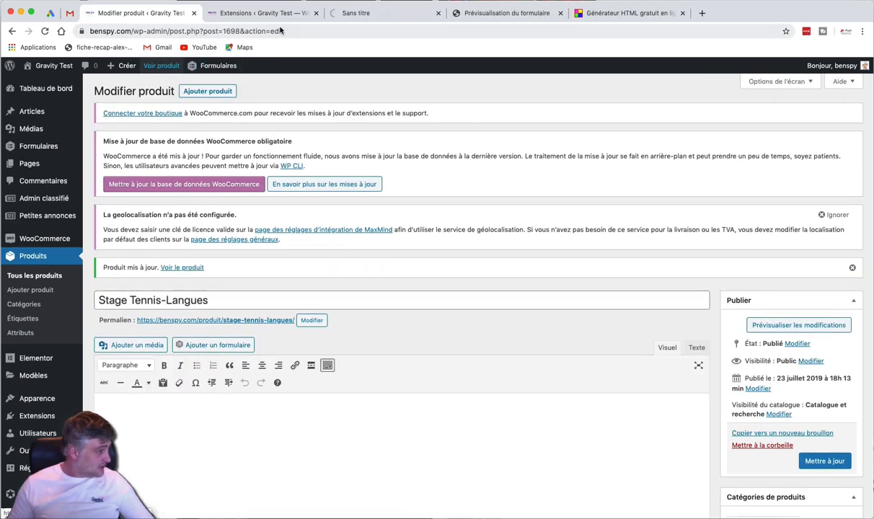
pyautogui.moveTo(341, 14); pyautogui.dragTo(253, 14)
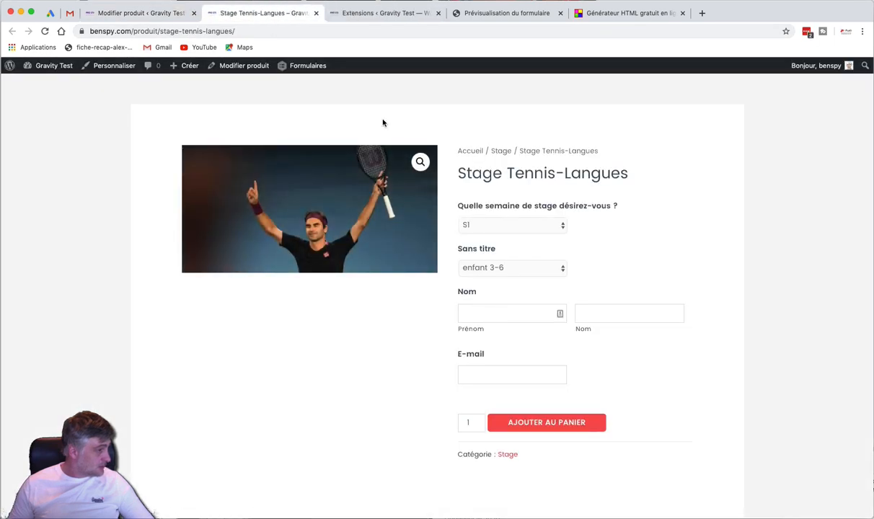
pyautogui.scroll(-2, 497, 190)
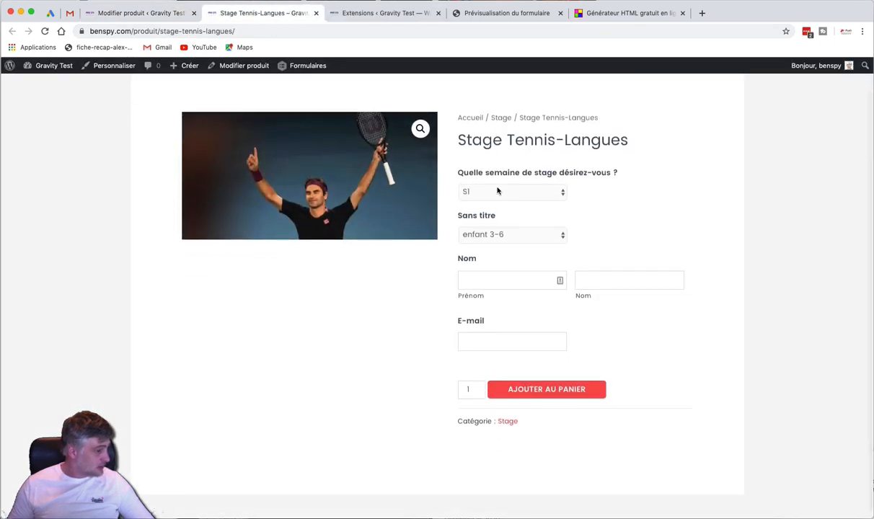
pyautogui.click(498, 190)
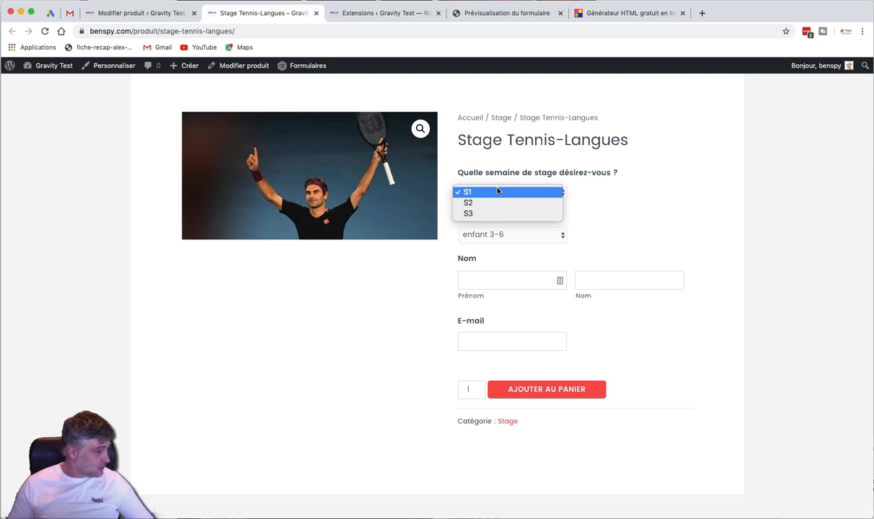
pyautogui.click(497, 191)
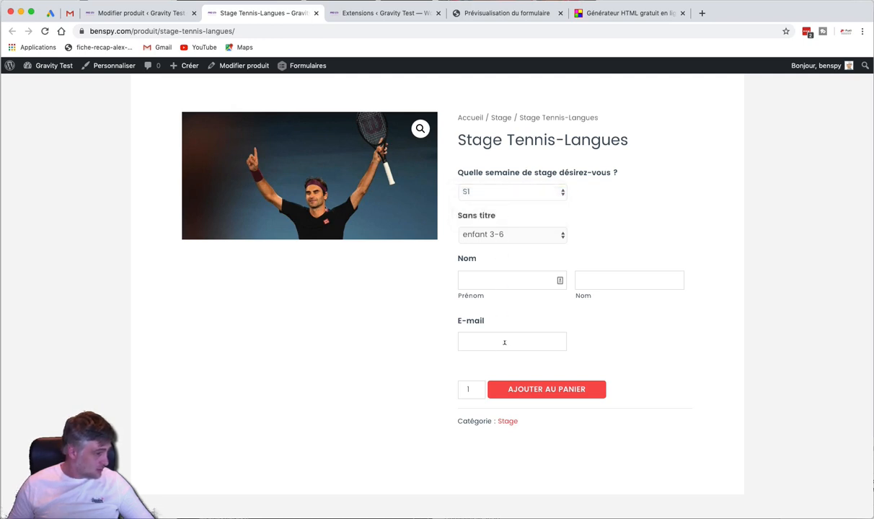
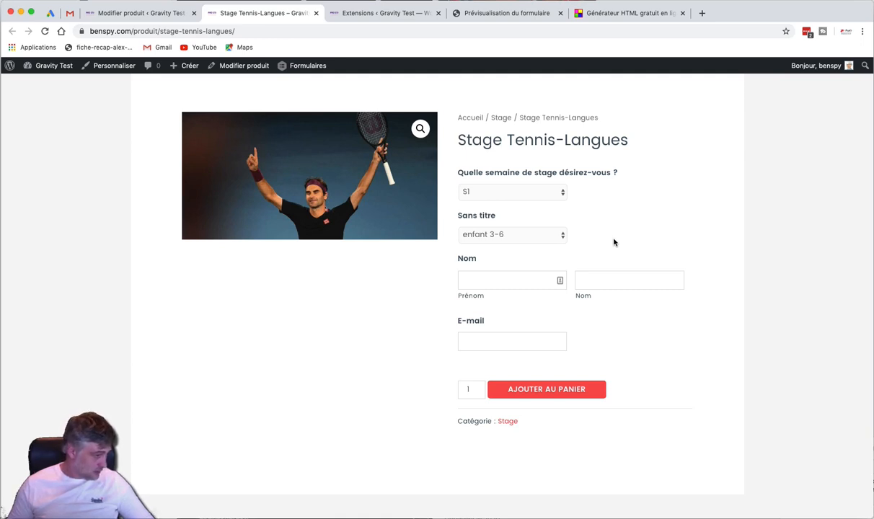
# Open the tennis form from the Formulaires list in the Gravity Forms editor
pyautogui.click(139, 13)
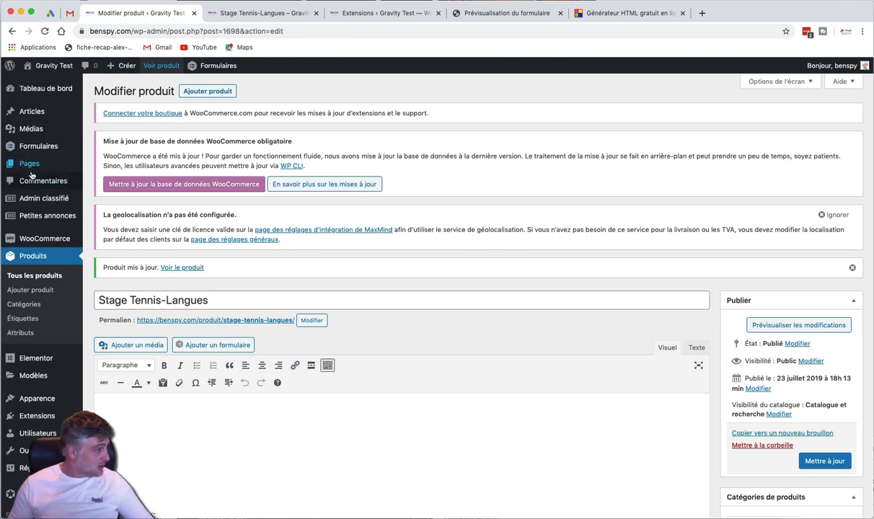
pyautogui.click(92, 153)
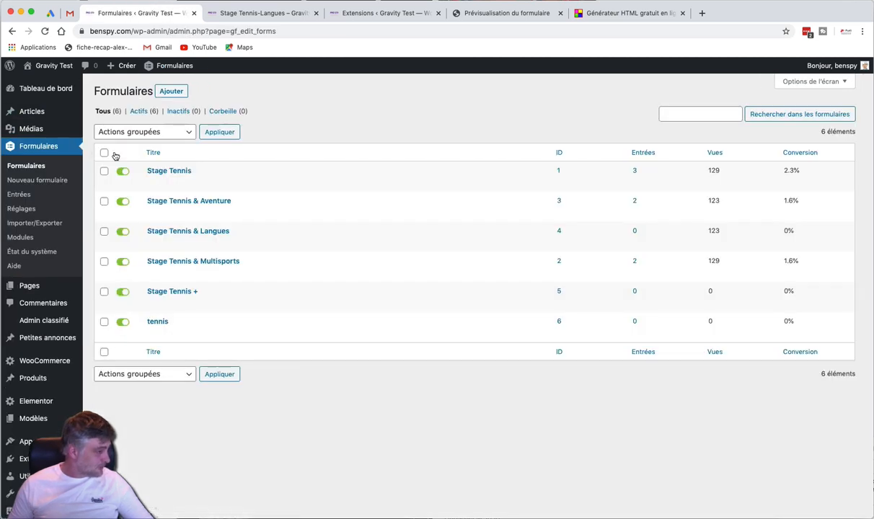
pyautogui.moveTo(139, 310)
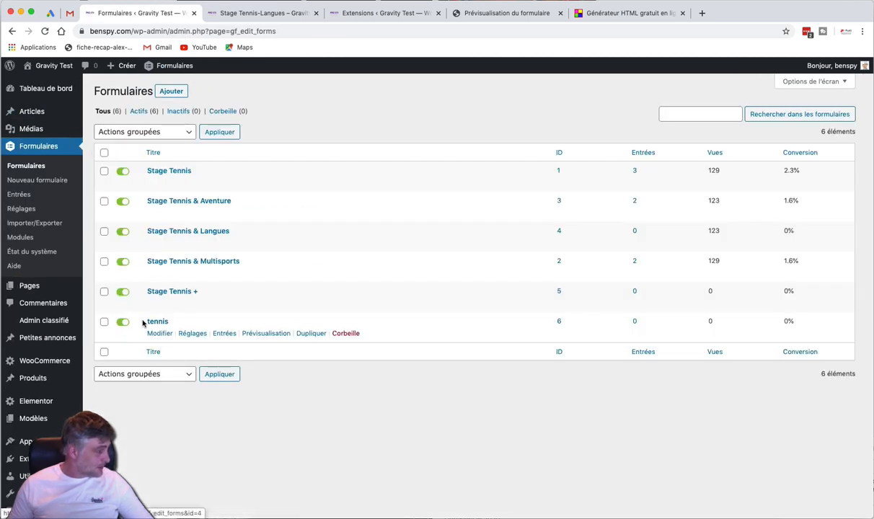
pyautogui.click(159, 333)
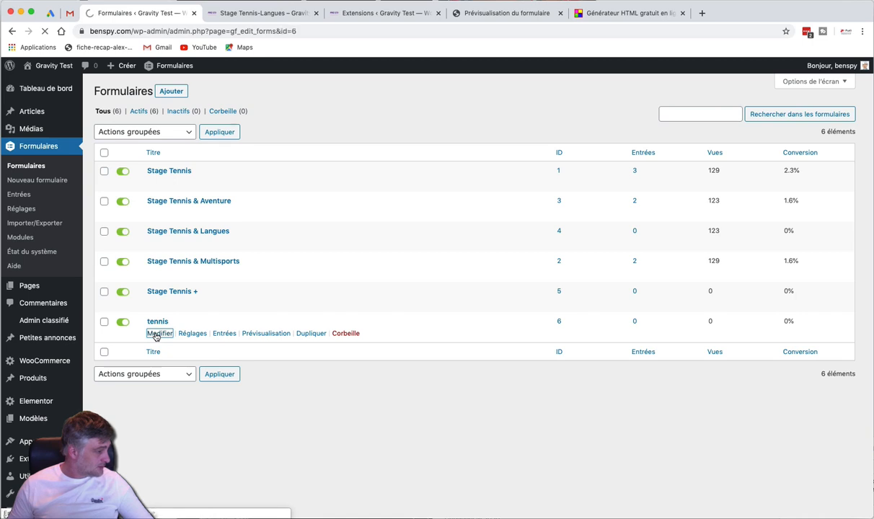
# Inspect the settings of the two Sans titre dropdown fields
pyautogui.scroll(-1, 333, 281)
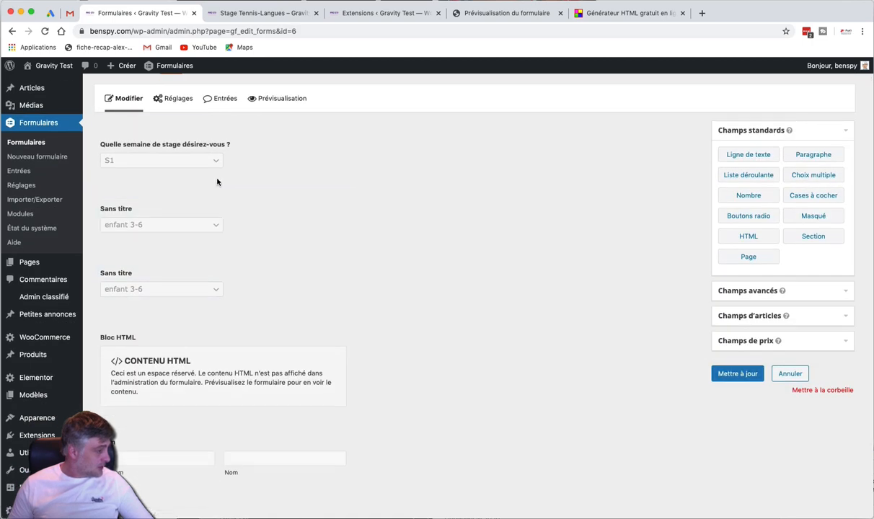
pyautogui.click(267, 223)
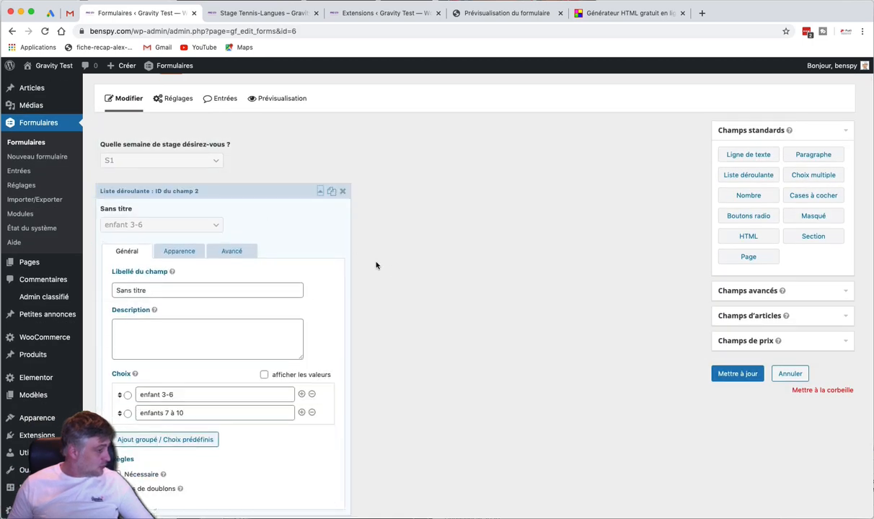
pyautogui.scroll(-5, 375, 259)
pyautogui.scroll(-3, 391, 271)
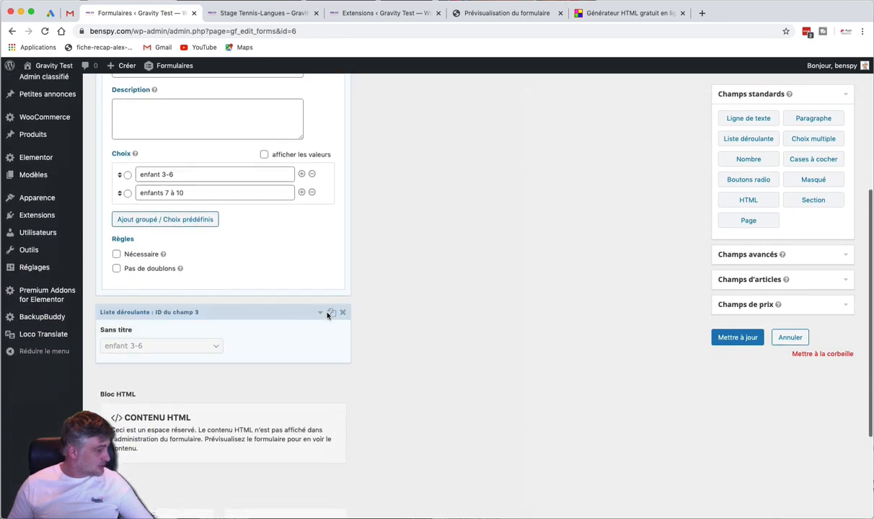
pyautogui.click(287, 318)
pyautogui.scroll(10, 411, 321)
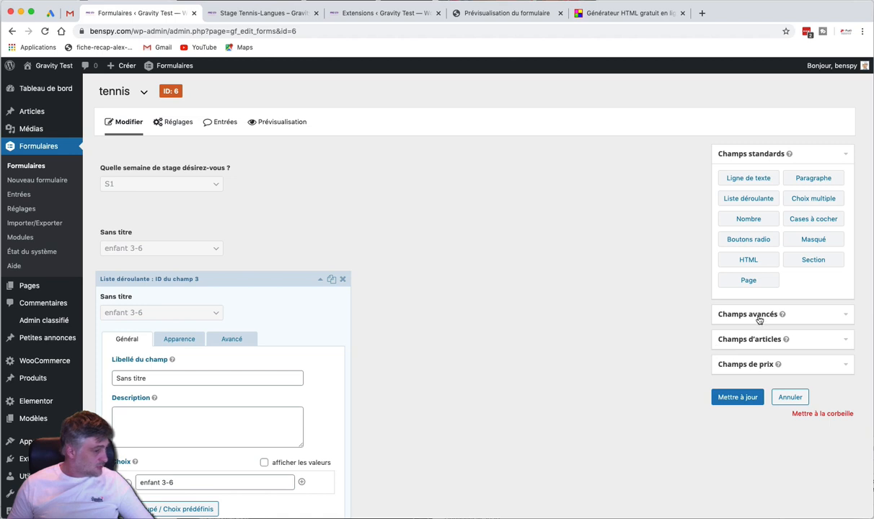
# Expand the field panels to reveal the Champs de prix pricing field types
pyautogui.click(721, 315)
pyautogui.click(738, 341)
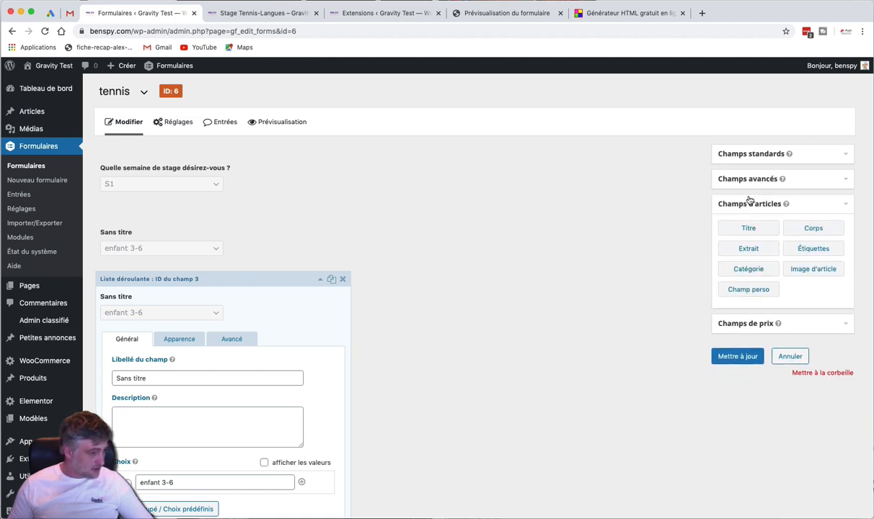
pyautogui.click(730, 324)
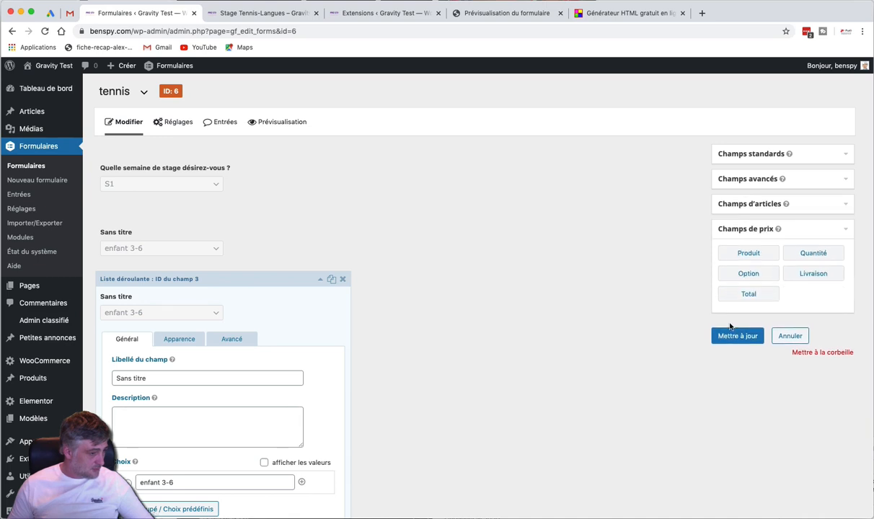
# Add a Produit field below the week question and set its type to Liste déroulante
pyautogui.moveTo(746, 255); pyautogui.dragTo(174, 229)
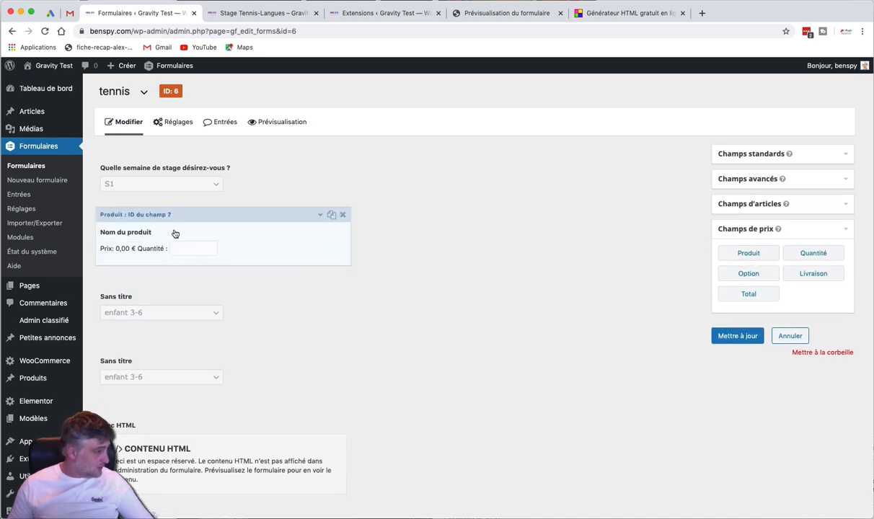
pyautogui.click(260, 234)
pyautogui.scroll(-2, 259, 233)
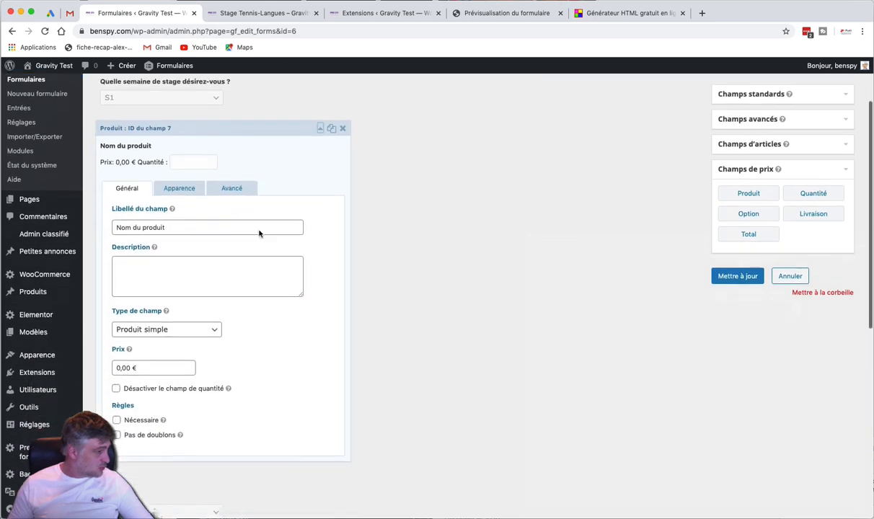
pyautogui.click(164, 329)
pyautogui.click(148, 336)
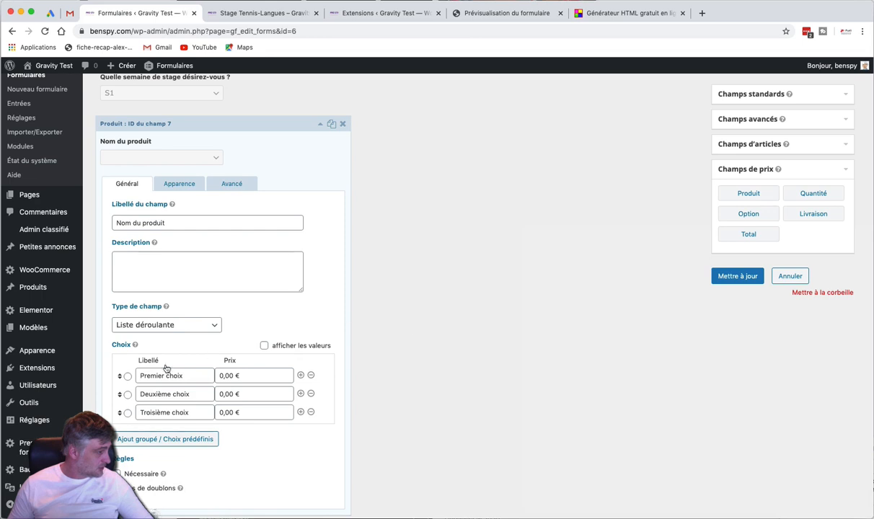
# Enter the product choices 3-6 ans at 100 € and 7-10 at 110 €
pyautogui.tripleClick(160, 369)
pyautogui.write('3')
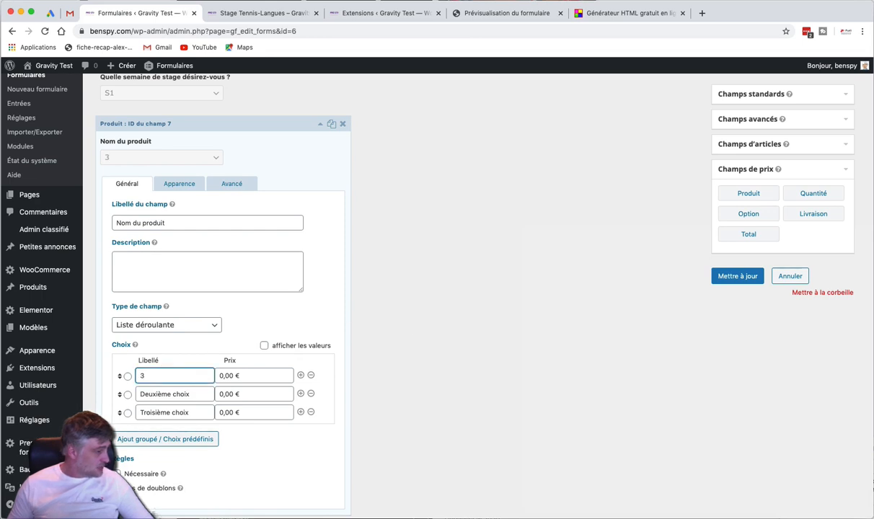
pyautogui.write('-6 ans')
pyautogui.press('Tab')
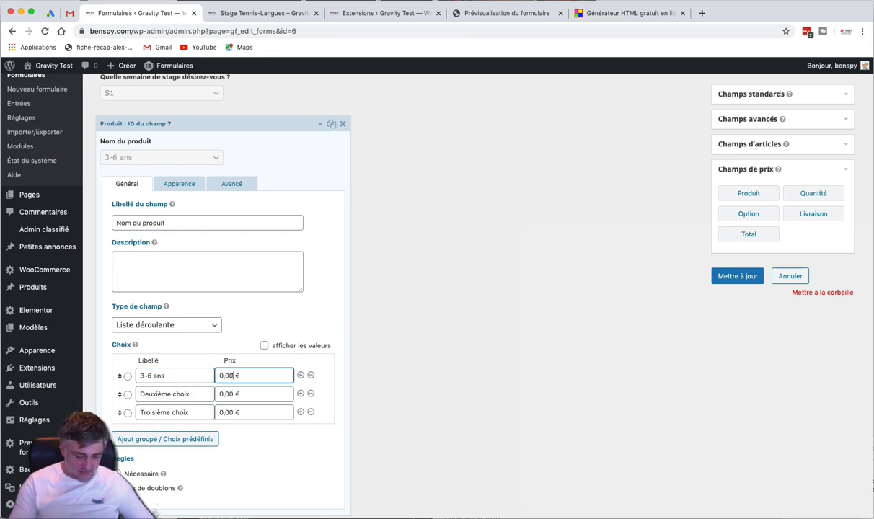
pyautogui.write('100')
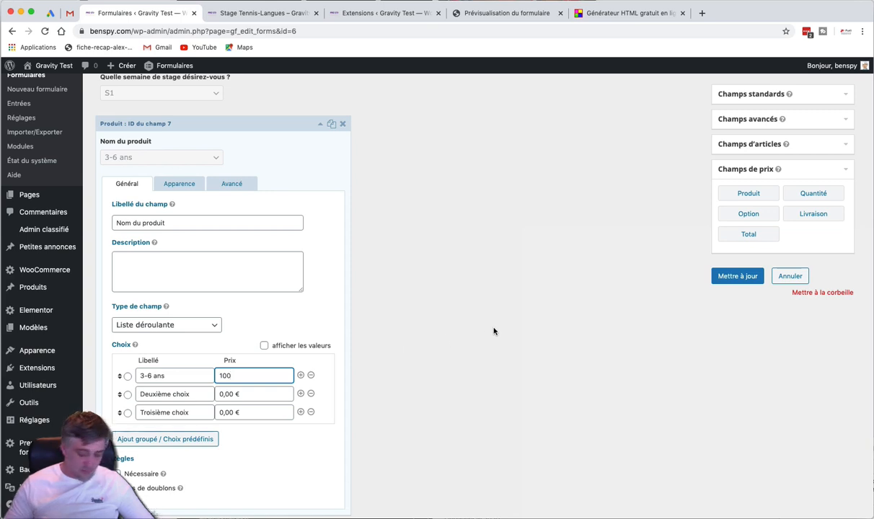
pyautogui.click(494, 329)
pyautogui.tripleClick(175, 391)
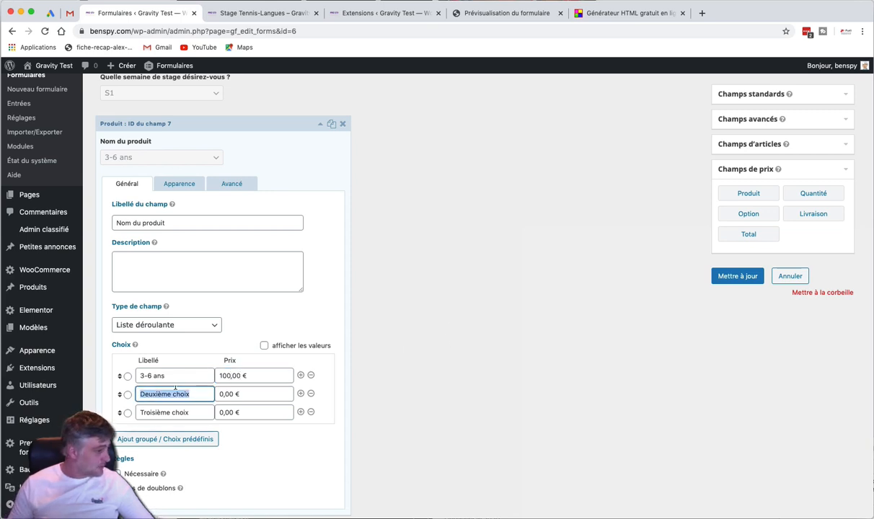
pyautogui.write('7*10')
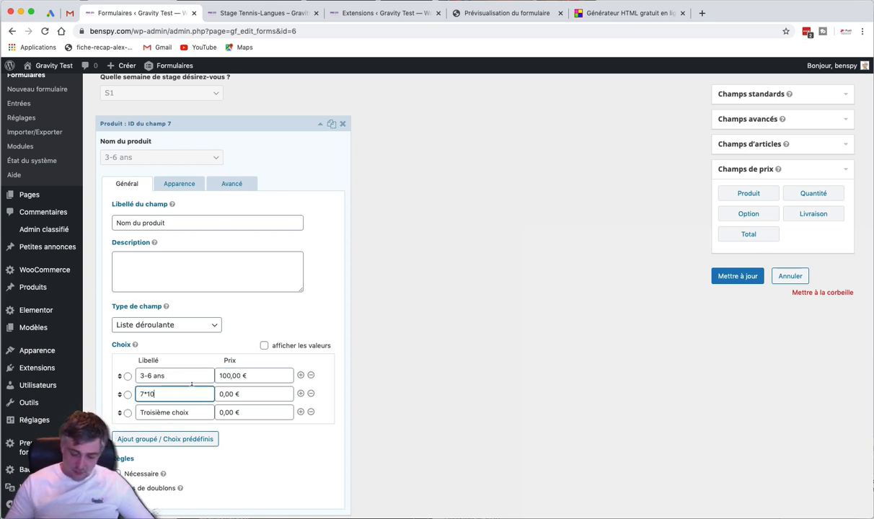
pyautogui.press('BackSpace')
pyautogui.press('BackSpace')
pyautogui.press('BackSpace')
pyautogui.write('-10')
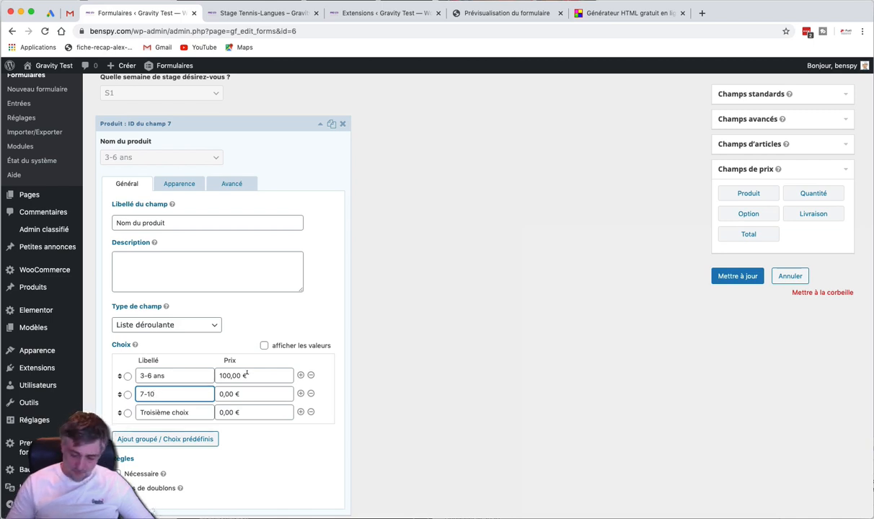
pyautogui.tripleClick(224, 394)
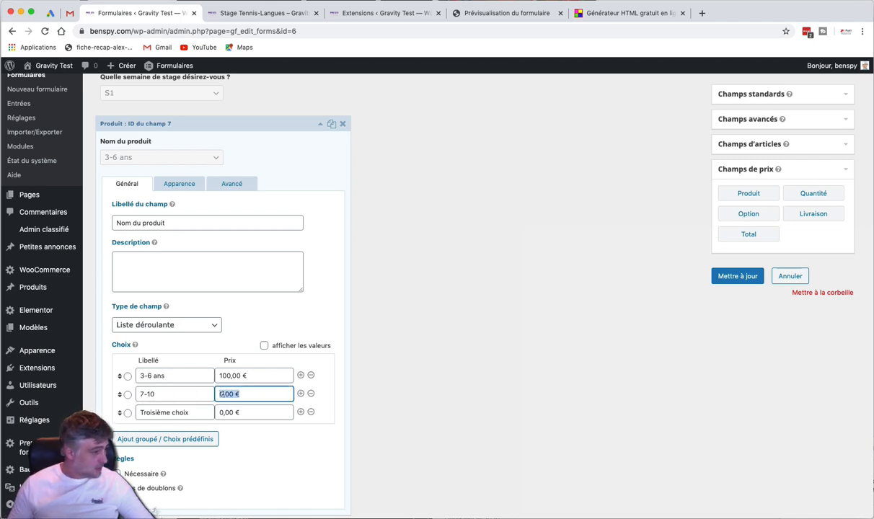
pyautogui.write('110')
pyautogui.click(444, 344)
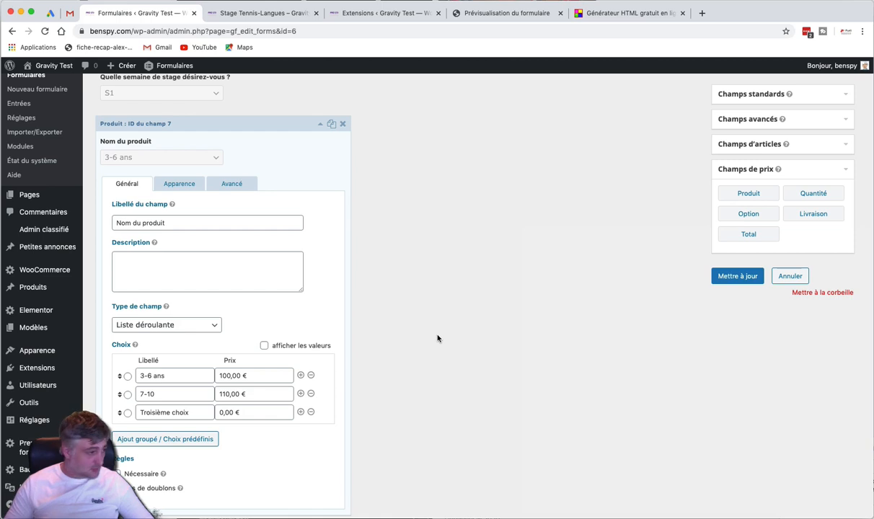
# Enable conditional logic in the product's Avancé settings and save the form
pyautogui.scroll(-1, 437, 338)
pyautogui.scroll(-5, 273, 357)
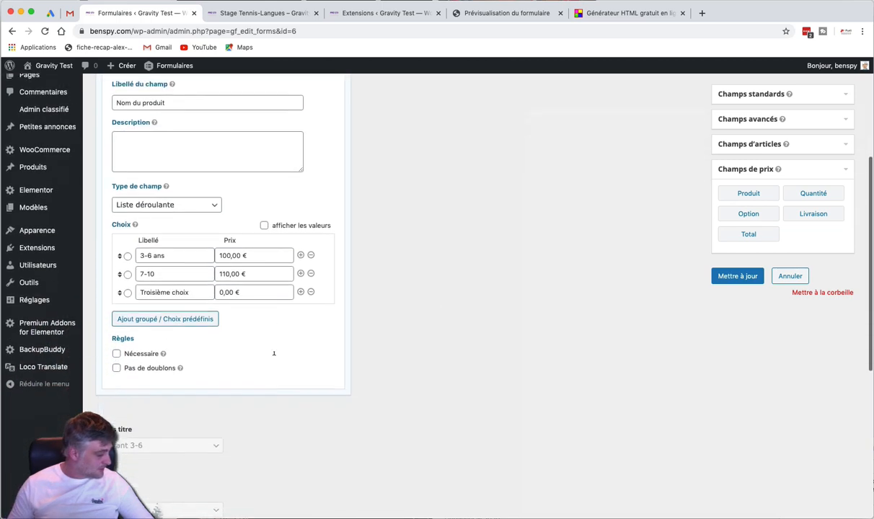
pyautogui.scroll(5, 273, 358)
pyautogui.scroll(2, 274, 358)
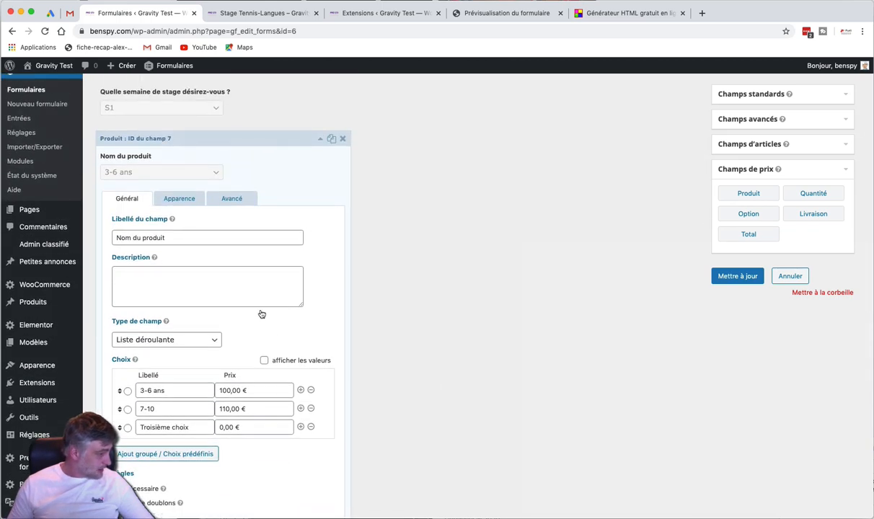
pyautogui.click(237, 201)
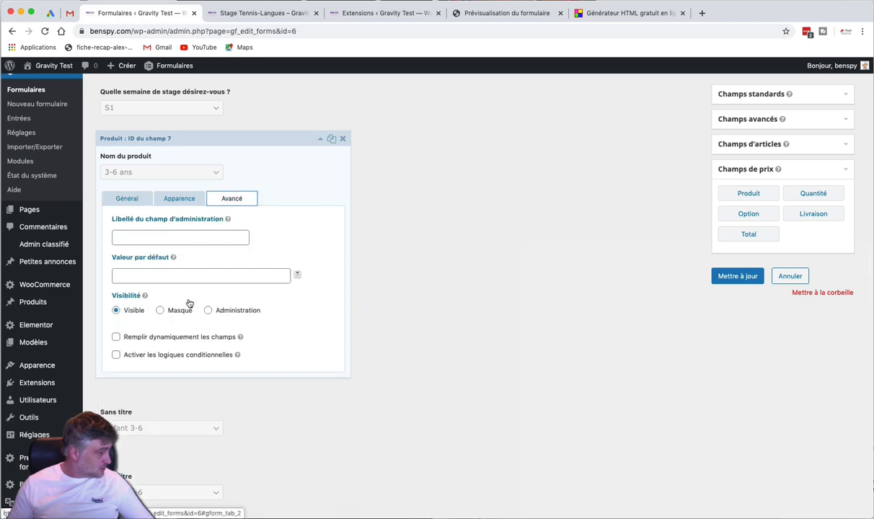
pyautogui.click(148, 355)
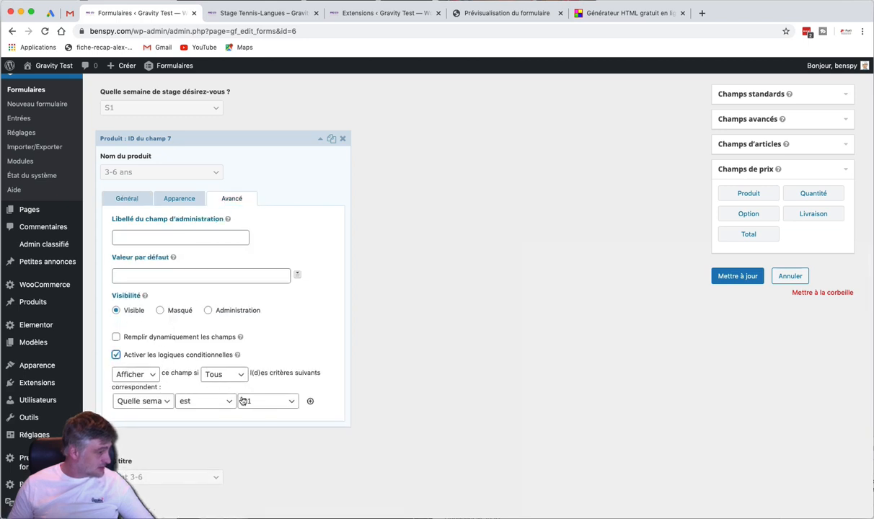
pyautogui.click(726, 277)
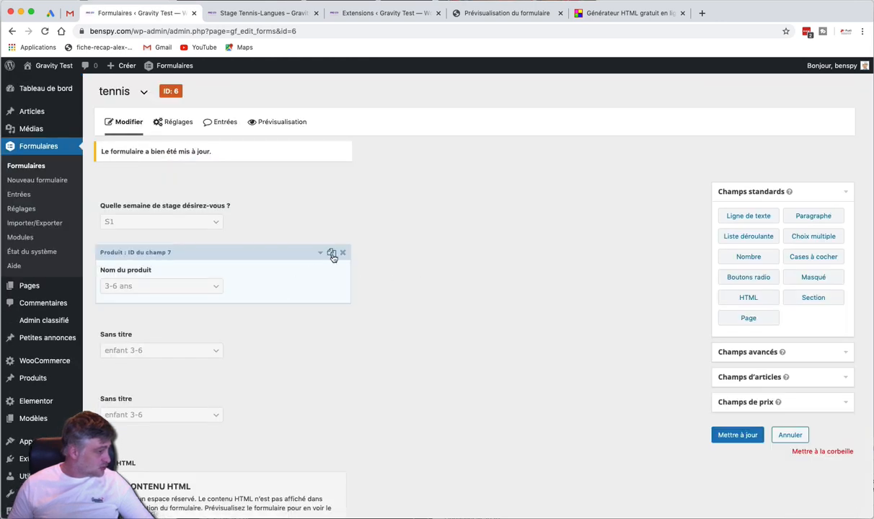
# Duplicate the Nom du produit field and open the copy's choices
pyautogui.click(332, 255)
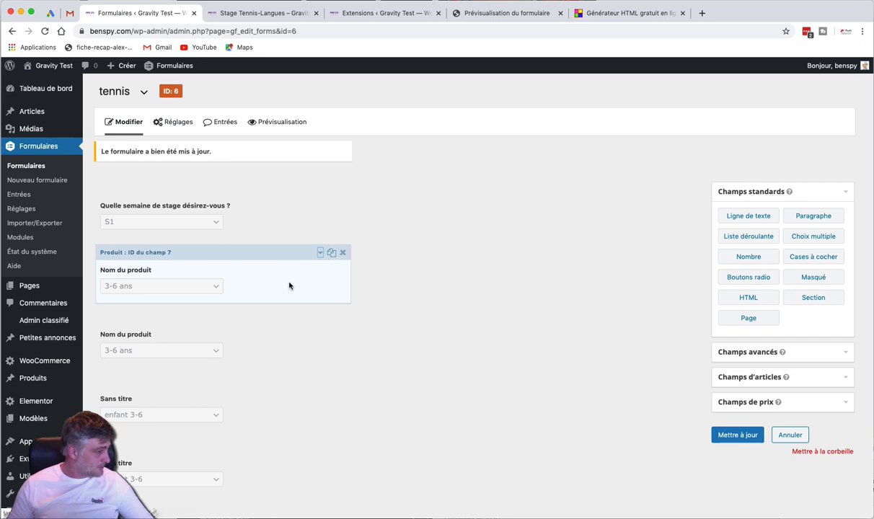
pyautogui.click(248, 353)
pyautogui.scroll(-3, 248, 353)
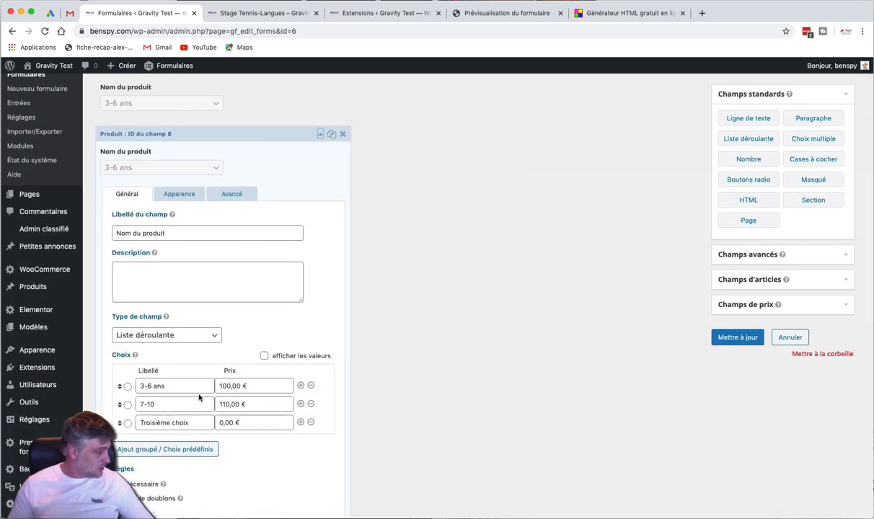
pyautogui.scroll(1, 199, 397)
pyautogui.scroll(-1, 199, 390)
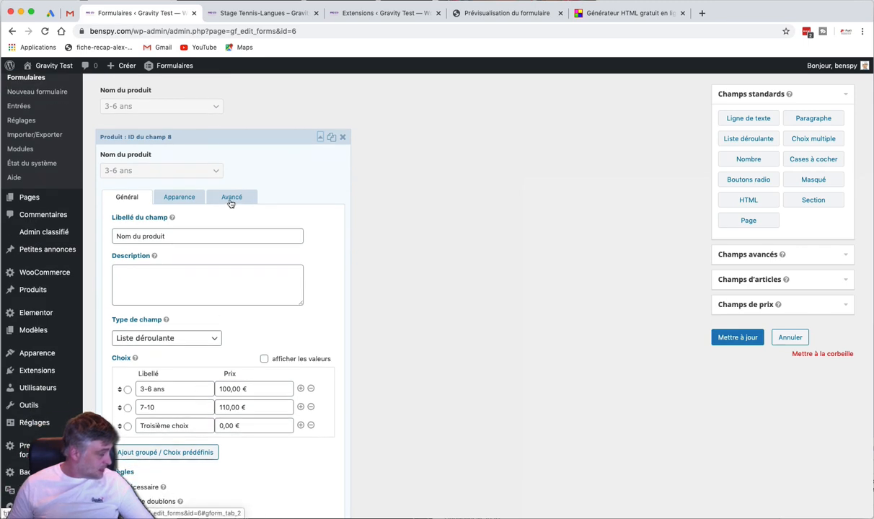
pyautogui.scroll(3, 230, 203)
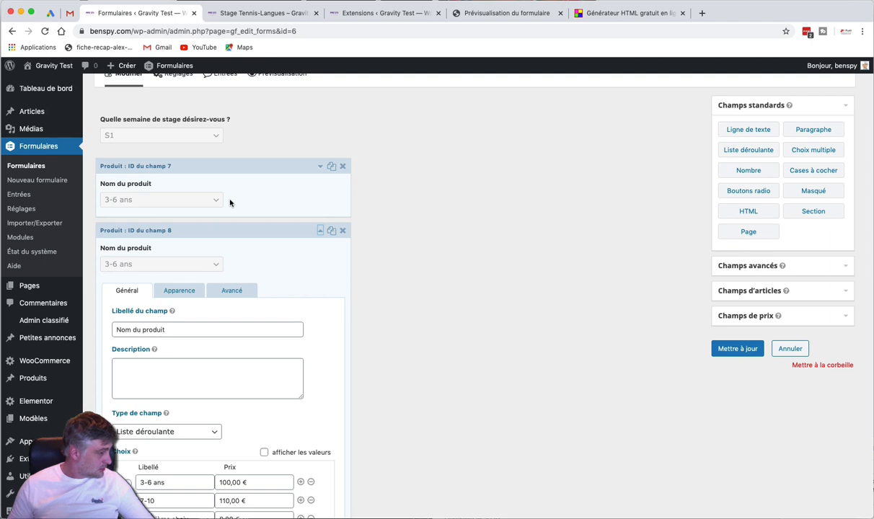
pyautogui.scroll(-2, 256, 204)
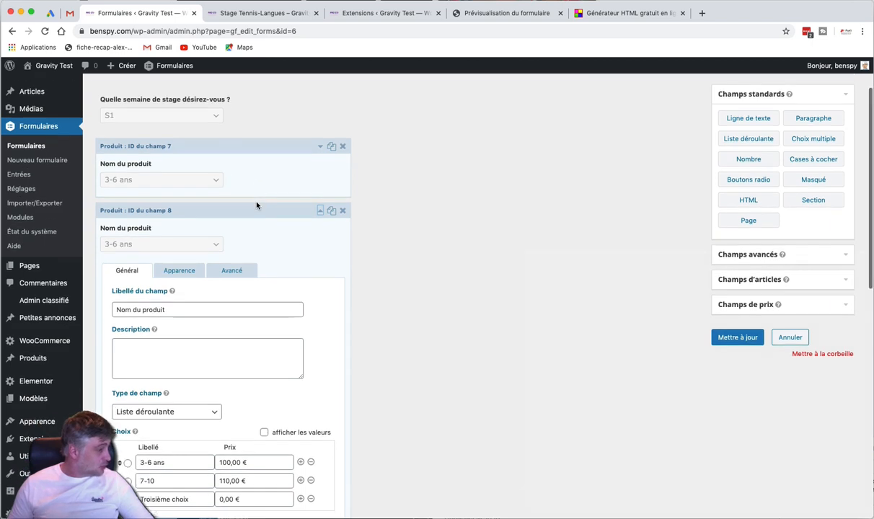
pyautogui.scroll(-1, 256, 206)
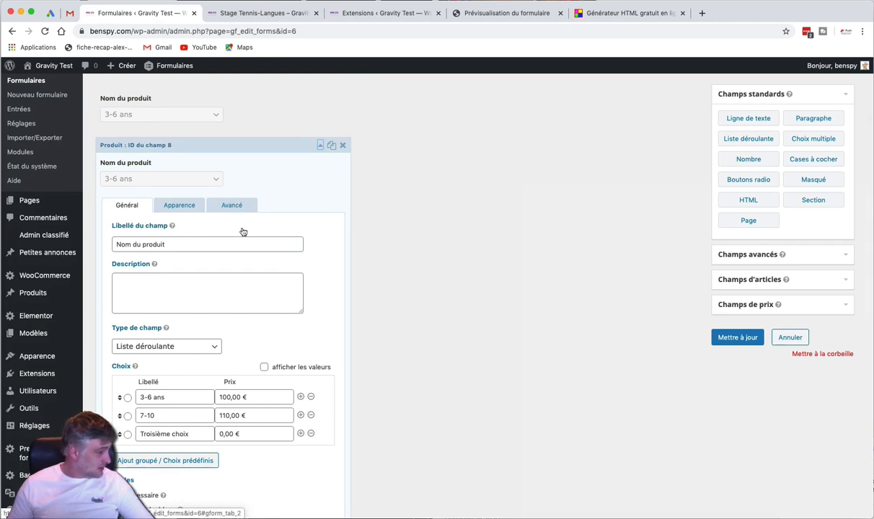
# Delete the copy's 3-6 ans choice, show it only for week S2, and save
pyautogui.click(310, 396)
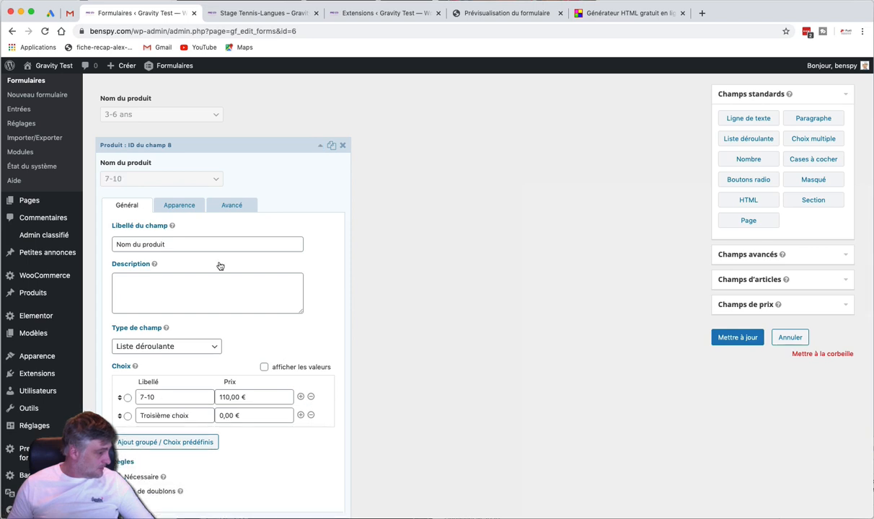
pyautogui.click(229, 207)
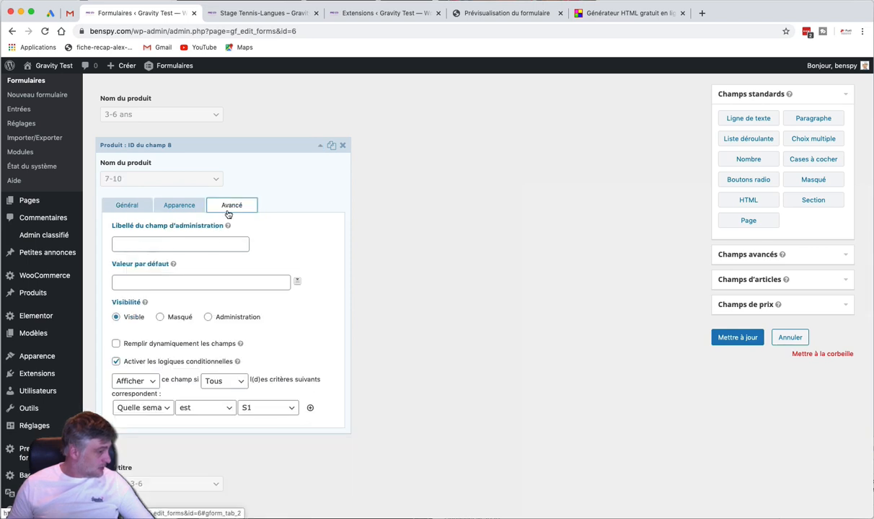
pyautogui.click(243, 407)
pyautogui.click(247, 416)
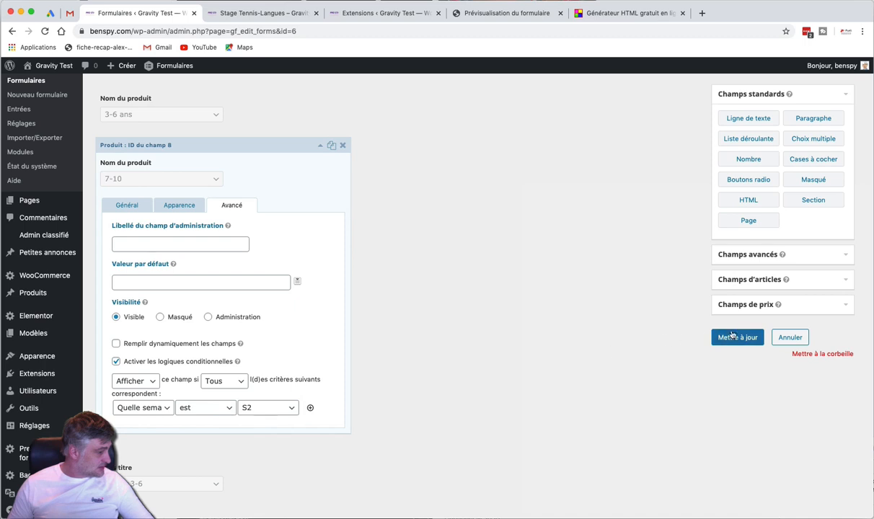
pyautogui.click(726, 337)
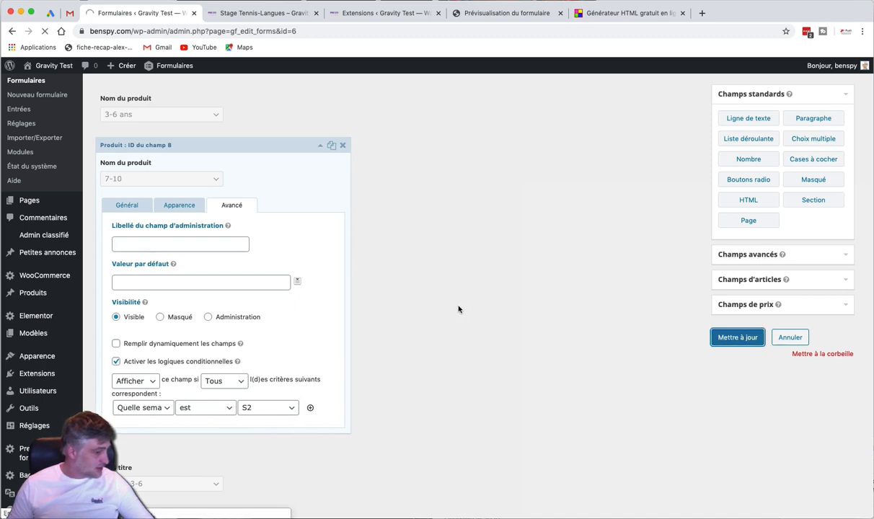
# Delete both Sans titre enfant 3-6 dropdowns, save the tennis form and open Prévisualisation
pyautogui.scroll(-2, 135, 301)
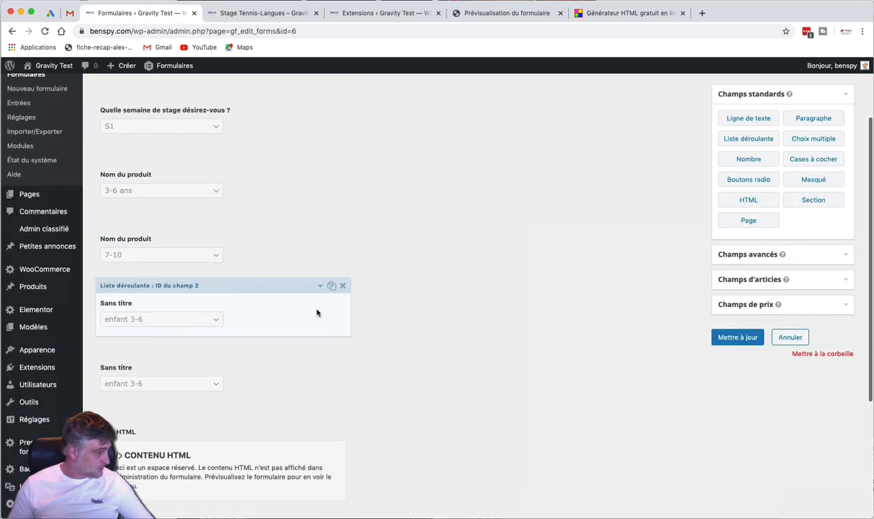
pyautogui.click(343, 286)
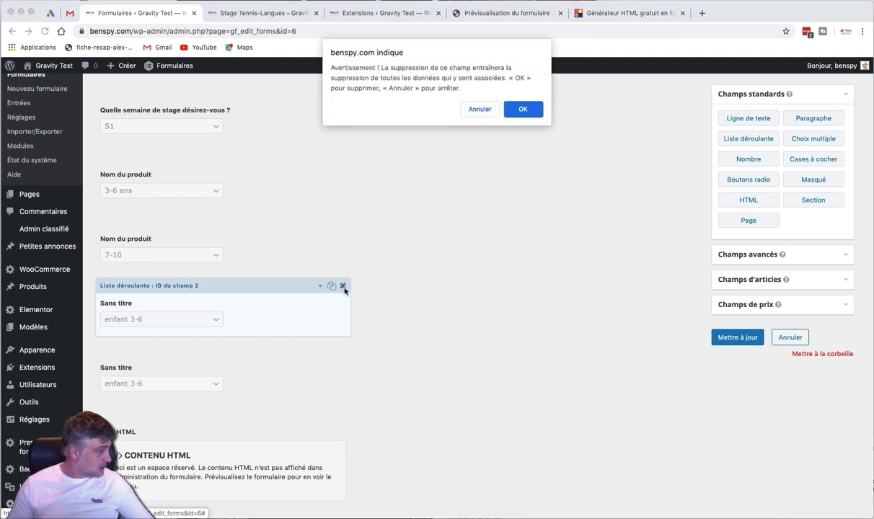
pyautogui.click(530, 109)
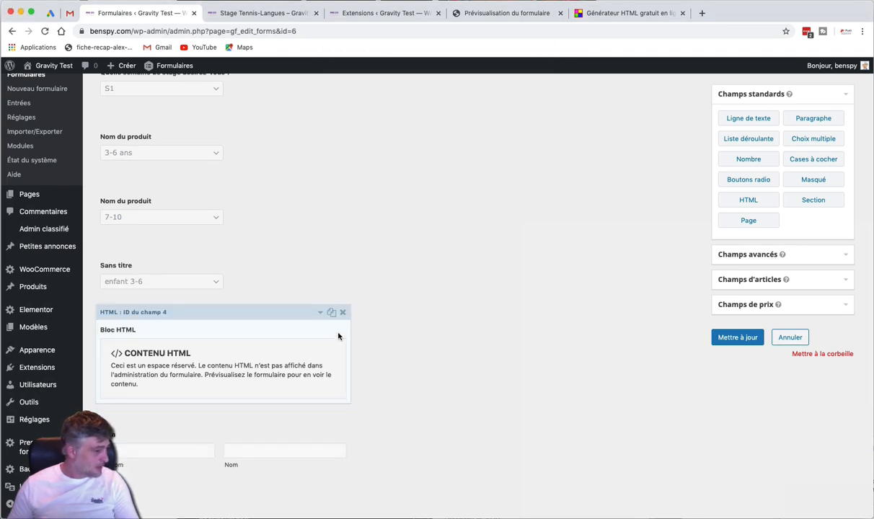
pyautogui.click(343, 248)
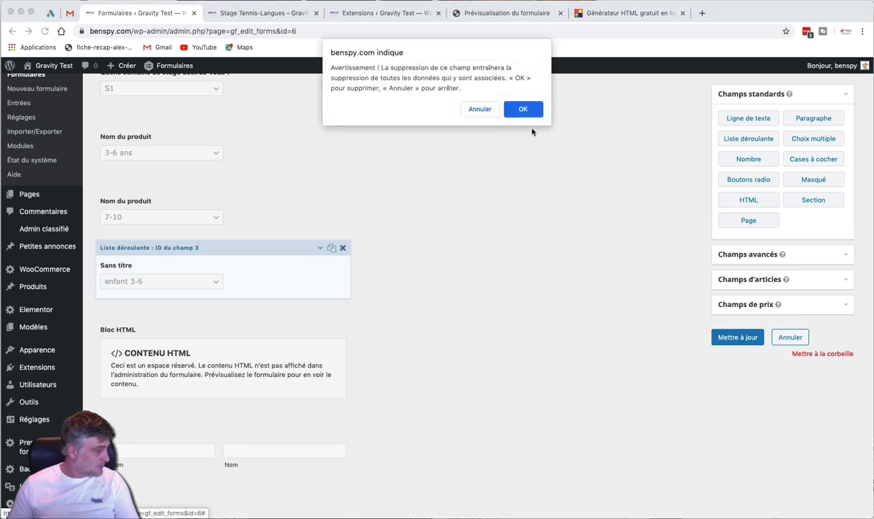
pyautogui.click(505, 110)
pyautogui.click(726, 338)
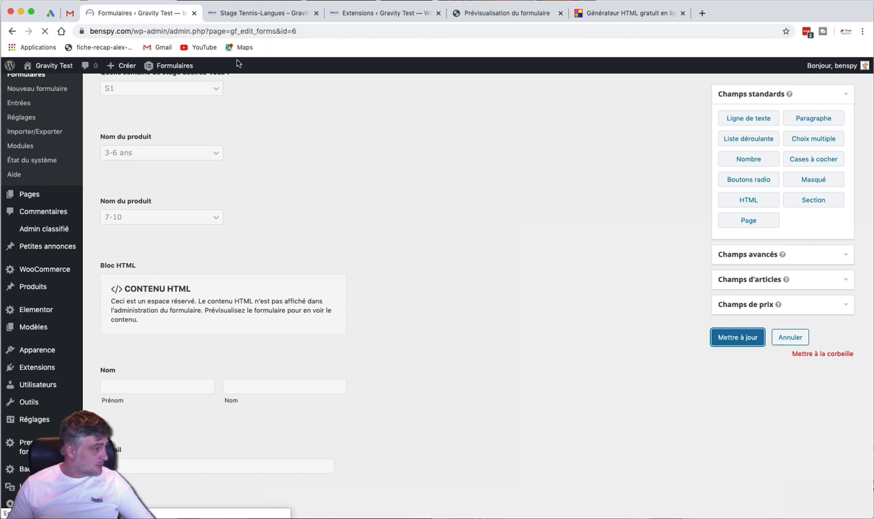
pyautogui.click(264, 130)
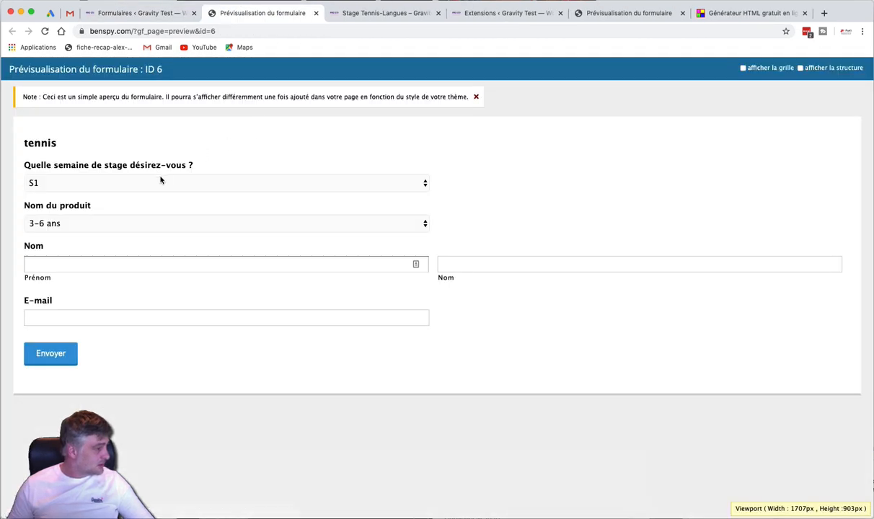
# In the preview, choose product 7-10 and week S2
pyautogui.click(121, 223)
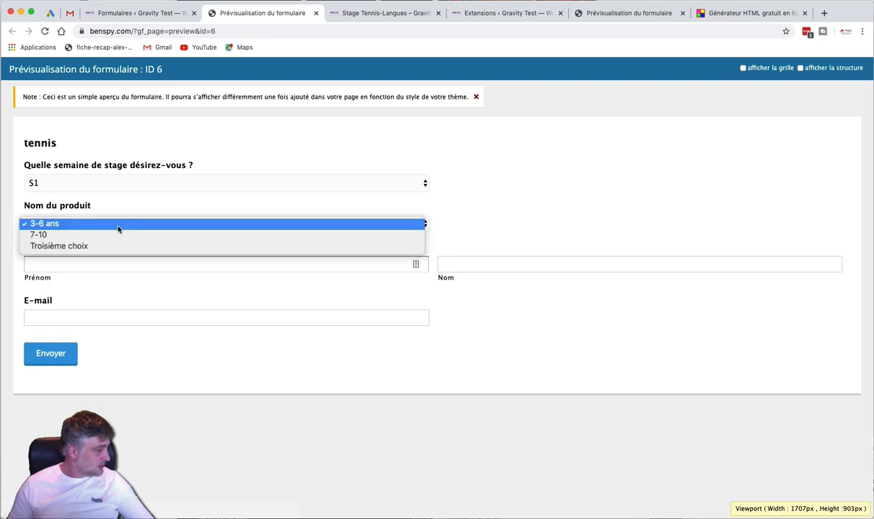
pyautogui.click(113, 235)
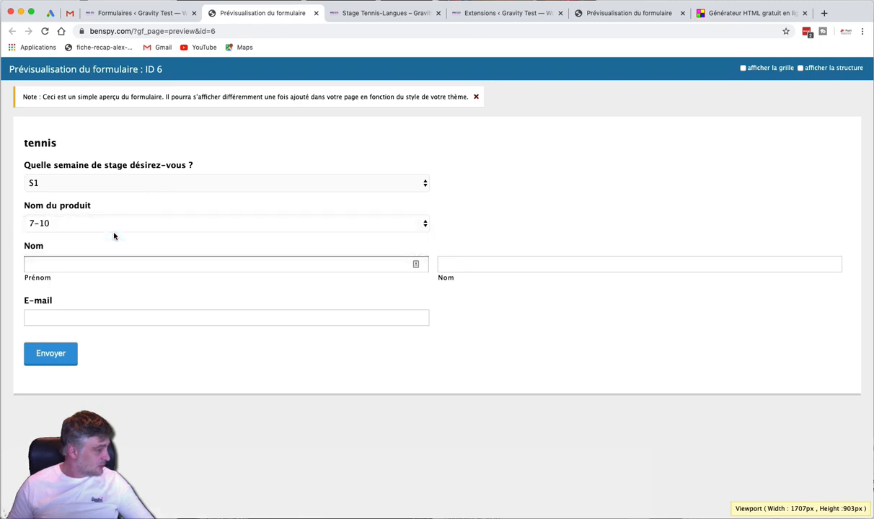
pyautogui.click(146, 181)
pyautogui.click(138, 193)
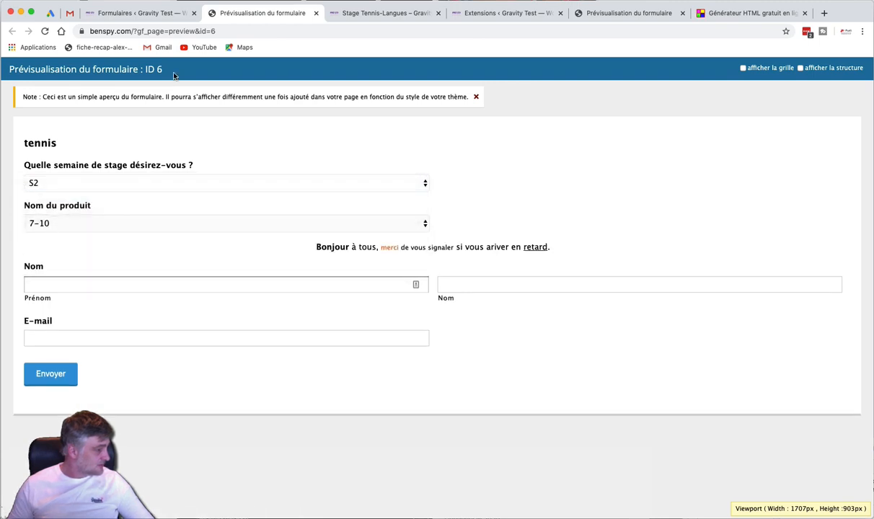
# Back in the editor, open the Quelle semaine question's settings showing S1, S2 and S3
pyautogui.click(144, 13)
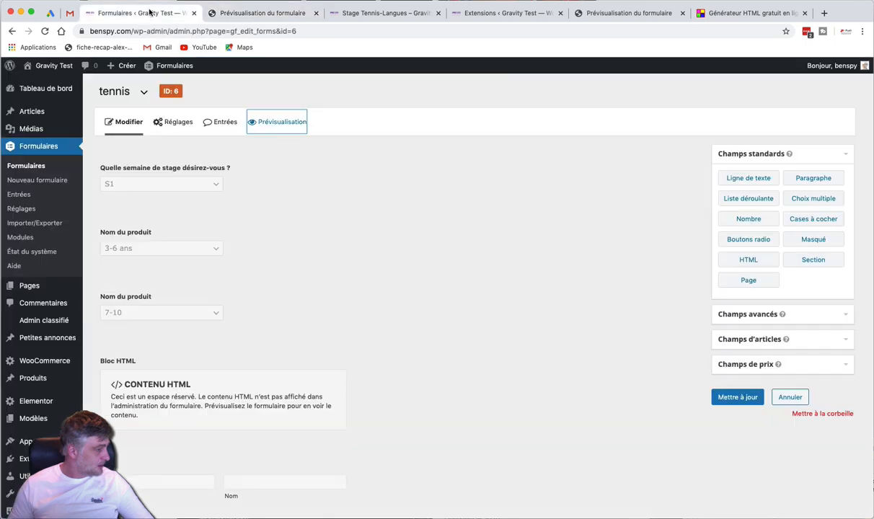
pyautogui.click(254, 194)
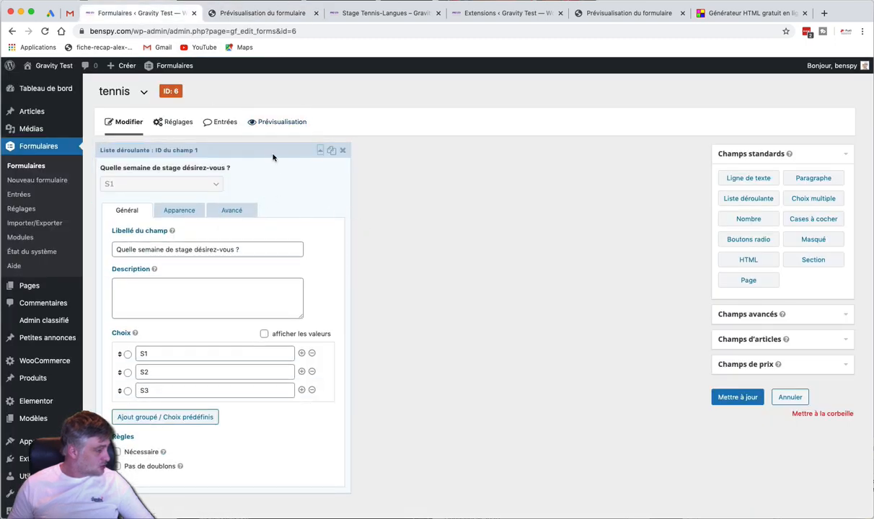
pyautogui.click(259, 150)
# Remove Troisième choix from the first Nom du produit field and open its advanced options
pyautogui.click(231, 230)
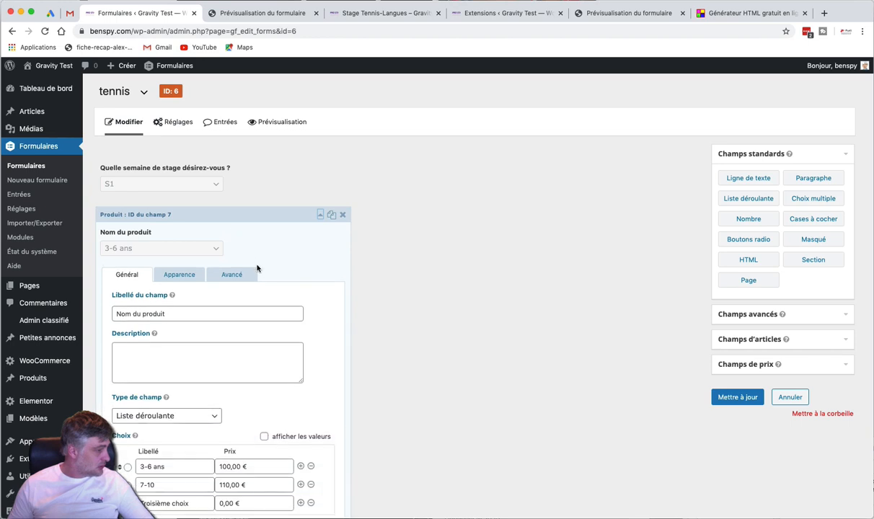
pyautogui.scroll(-3, 257, 268)
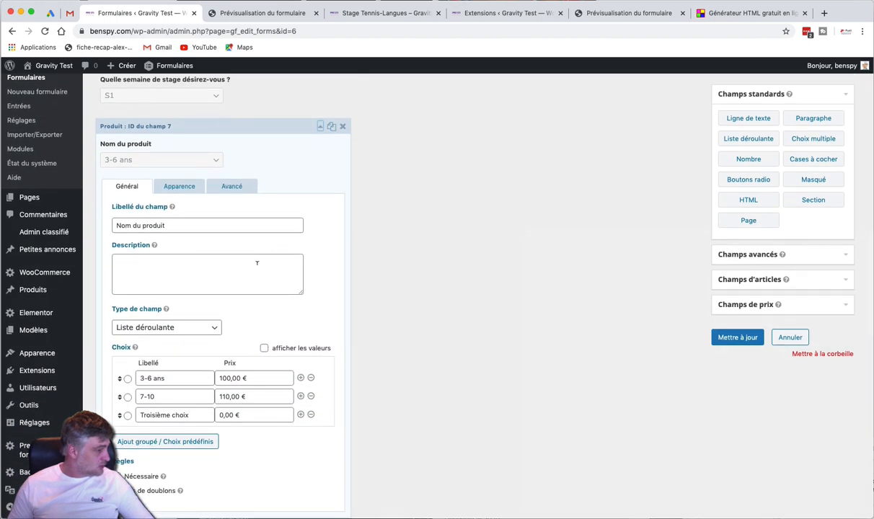
pyautogui.click(310, 415)
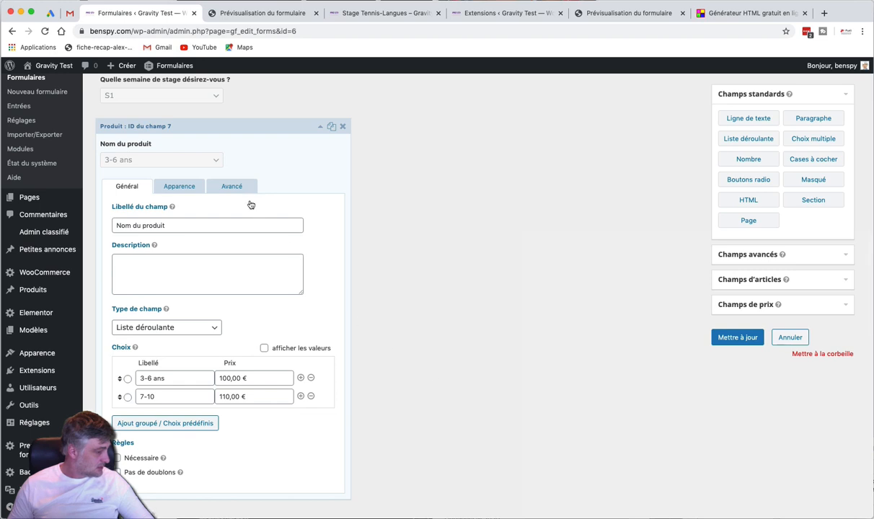
pyautogui.click(230, 186)
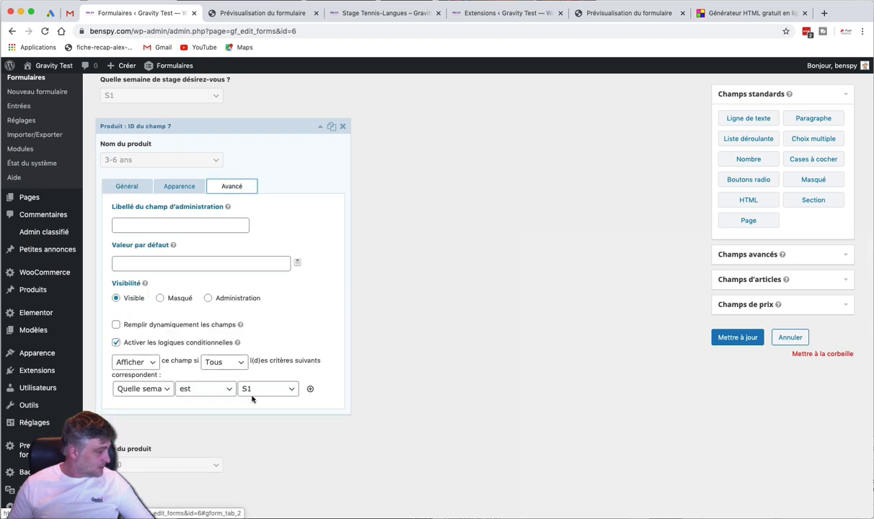
# In the preview, choose week S1 and confirm the product list offers 3-6 ans
pyautogui.click(254, 12)
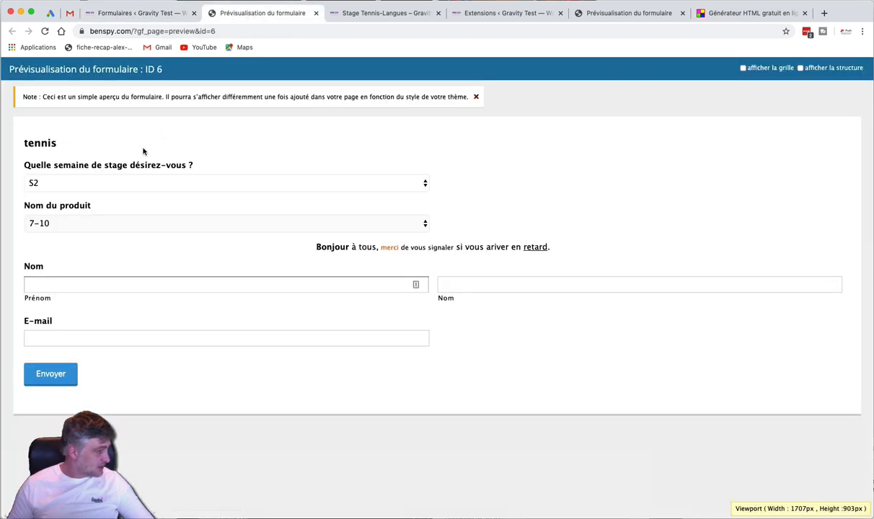
pyautogui.click(110, 182)
pyautogui.click(108, 171)
pyautogui.click(88, 222)
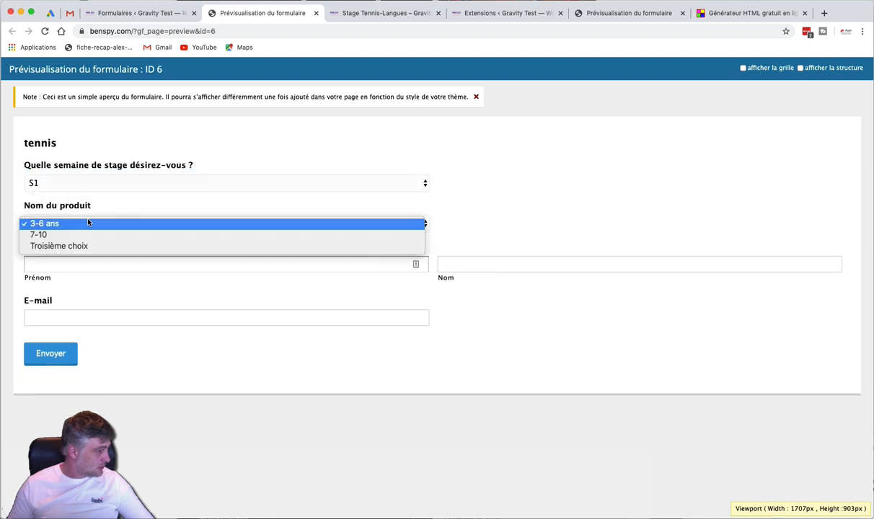
pyautogui.click(88, 223)
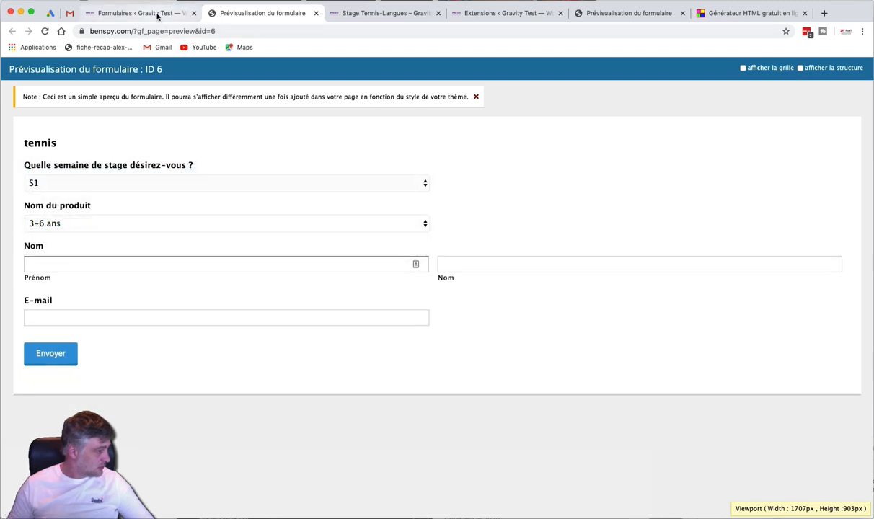
pyautogui.click(78, 229)
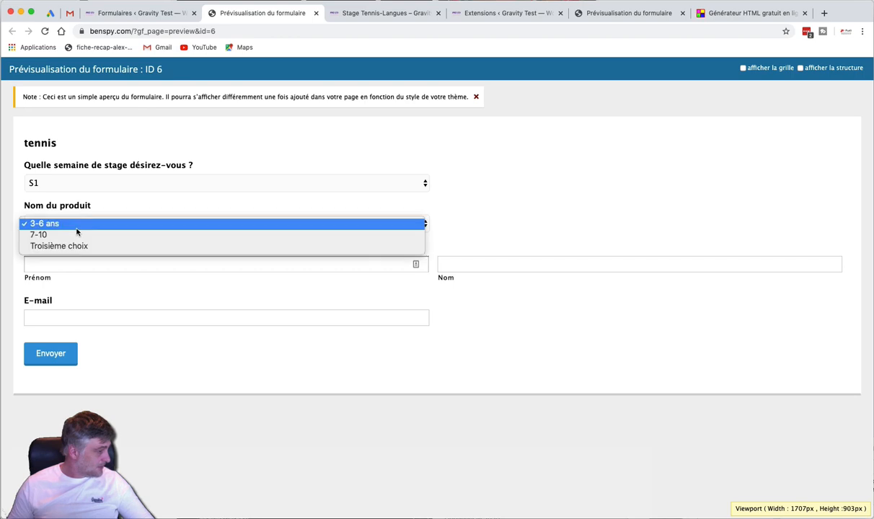
pyautogui.click(76, 231)
pyautogui.click(137, 13)
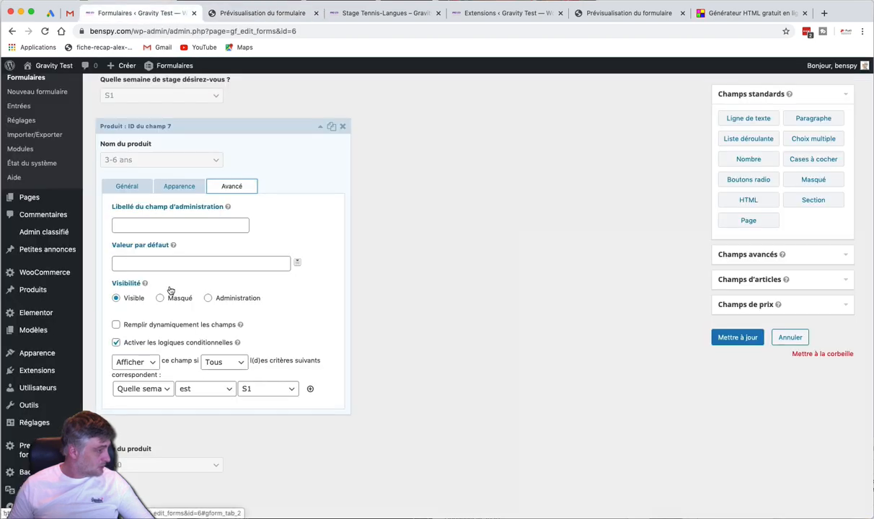
# Recheck the preview's product choices, keeping 3-6 ans, then return to the editor
pyautogui.scroll(3, 172, 292)
pyautogui.moveTo(240, 196)
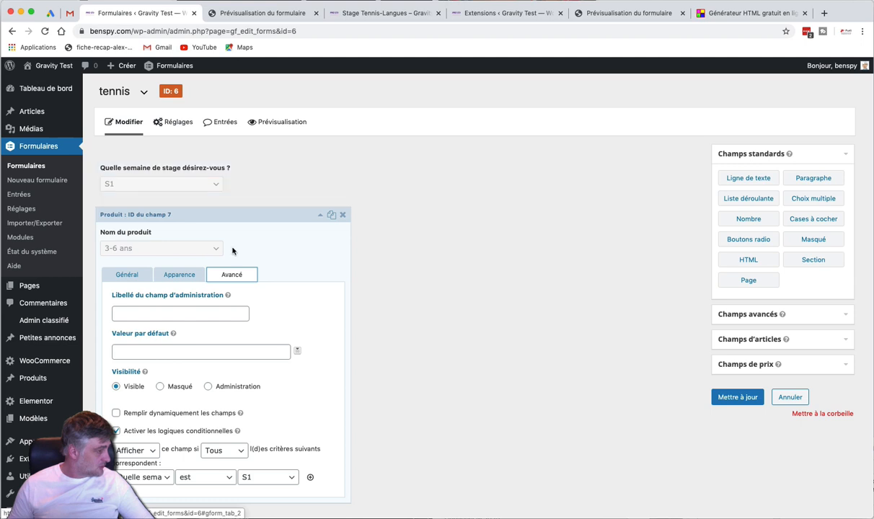
pyautogui.click(246, 11)
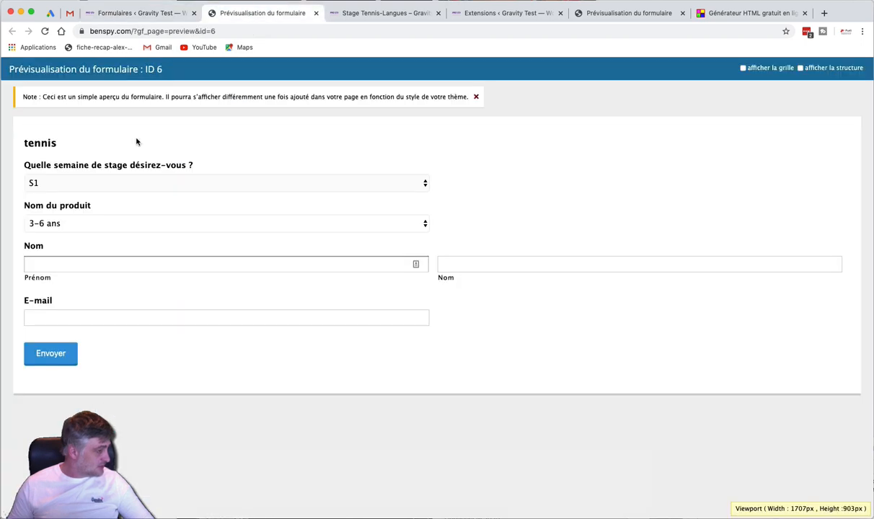
pyautogui.click(80, 222)
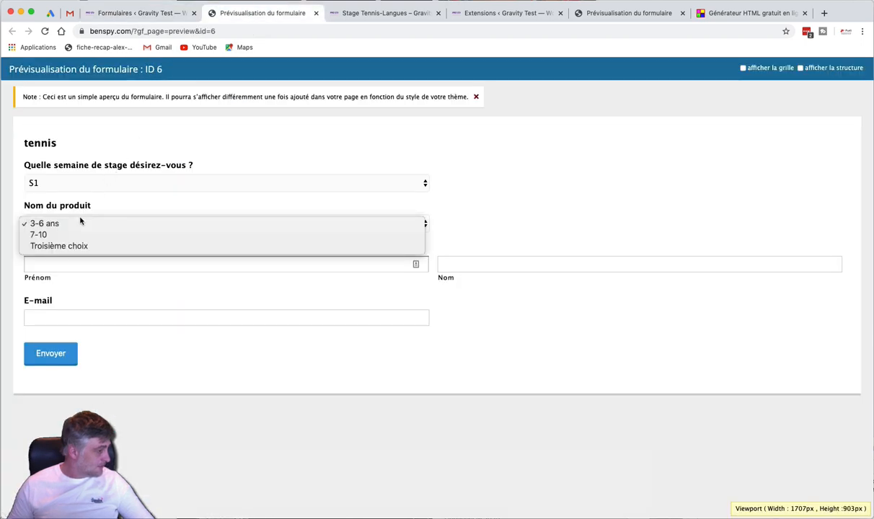
pyautogui.click(516, 127)
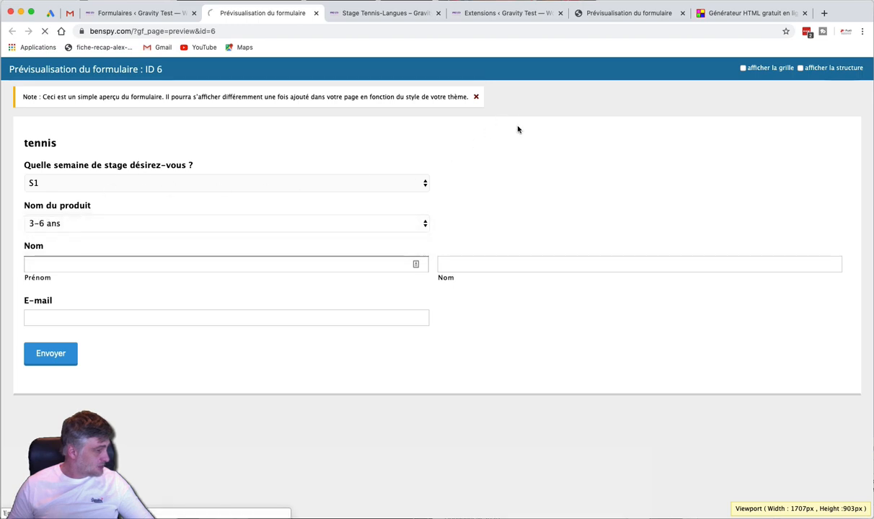
pyautogui.click(238, 225)
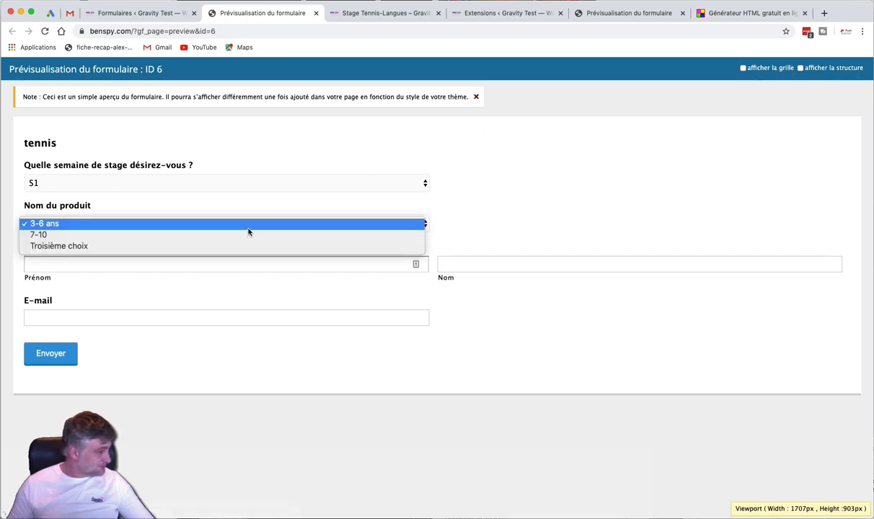
pyautogui.click(182, 104)
pyautogui.click(157, 13)
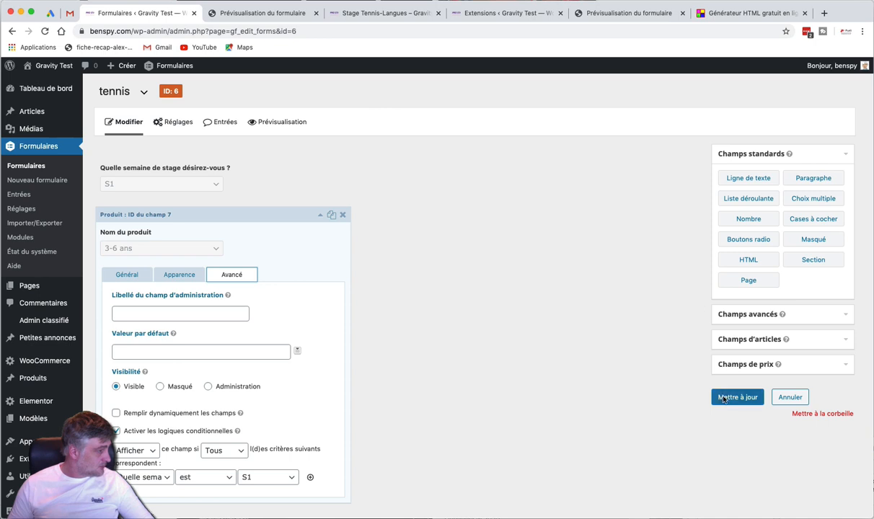
pyautogui.click(238, 13)
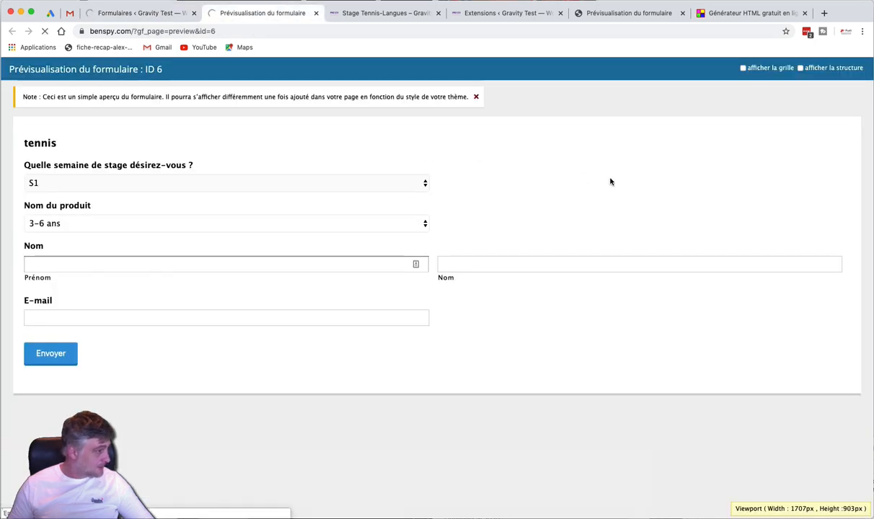
pyautogui.click(400, 223)
pyautogui.click(400, 224)
pyautogui.click(168, 15)
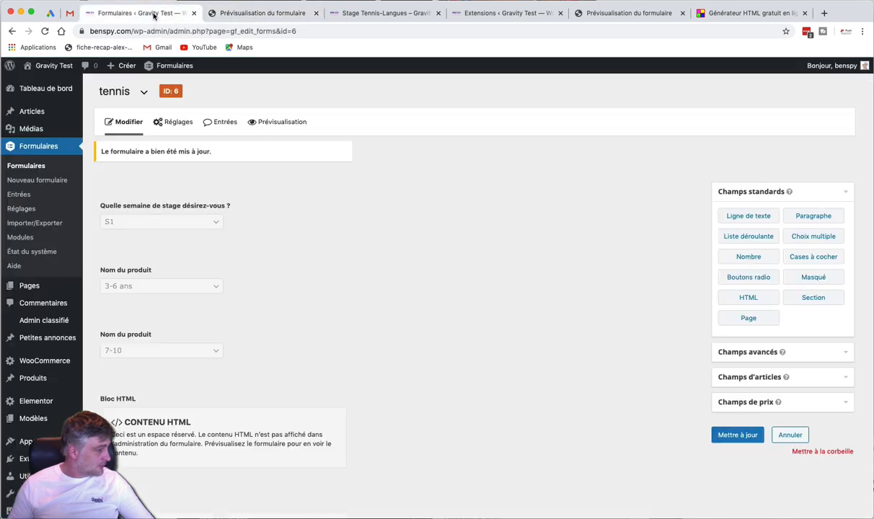
# Delete the leftover Troisième choix from the 7-10 product field and save the tennis form
pyautogui.scroll(-3, 269, 241)
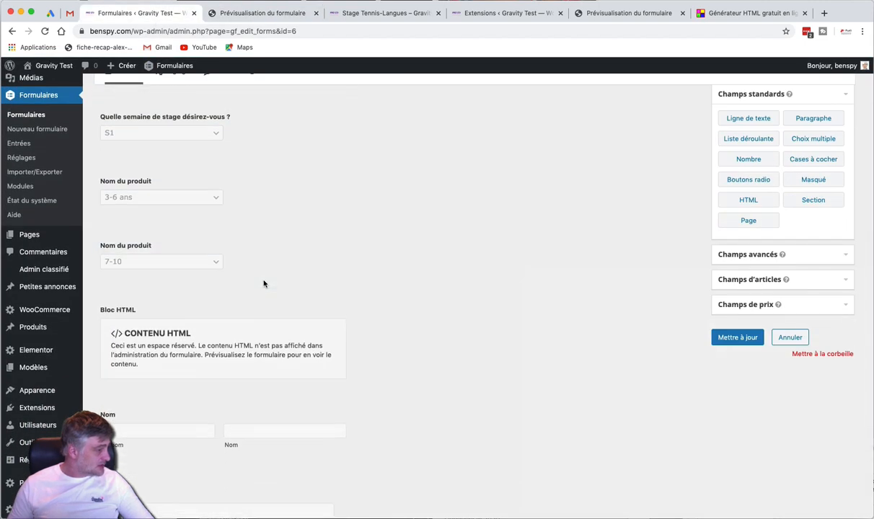
pyautogui.click(260, 264)
pyautogui.scroll(-3, 260, 266)
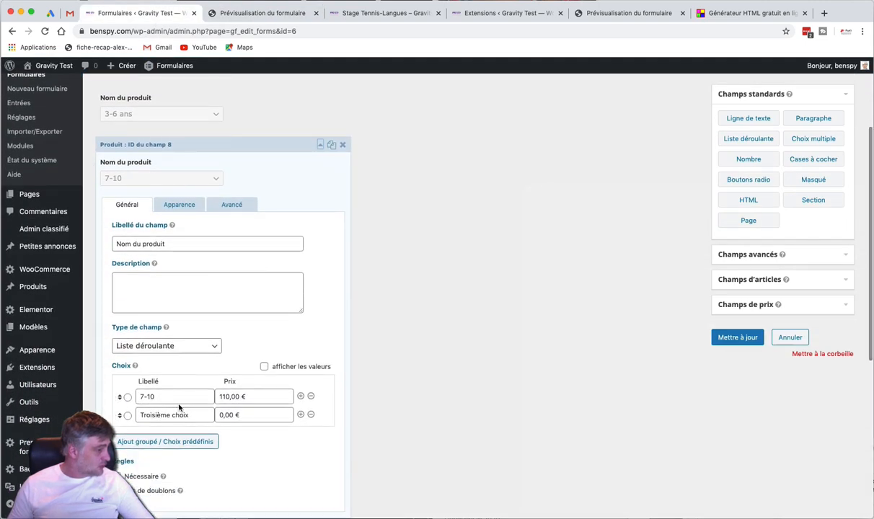
pyautogui.click(310, 415)
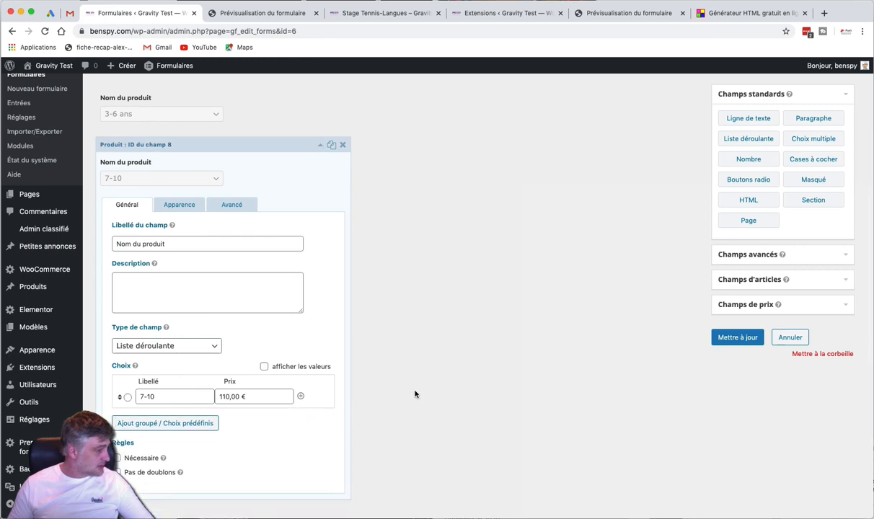
pyautogui.click(224, 204)
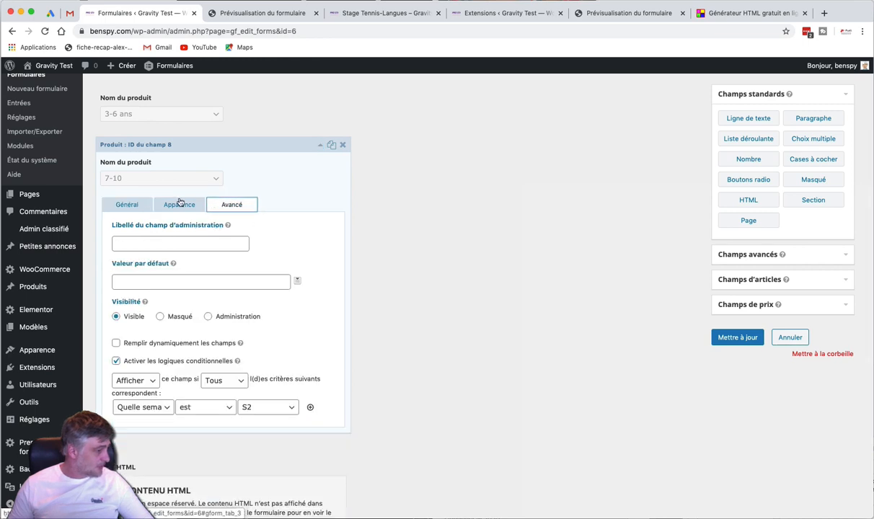
pyautogui.click(121, 204)
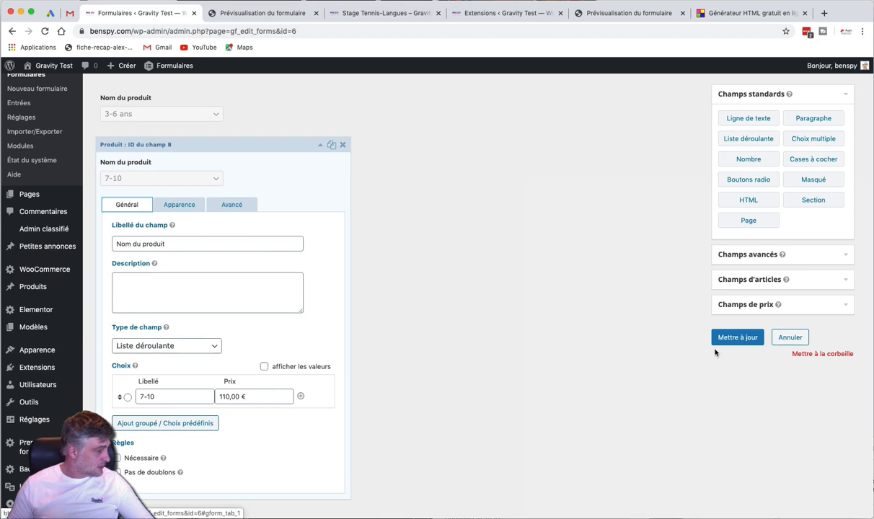
pyautogui.click(727, 336)
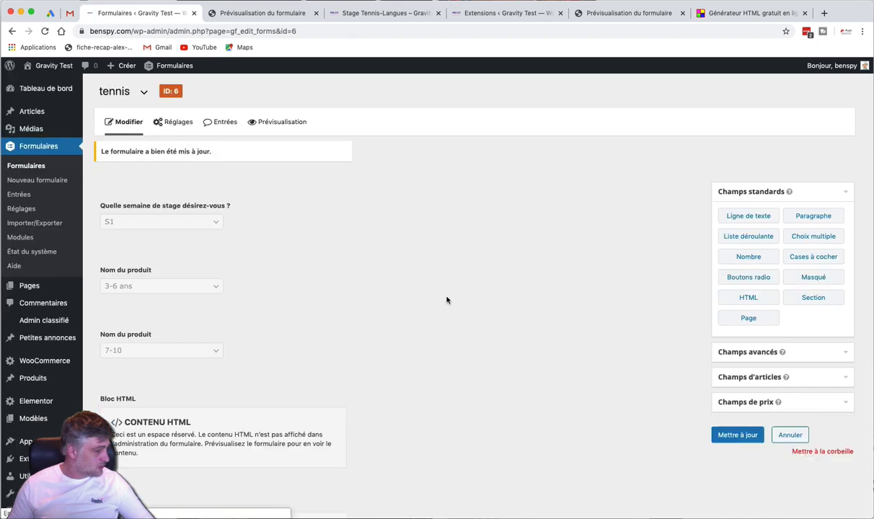
pyautogui.scroll(-2, 423, 296)
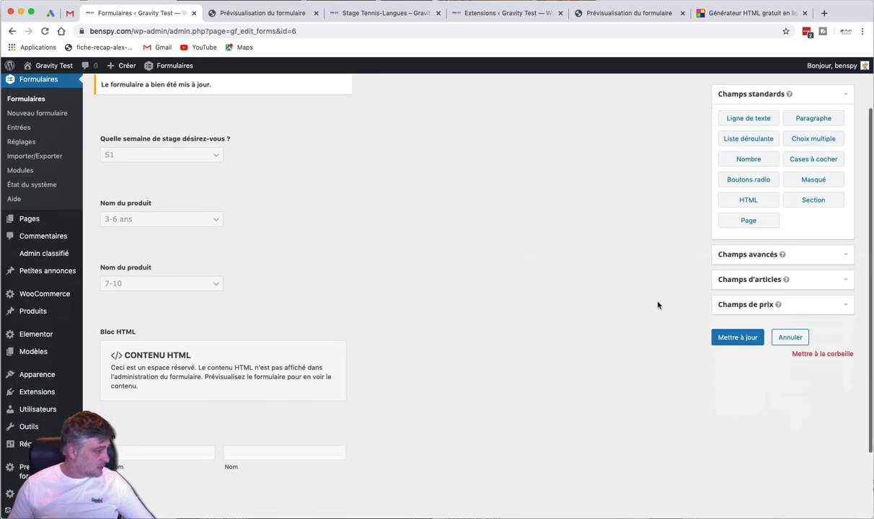
# Add a Total field below the HTML block and save the form
pyautogui.click(722, 305)
pyautogui.moveTo(750, 232); pyautogui.dragTo(159, 454)
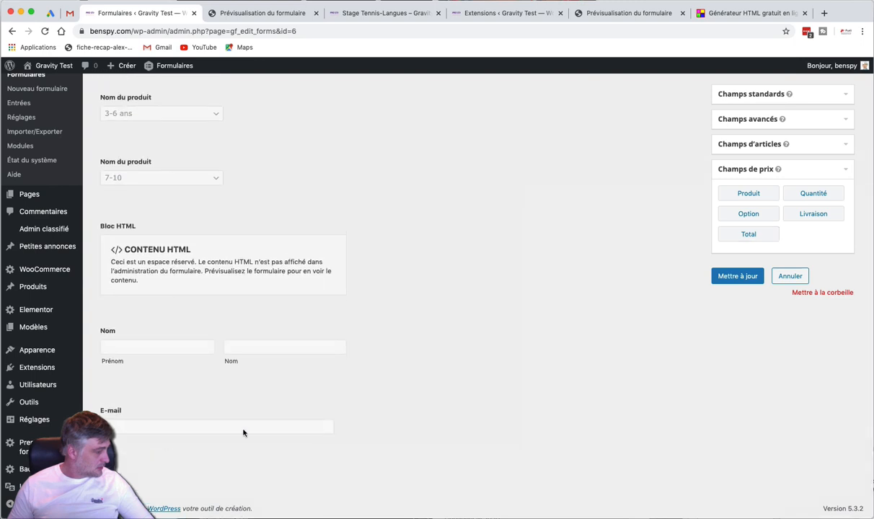
pyautogui.click(737, 276)
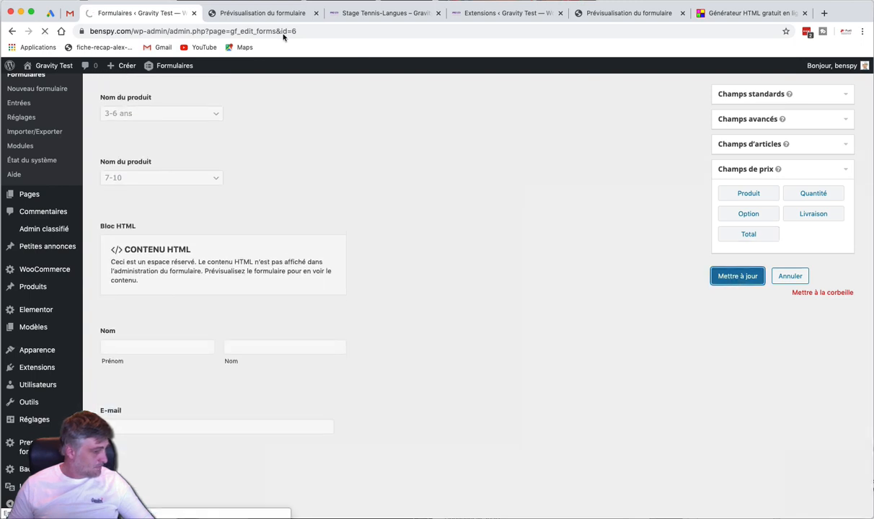
# In the preview, verify the total reads 100,00 € for S1 and 110,00 € for S2
pyautogui.click(261, 14)
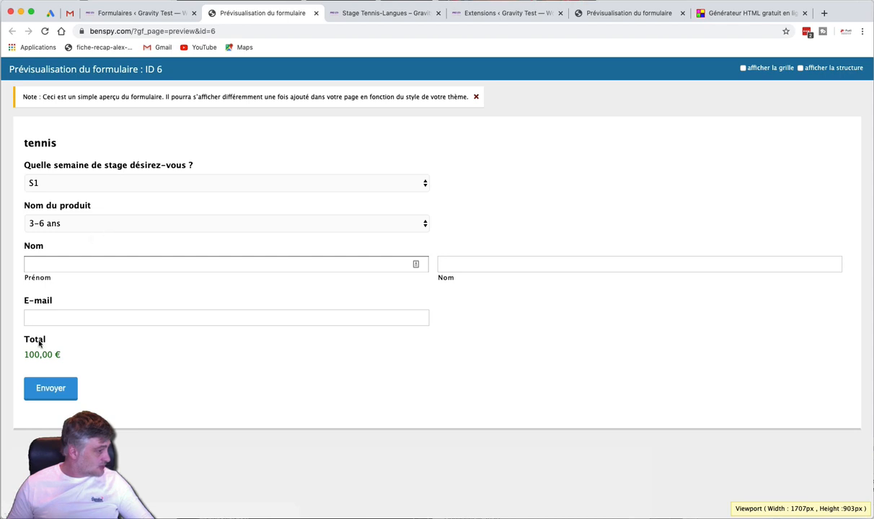
pyautogui.moveTo(25, 352); pyautogui.dragTo(67, 354)
pyautogui.click(102, 183)
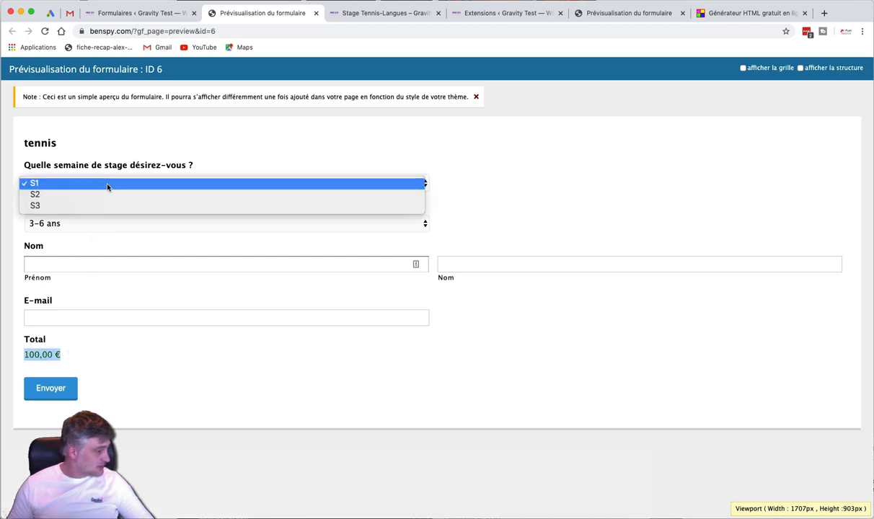
pyautogui.click(99, 196)
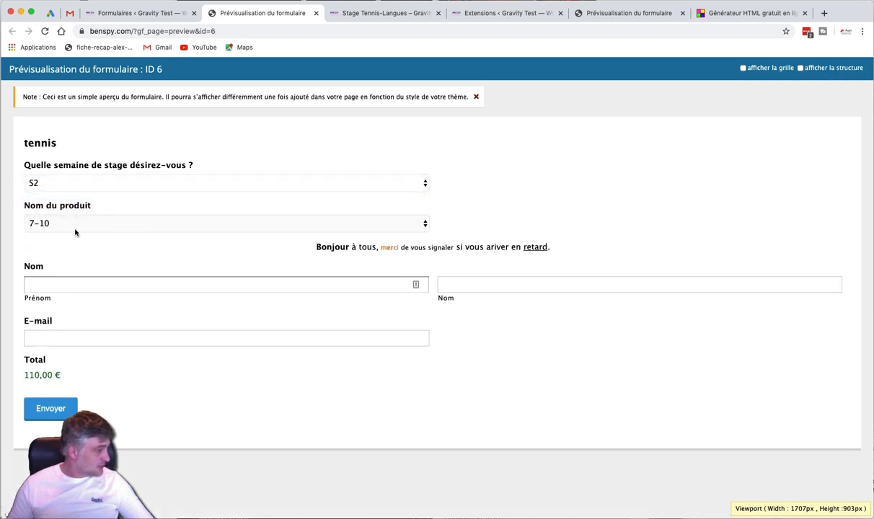
pyautogui.moveTo(23, 380); pyautogui.dragTo(66, 375)
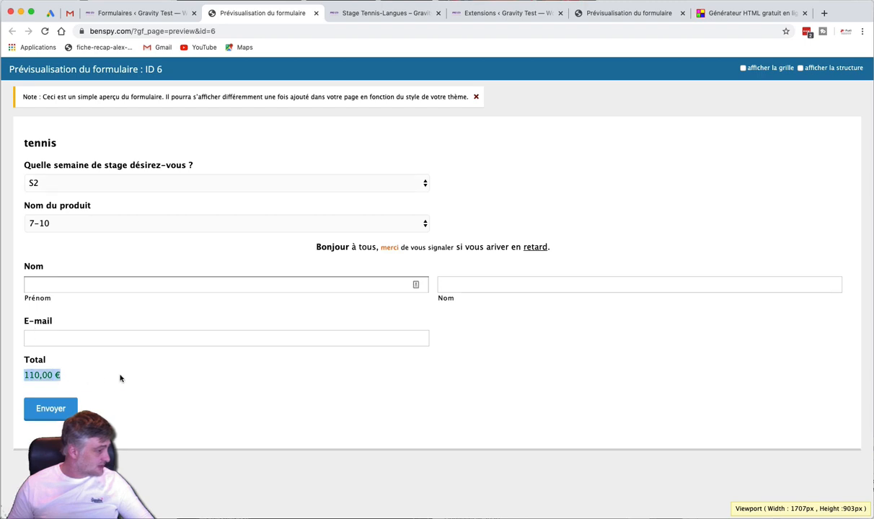
pyautogui.click(153, 16)
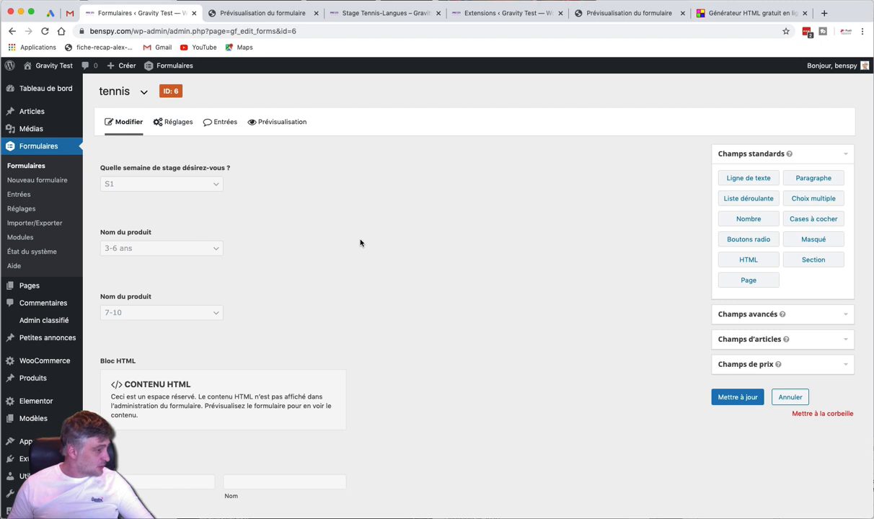
# Add a Masqué product field priced 0,00 € below E-mail, save, and check the preview
pyautogui.scroll(-5, 360, 242)
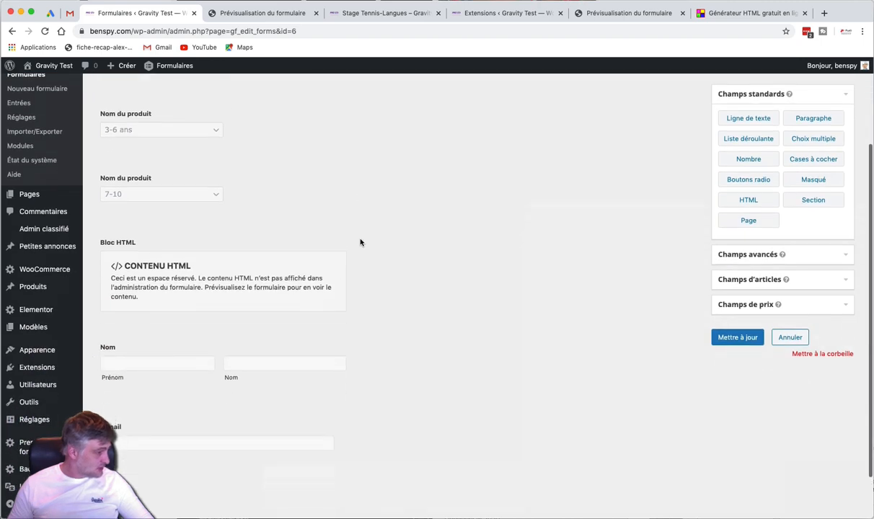
pyautogui.scroll(-2, 367, 393)
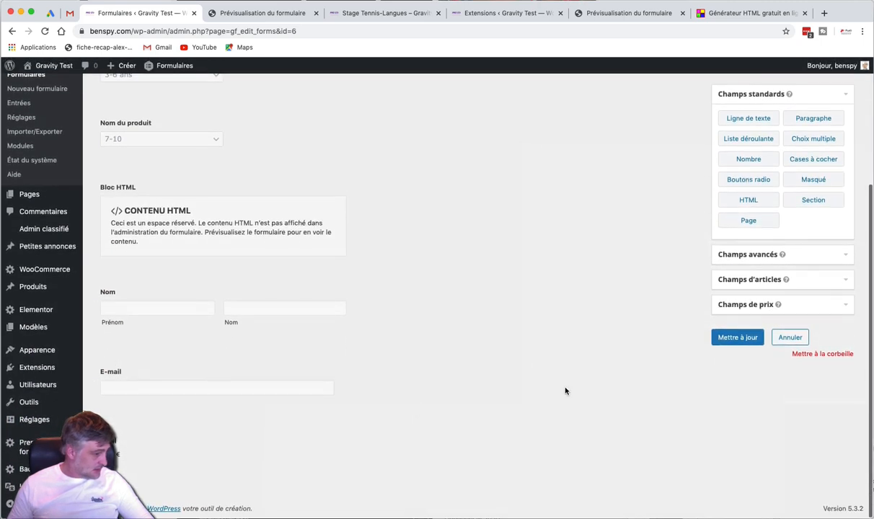
pyautogui.click(728, 314)
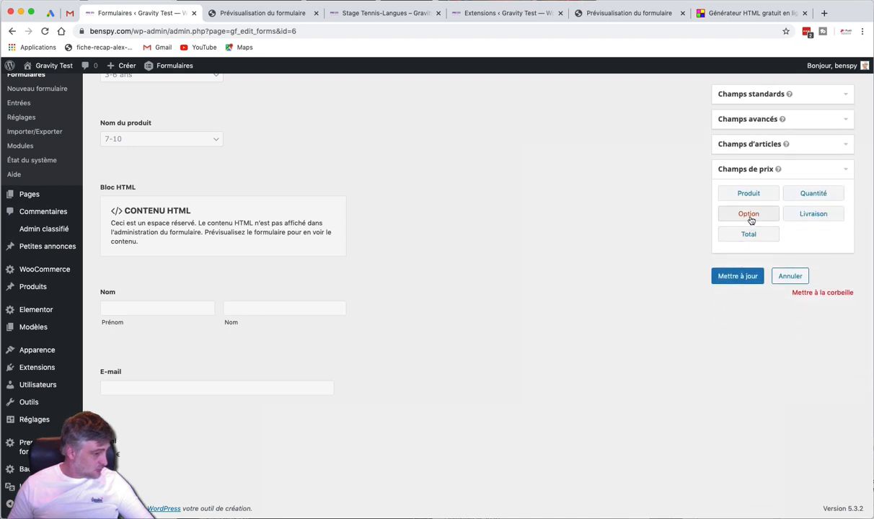
pyautogui.moveTo(758, 194); pyautogui.dragTo(195, 422)
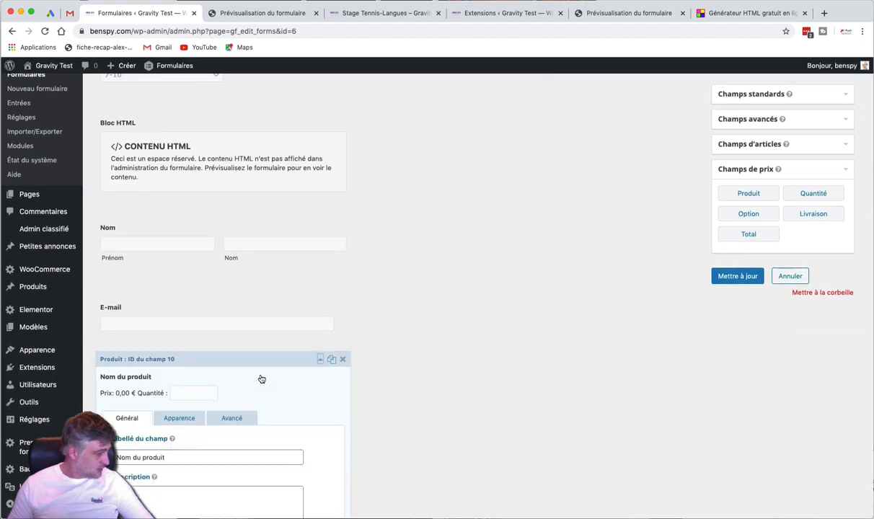
pyautogui.click(155, 315)
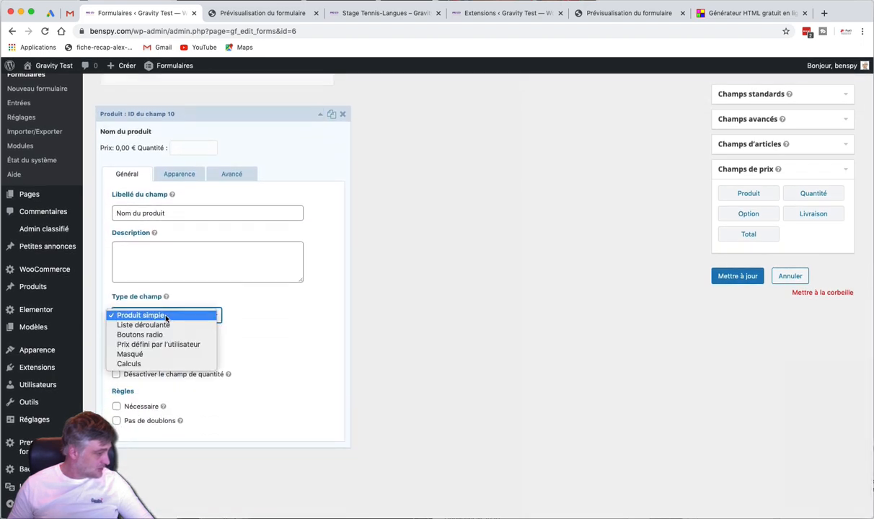
pyautogui.click(137, 353)
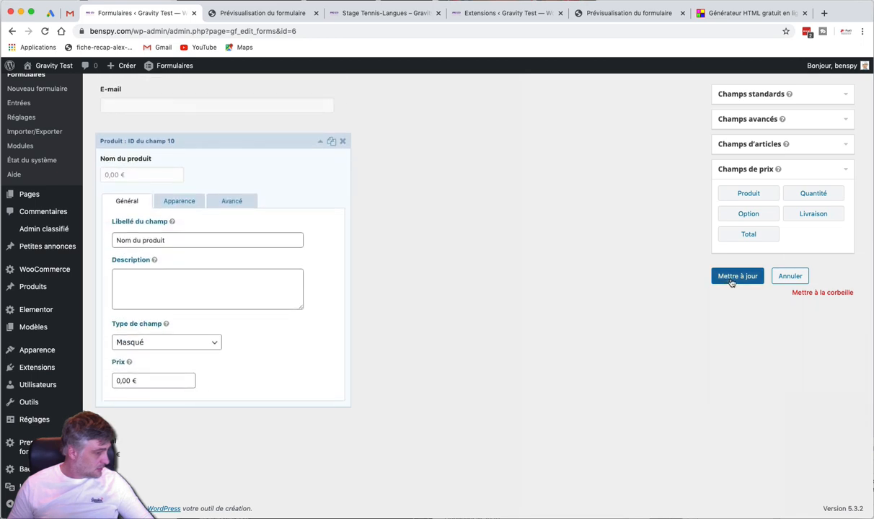
pyautogui.click(731, 280)
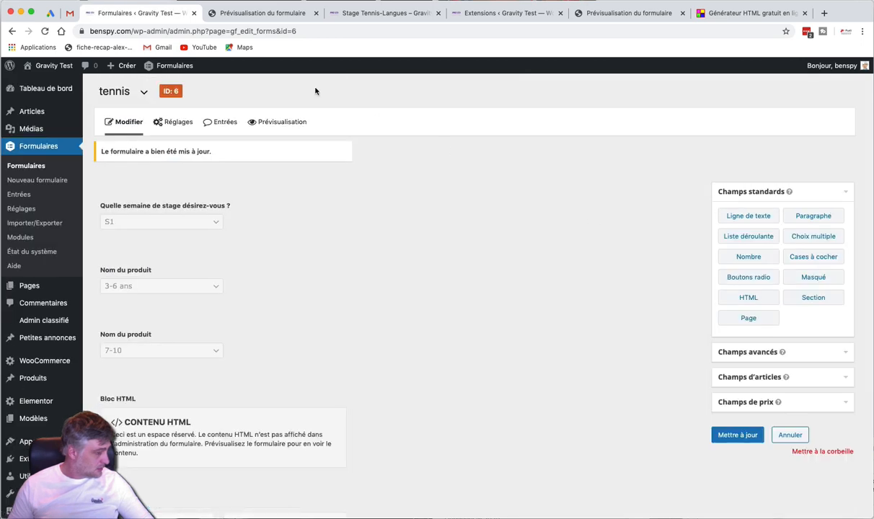
pyautogui.click(263, 13)
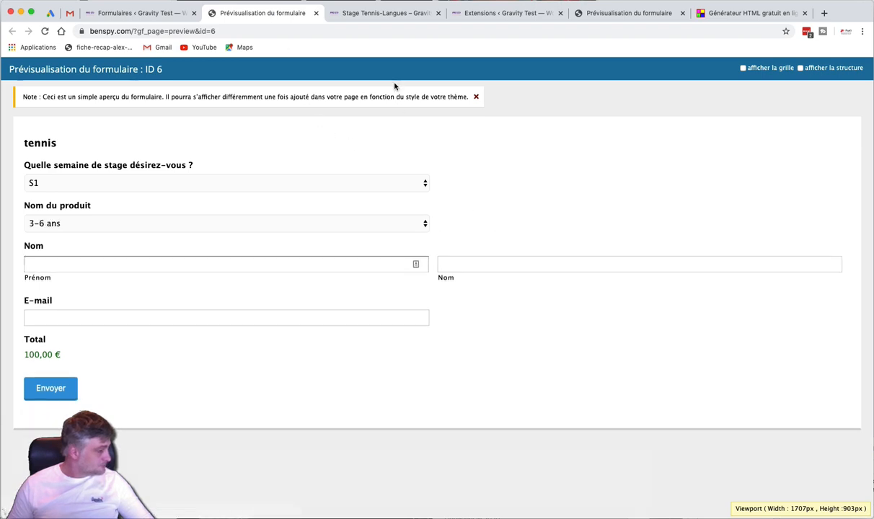
pyautogui.click(385, 13)
# Choose week S1 and 3-6 ans, enter the participant's name and e-mail, and add the course to the cart
pyautogui.press('super+r')
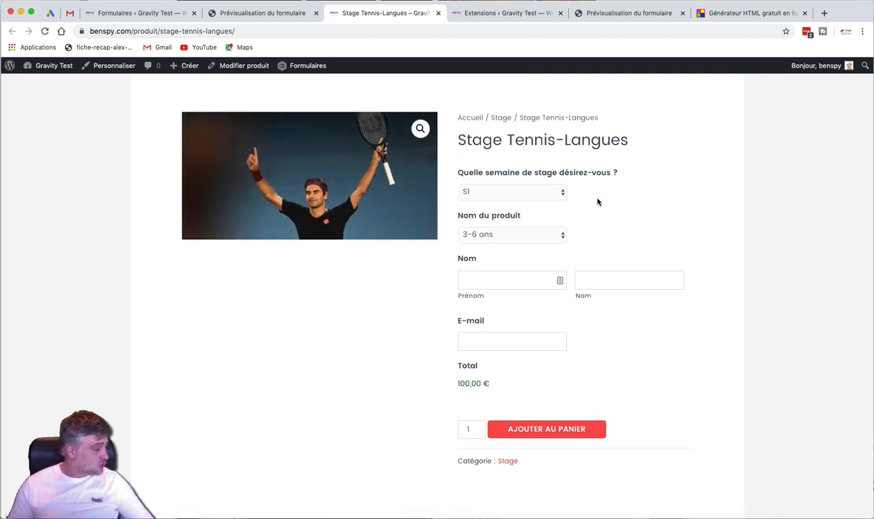
pyautogui.click(503, 192)
pyautogui.click(501, 191)
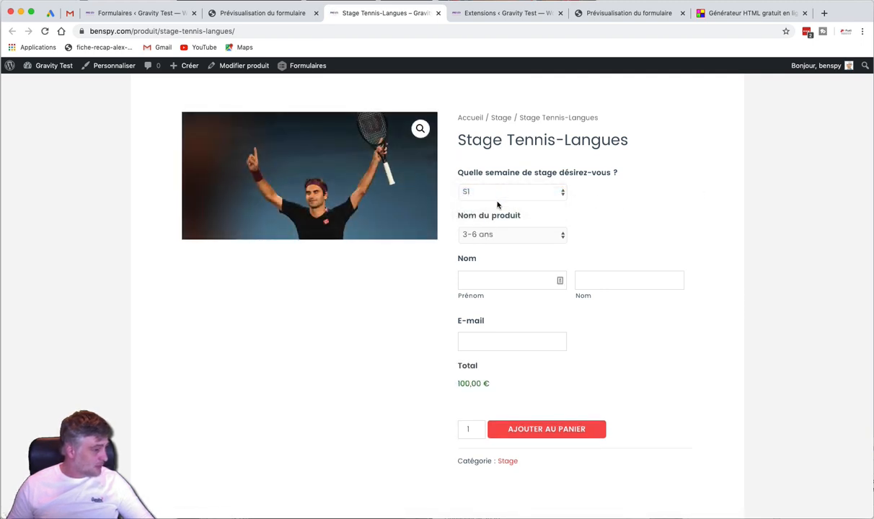
pyautogui.click(482, 235)
pyautogui.click(482, 235)
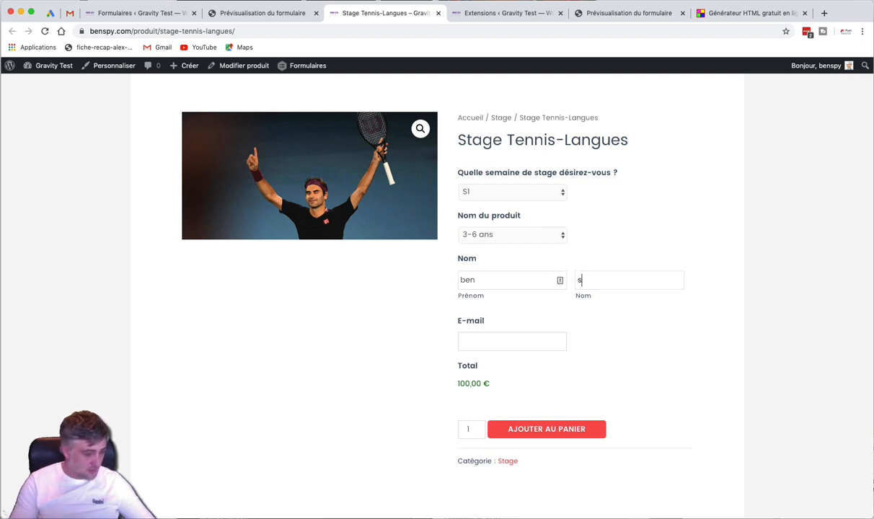
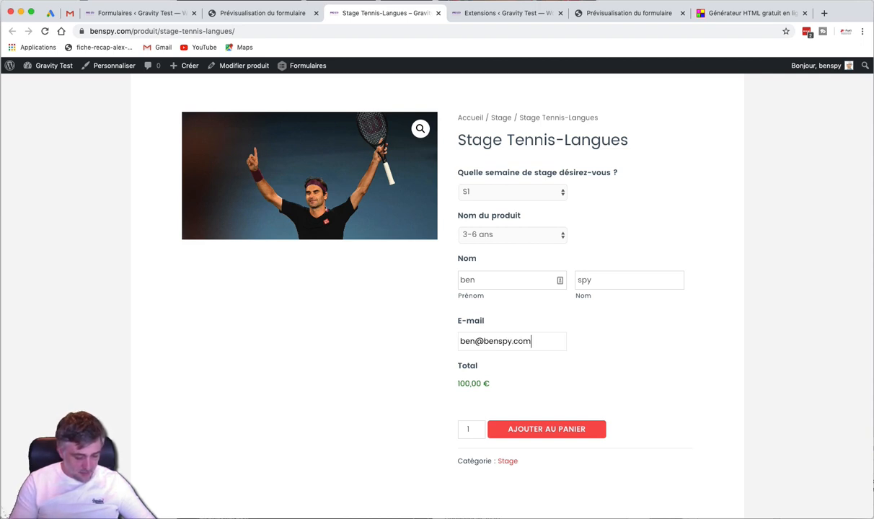
pyautogui.click(569, 429)
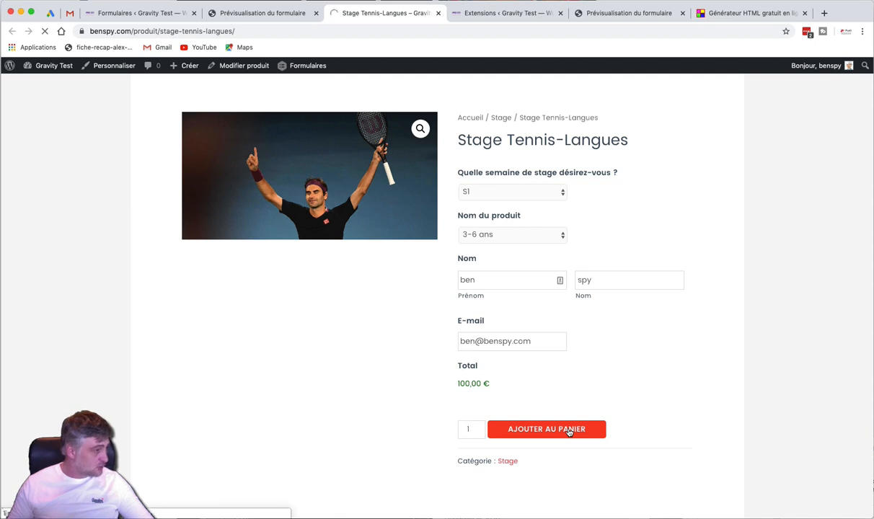
# Proceed from the cart to checkout with VALIDER LA COMMANDE
pyautogui.scroll(-1, 432, 216)
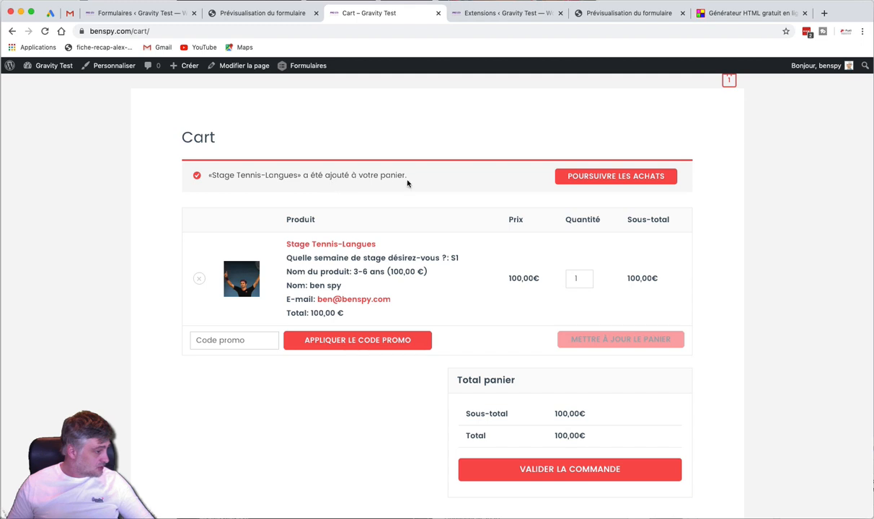
pyautogui.scroll(-1, 407, 183)
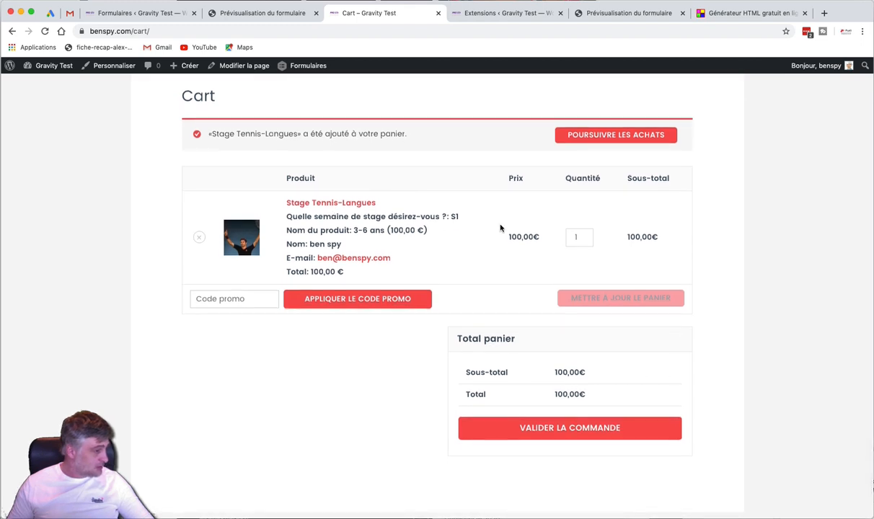
pyautogui.scroll(-1, 504, 228)
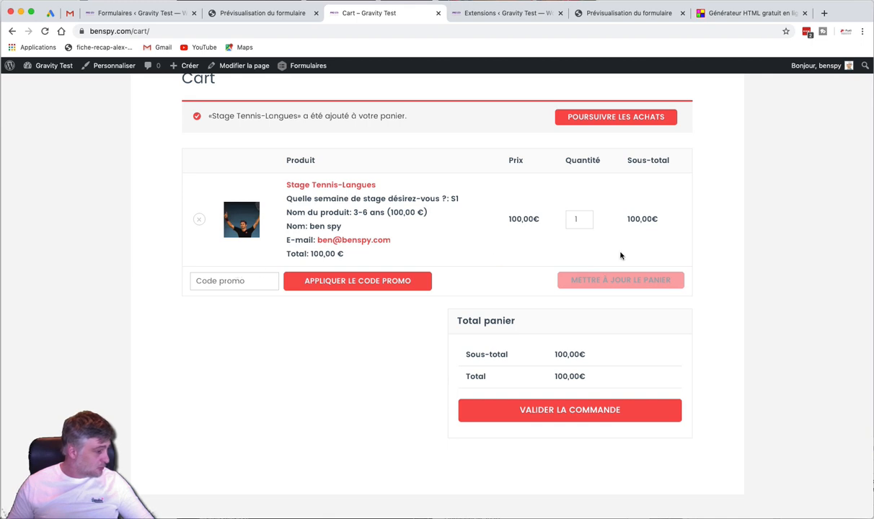
pyautogui.scroll(-1, 620, 255)
pyautogui.click(576, 412)
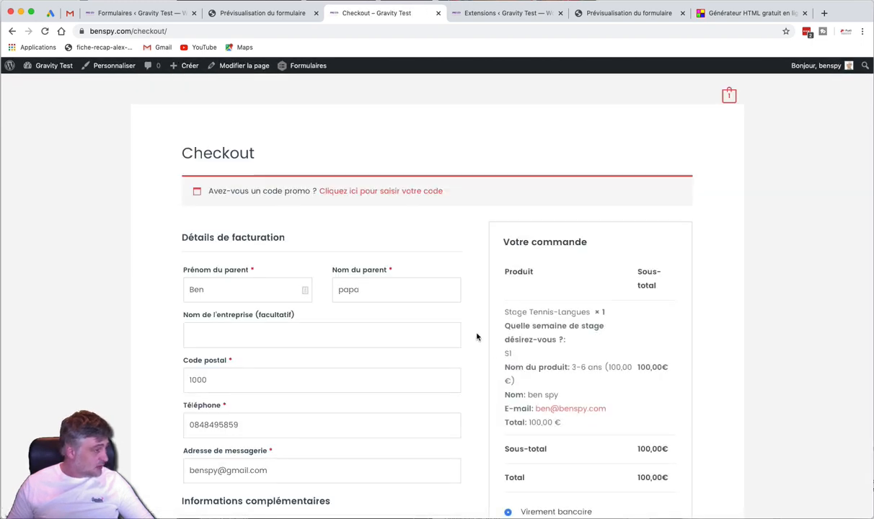
# Choose 'Paiement au premier jour de stage' as the checkout payment method
pyautogui.scroll(-3, 318, 261)
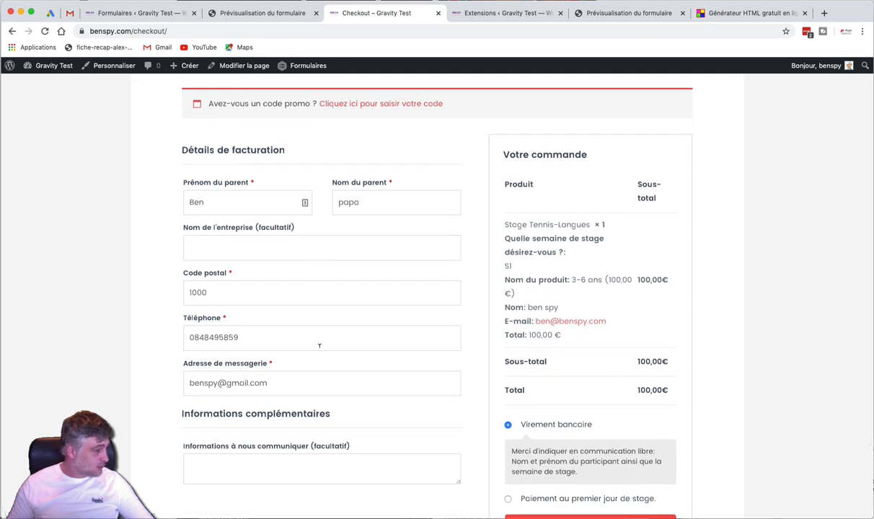
pyautogui.scroll(-3, 319, 346)
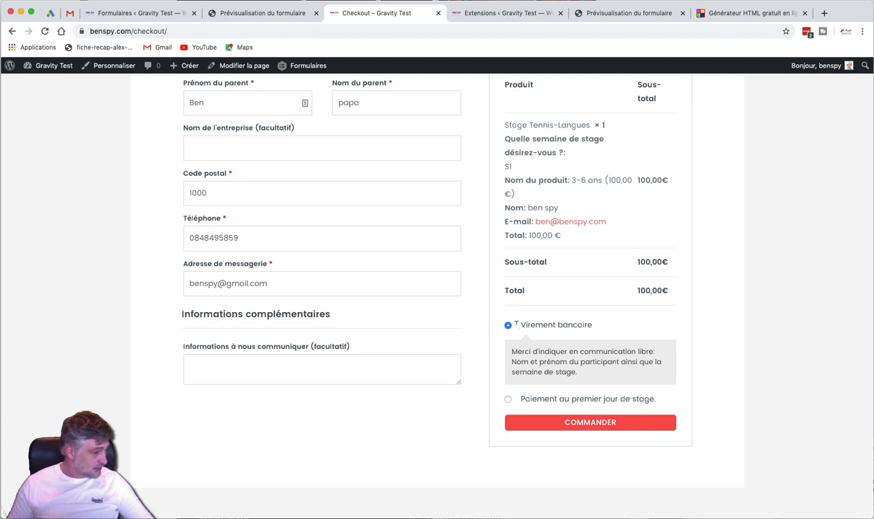
pyautogui.moveTo(521, 326); pyautogui.dragTo(591, 328)
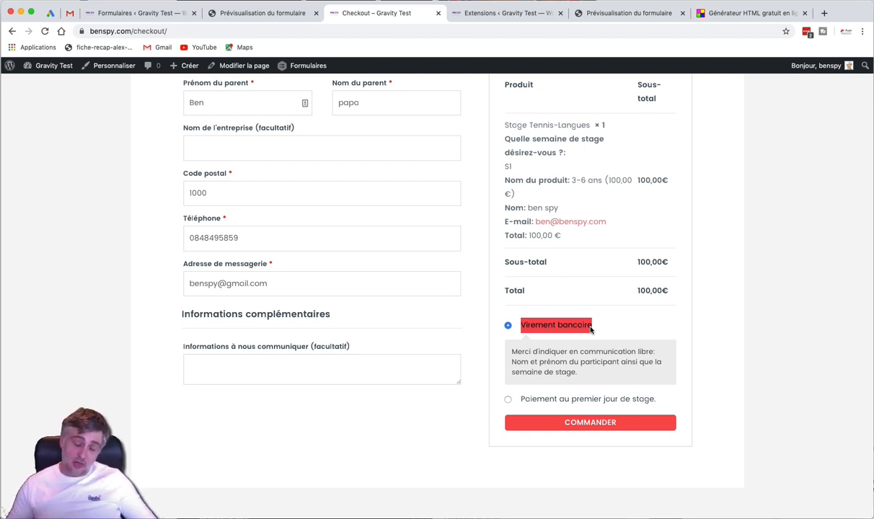
pyautogui.click(594, 329)
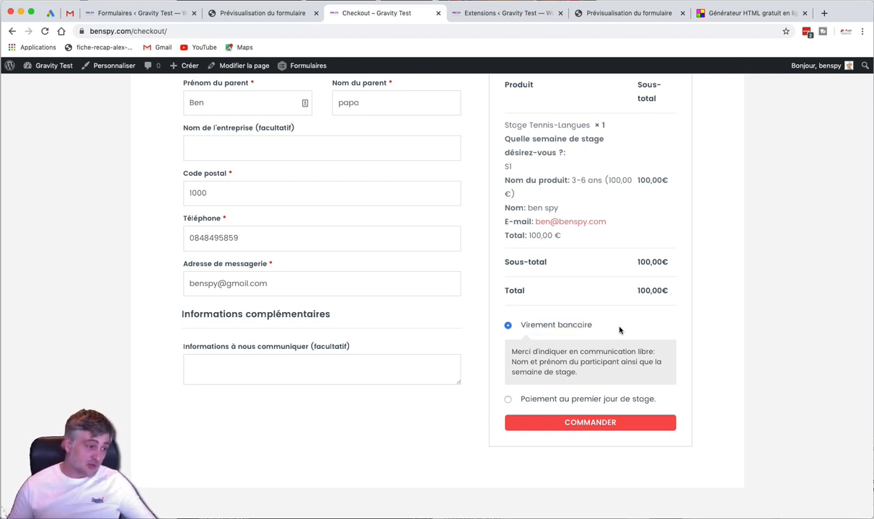
pyautogui.click(553, 398)
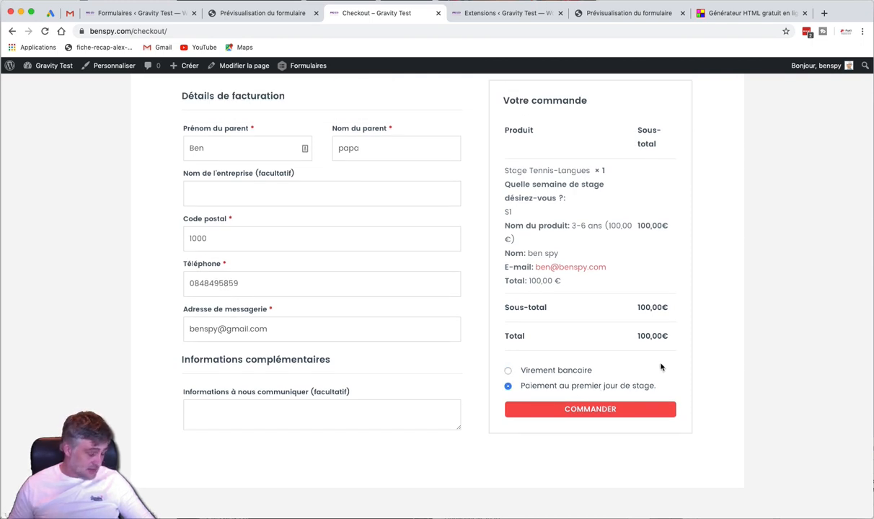
# Return to the tennis form preview showing S1, 3-6 ans and a 100,00 € total
pyautogui.scroll(3, 661, 367)
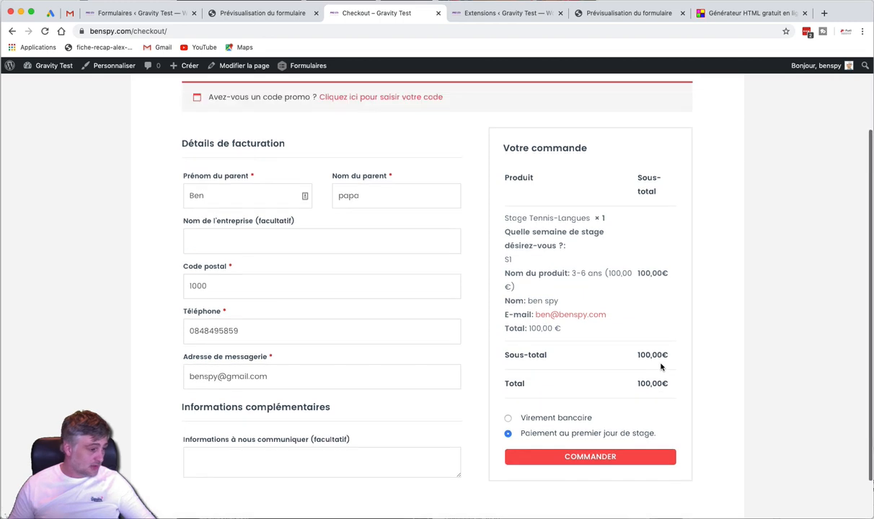
pyautogui.scroll(-3, 661, 367)
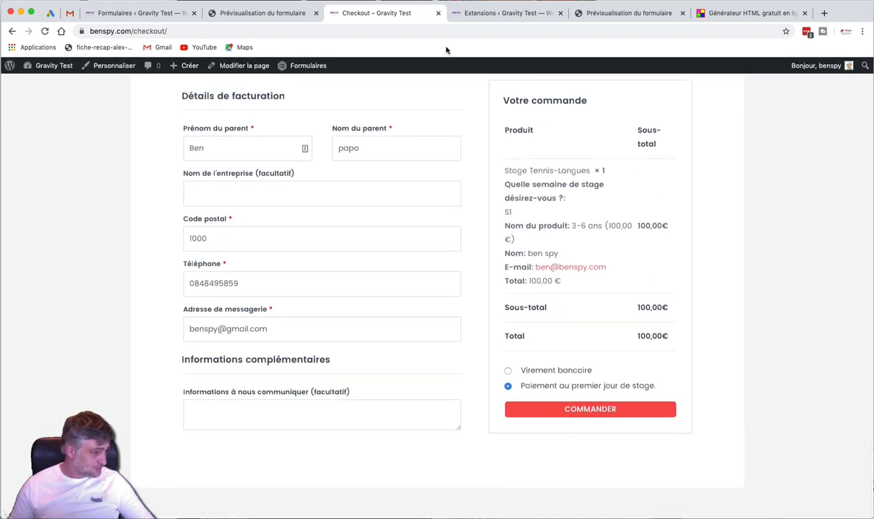
pyautogui.click(273, 13)
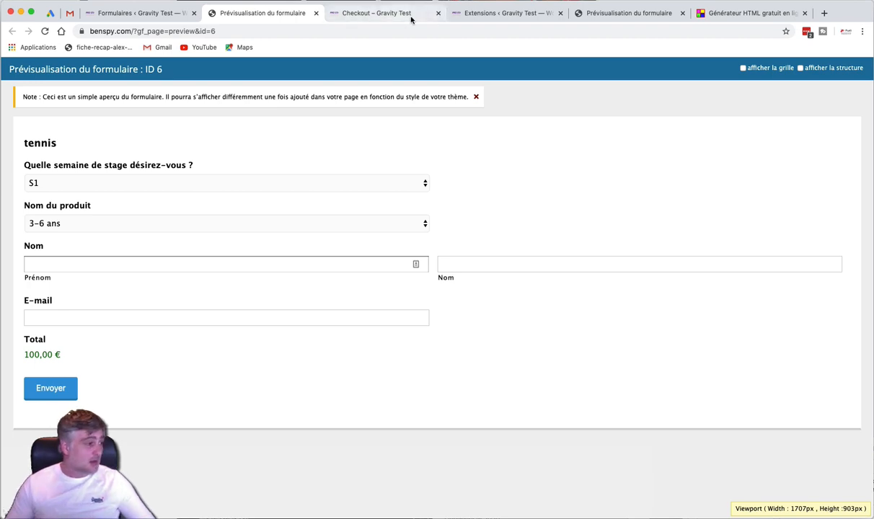
# Show the installed plugins list with WooCommerce Gravity Forms Product Add-Ons 3.3.8
pyautogui.click(490, 14)
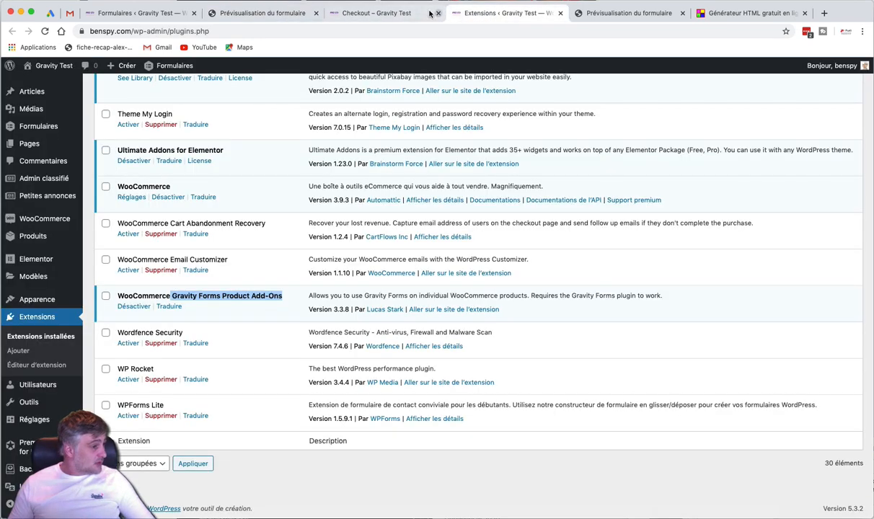
pyautogui.click(404, 14)
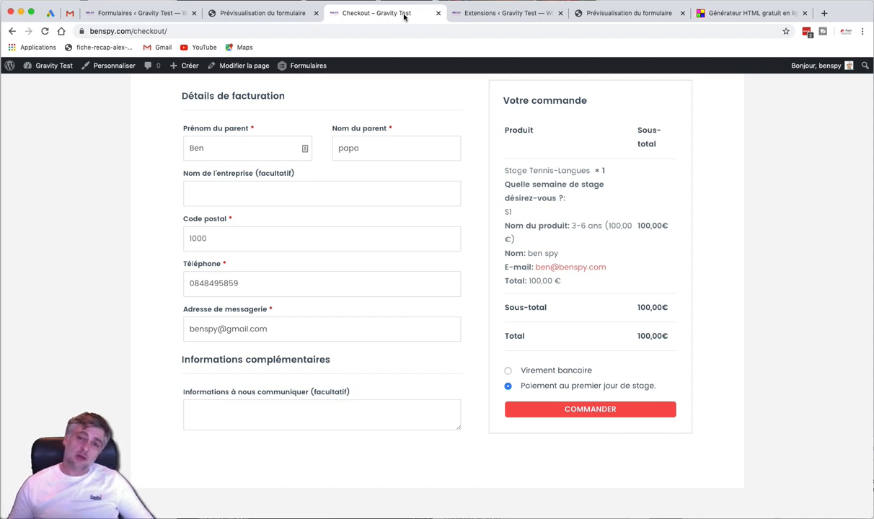
pyautogui.click(524, 15)
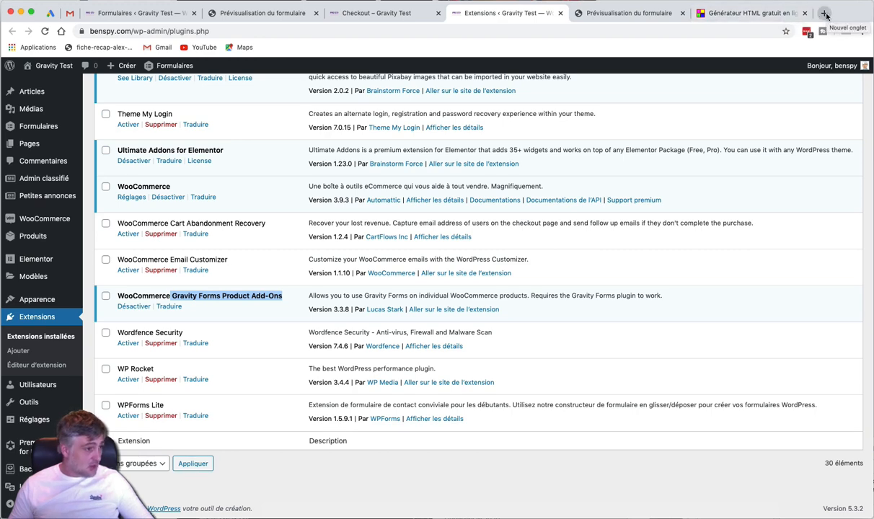
pyautogui.click(790, 1)
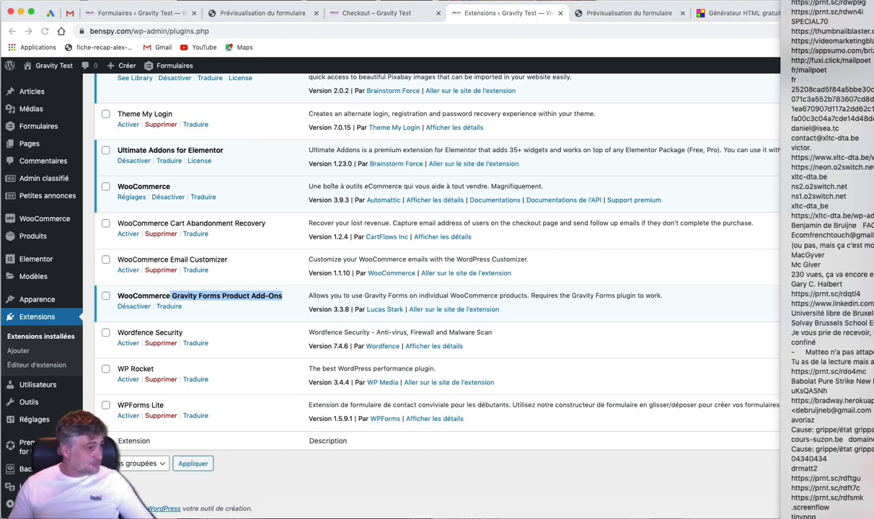
pyautogui.click(790, 0)
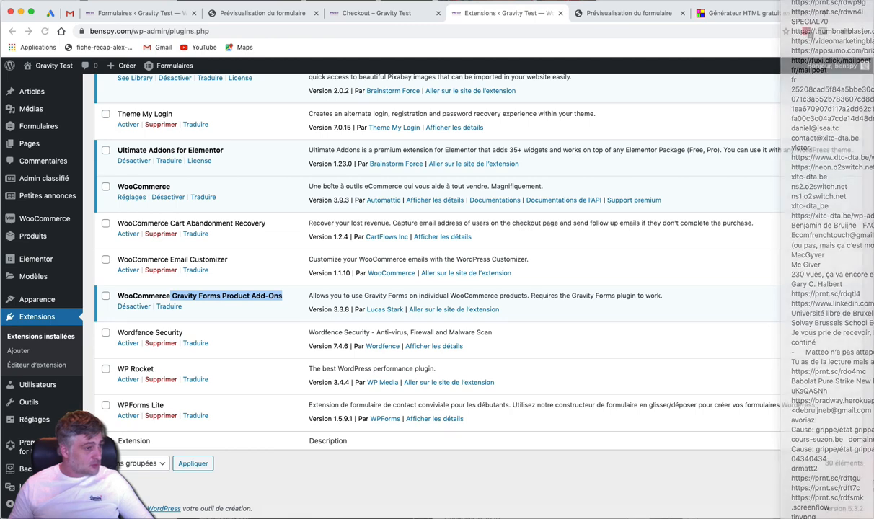
# Load fuxi.click/gravityform, dismiss the translation offer and accept cookies on gravityforms.com
pyautogui.click(495, 29)
pyautogui.write('http://fuxi.click/gravityform')
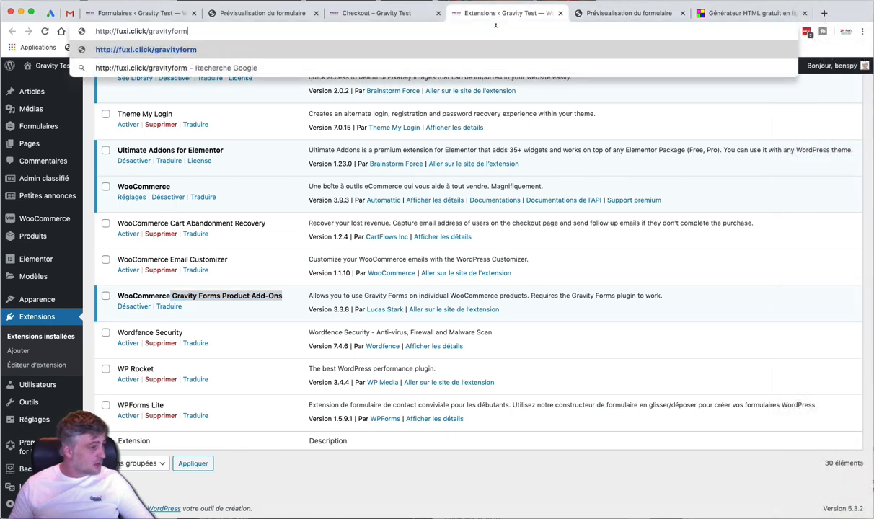
pyautogui.press('Return')
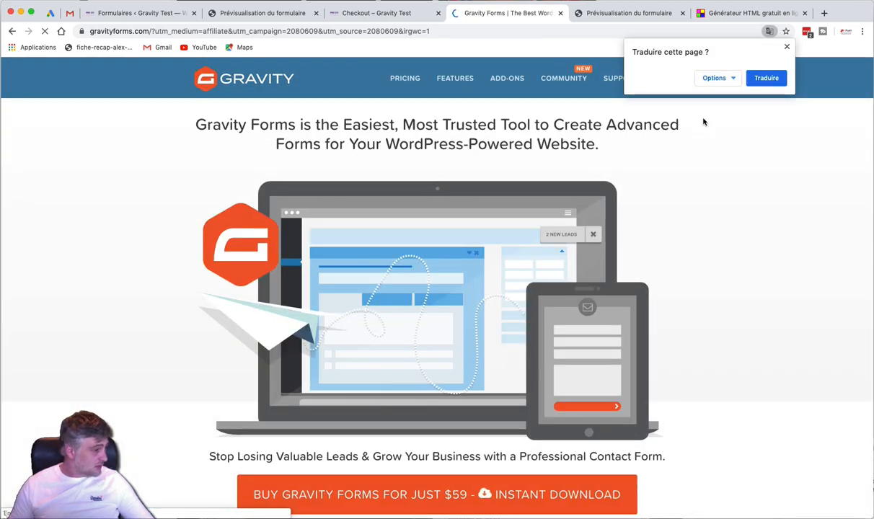
pyautogui.click(787, 47)
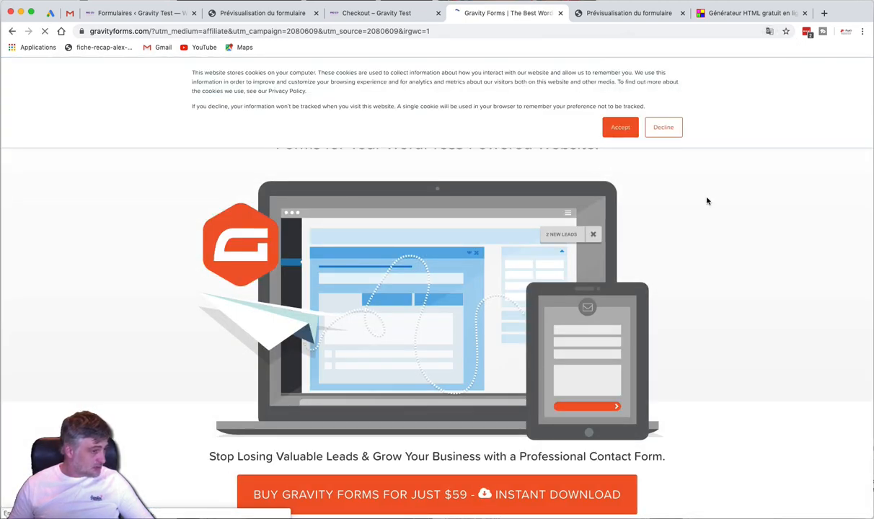
pyautogui.click(618, 127)
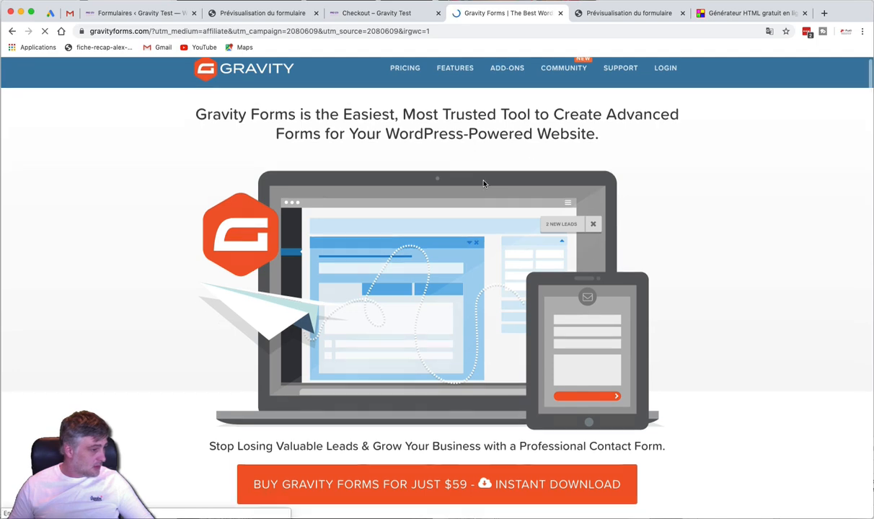
pyautogui.scroll(-4, 484, 183)
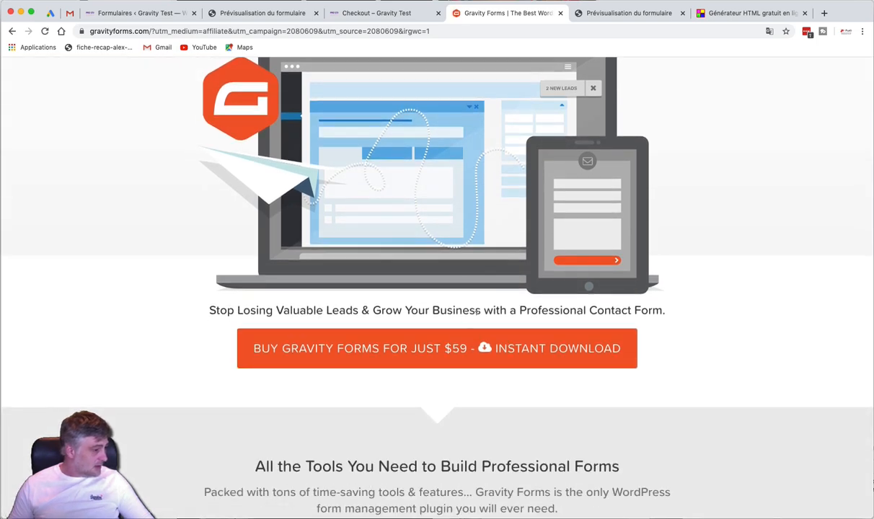
pyautogui.scroll(-20, 728, 302)
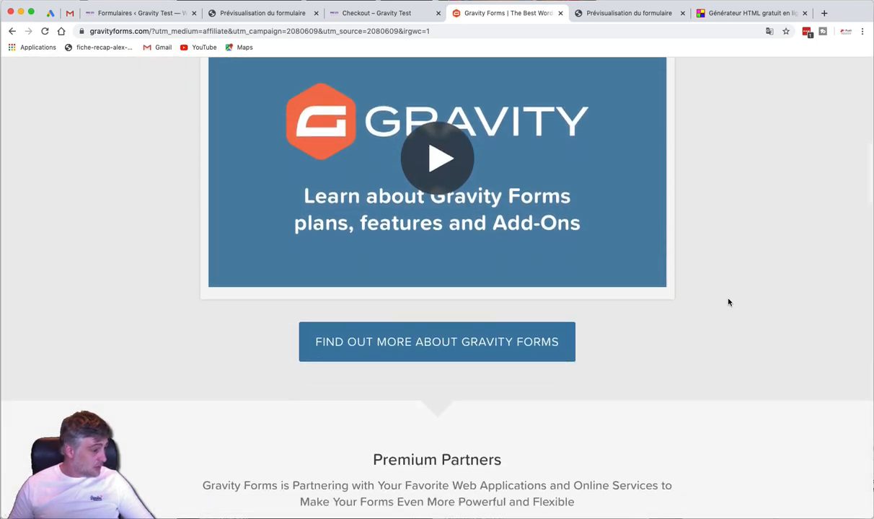
pyautogui.scroll(20, 728, 302)
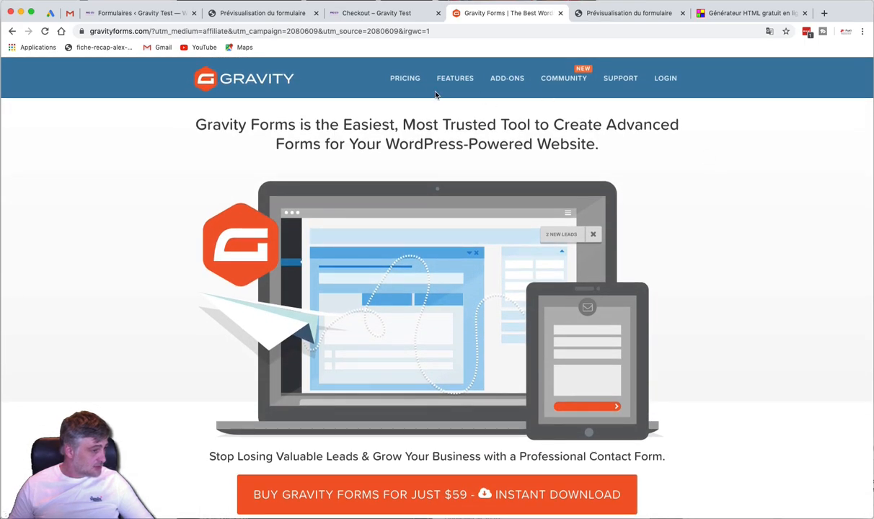
# Open the pricing page and browse the Basic $59, Pro $159 and Elite $259 licenses
pyautogui.click(405, 78)
pyautogui.scroll(-2, 495, 163)
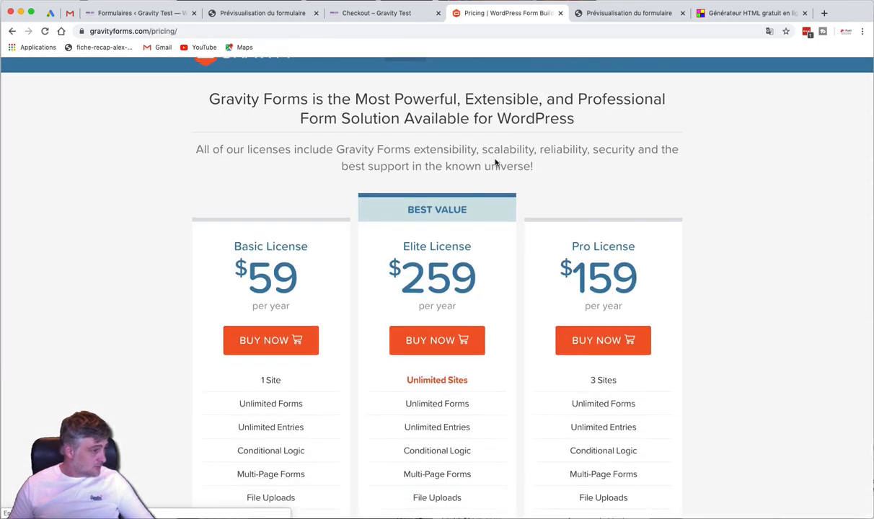
pyautogui.scroll(-1, 495, 162)
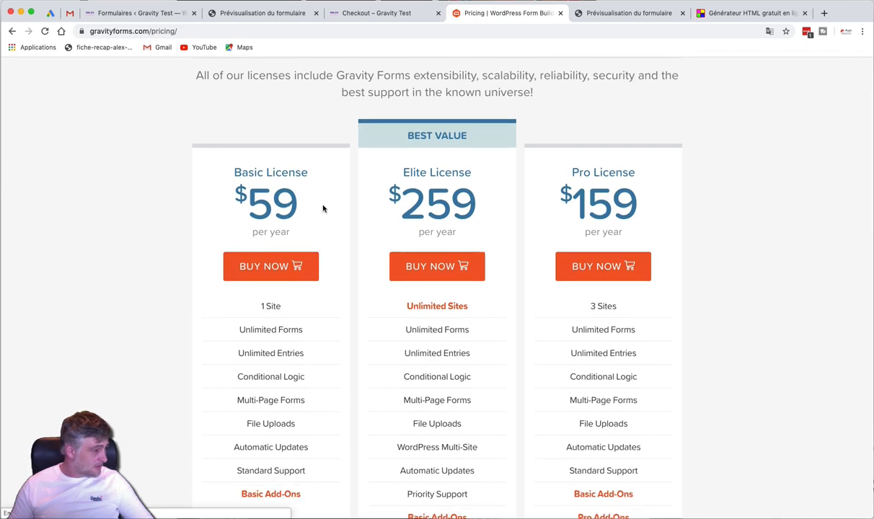
pyautogui.scroll(-2, 317, 207)
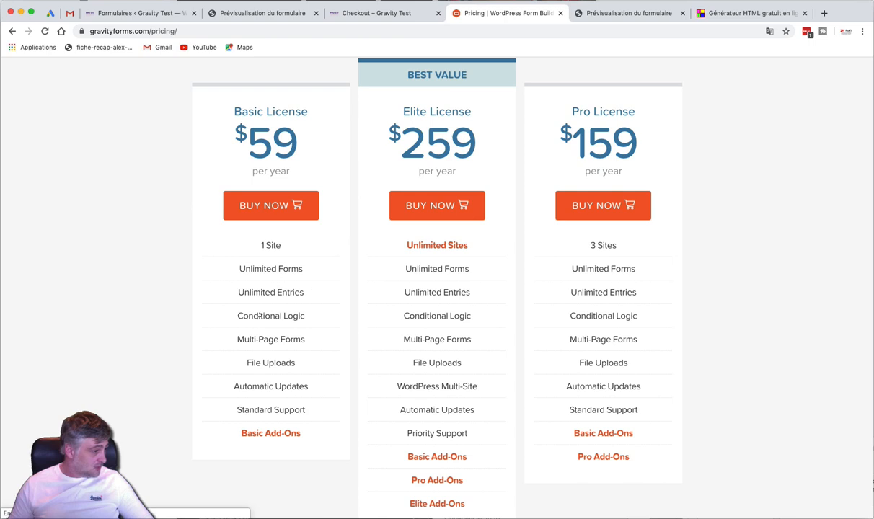
pyautogui.scroll(-1, 301, 316)
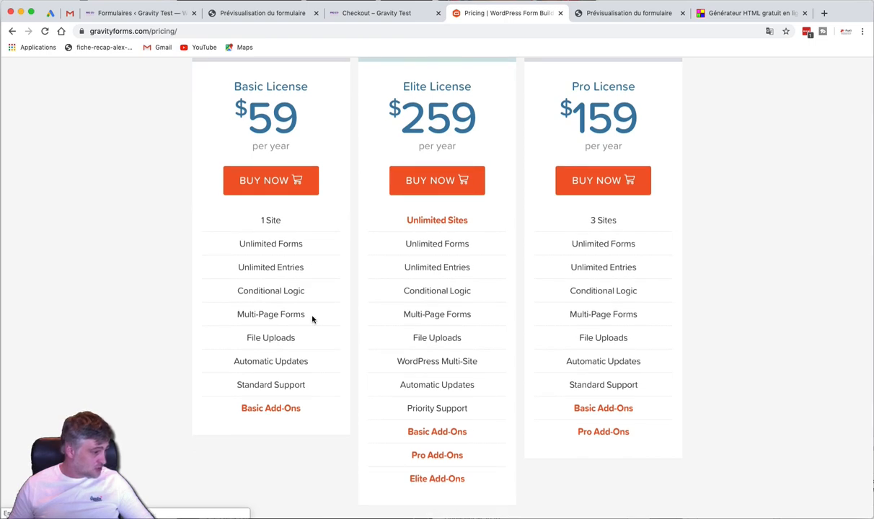
pyautogui.scroll(-1, 310, 319)
pyautogui.scroll(-1, 316, 329)
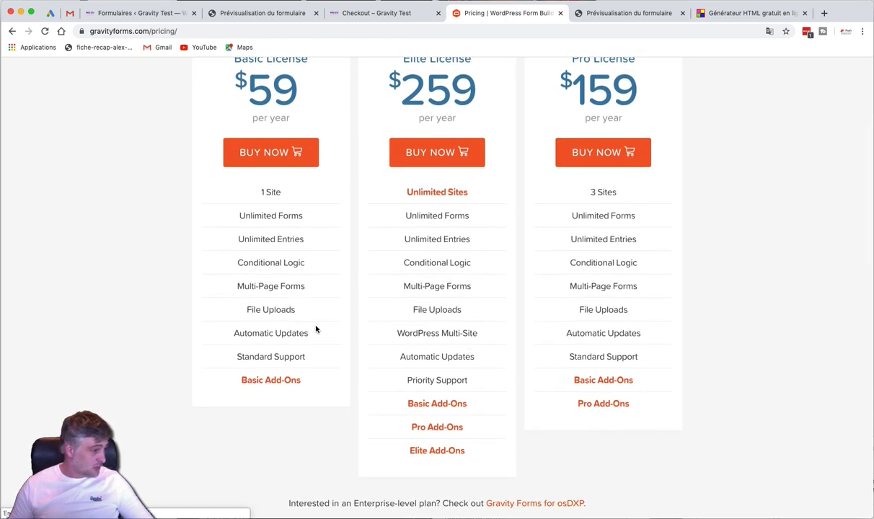
pyautogui.scroll(-1, 315, 328)
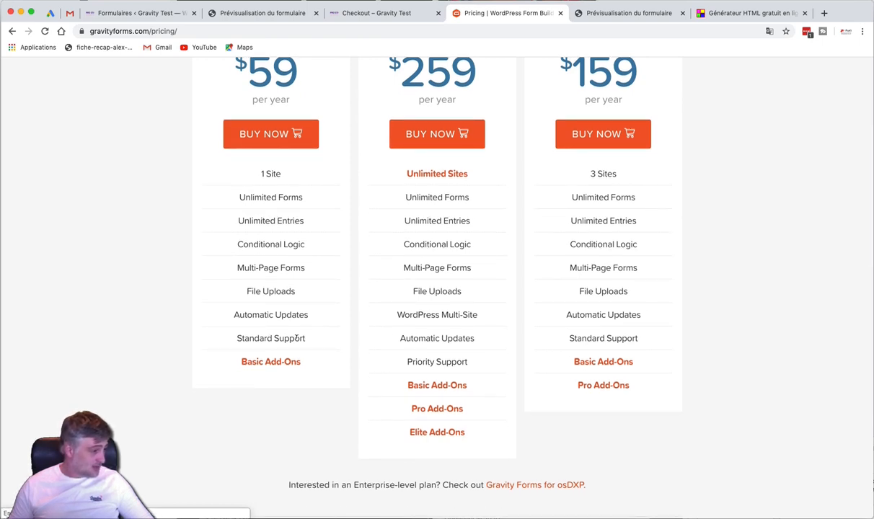
pyautogui.scroll(1, 341, 268)
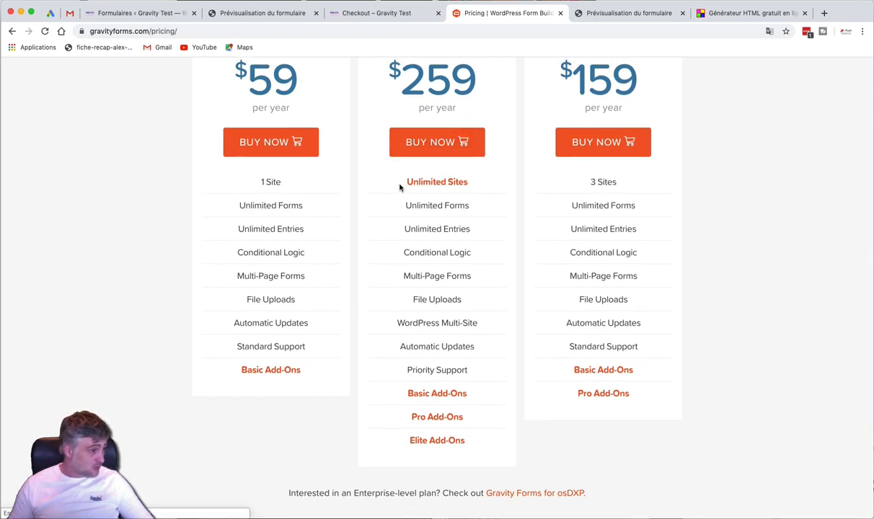
# Highlight the Elite plan's Unlimited Sites and its three add-on tiers
pyautogui.moveTo(401, 183); pyautogui.dragTo(469, 182)
pyautogui.moveTo(407, 392); pyautogui.dragTo(473, 441)
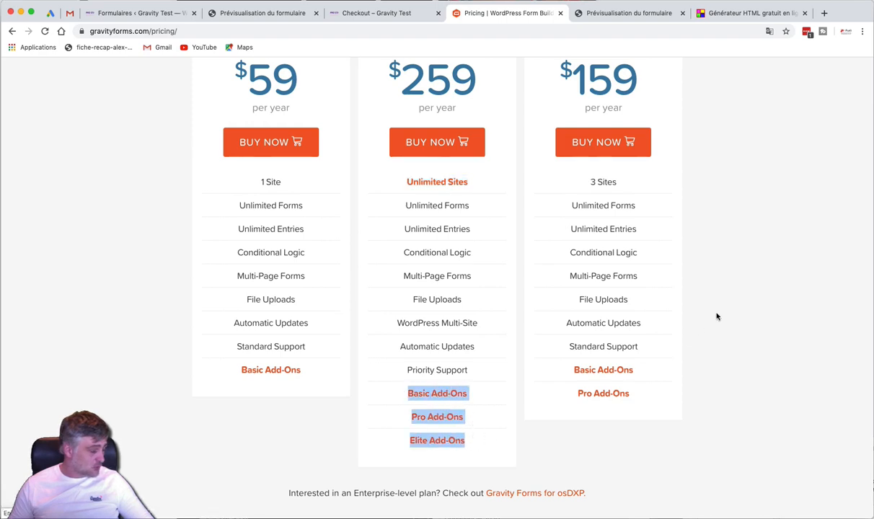
pyautogui.scroll(5, 716, 314)
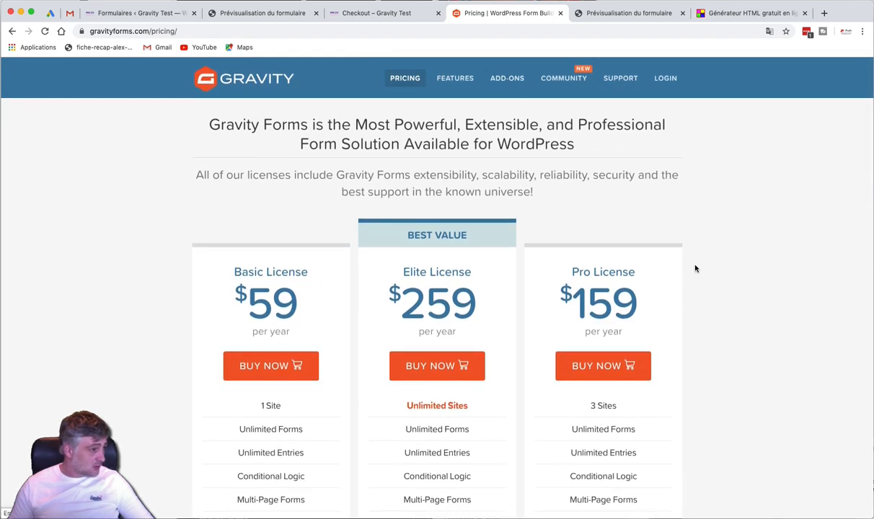
pyautogui.scroll(-2, 694, 268)
pyautogui.scroll(-2, 695, 268)
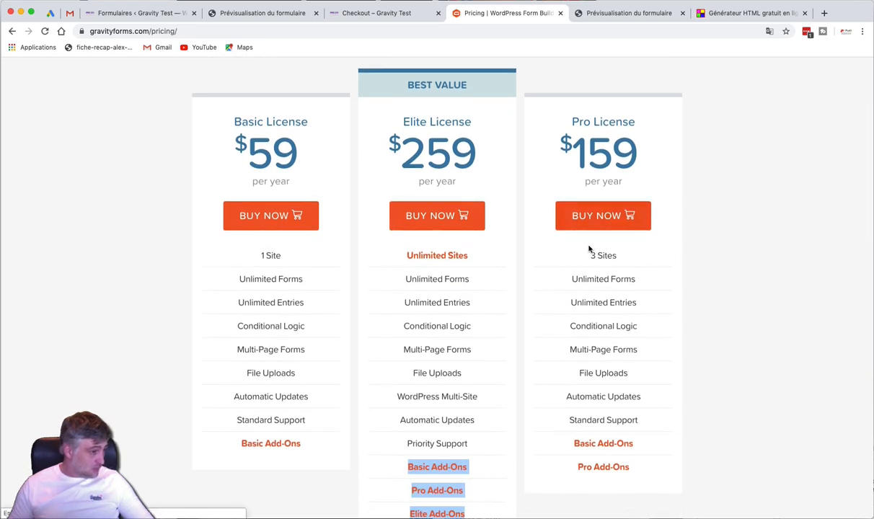
pyautogui.scroll(-2, 617, 257)
pyautogui.click(553, 439)
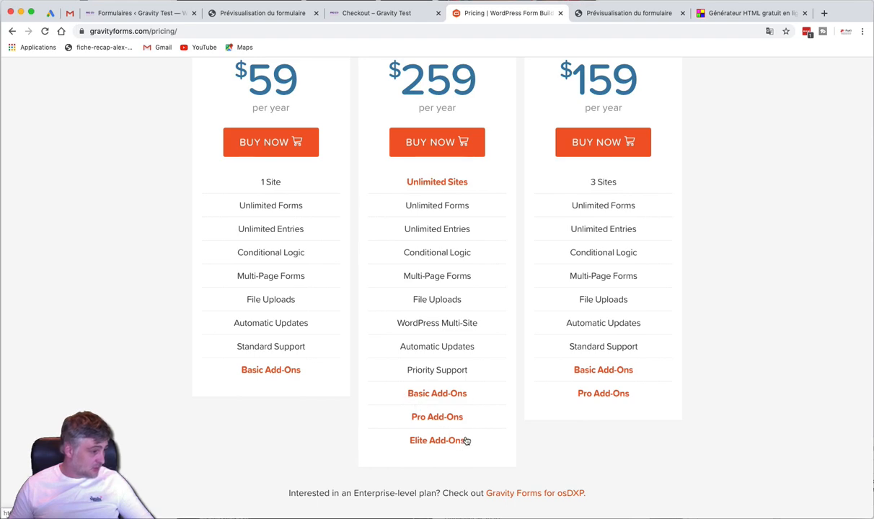
pyautogui.scroll(4, 564, 421)
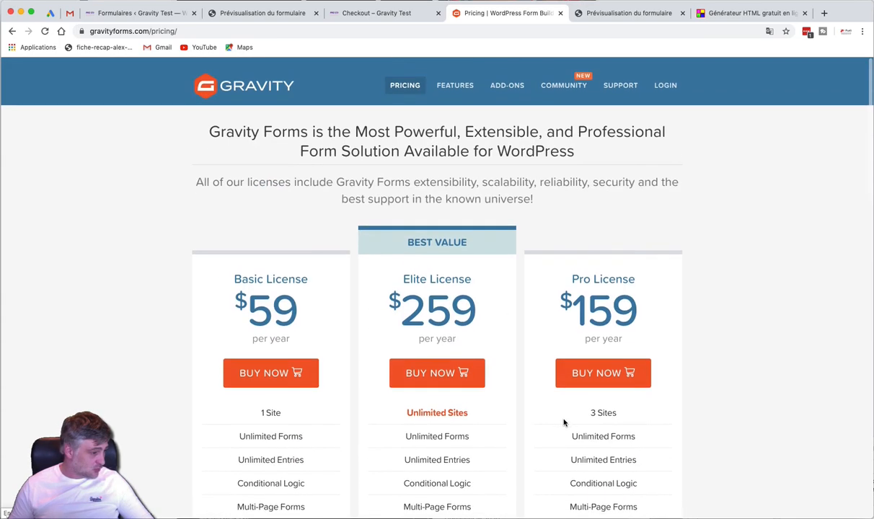
# Browse the Add-Ons page's Basic, Pro and Elite add-on tables
pyautogui.click(504, 81)
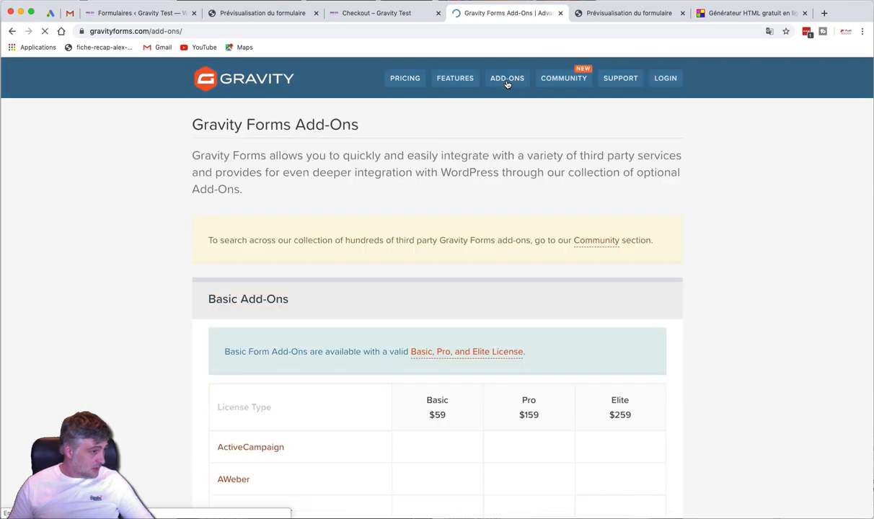
pyautogui.scroll(-1, 475, 222)
pyautogui.scroll(-4, 474, 222)
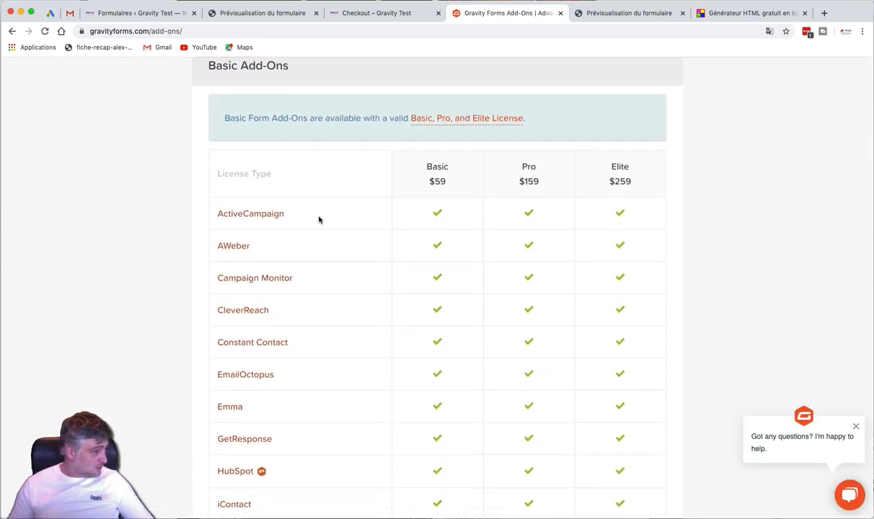
pyautogui.scroll(-1, 319, 219)
pyautogui.scroll(-1, 318, 219)
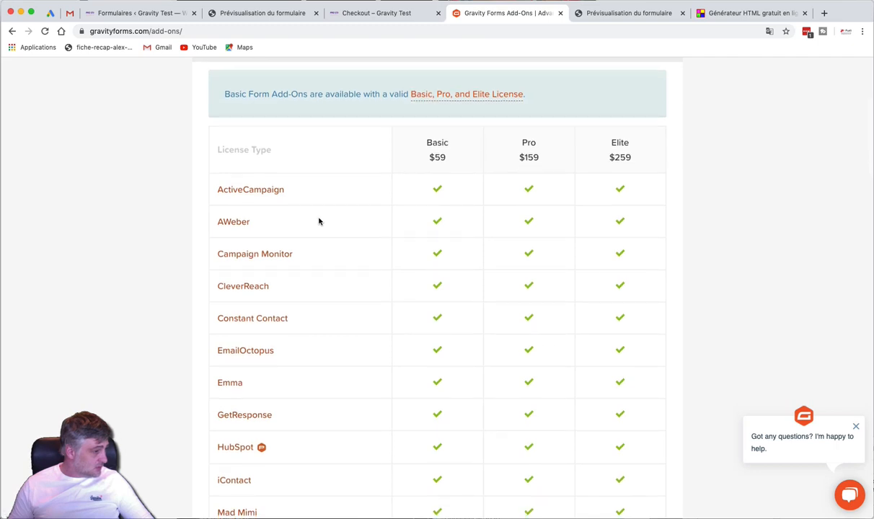
pyautogui.scroll(-1, 451, 205)
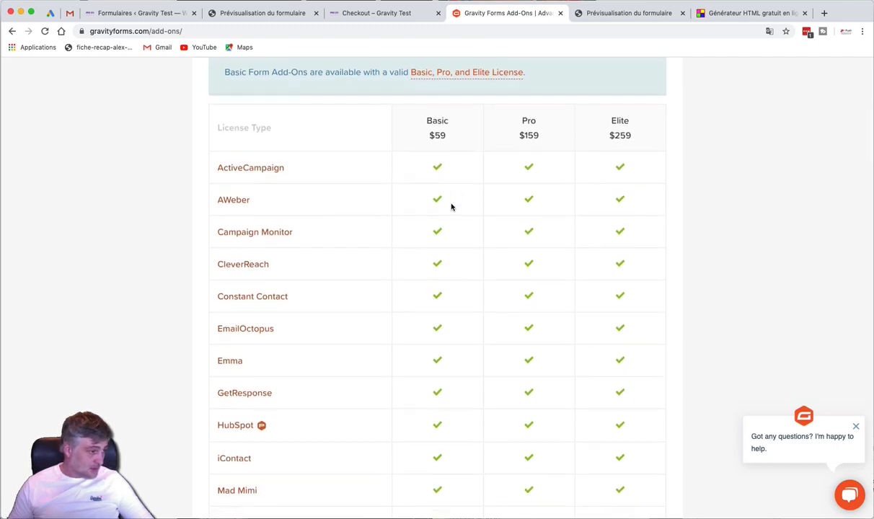
pyautogui.scroll(-6, 350, 183)
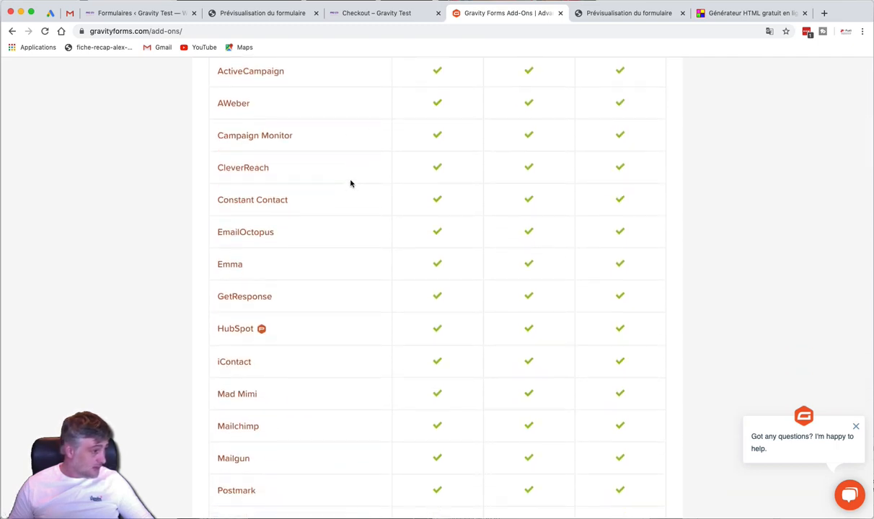
pyautogui.scroll(-4, 341, 223)
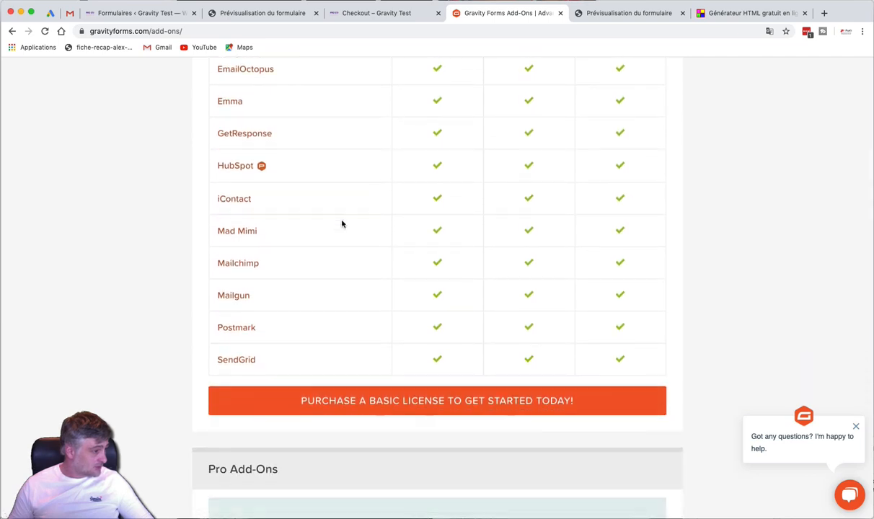
pyautogui.scroll(-14, 352, 239)
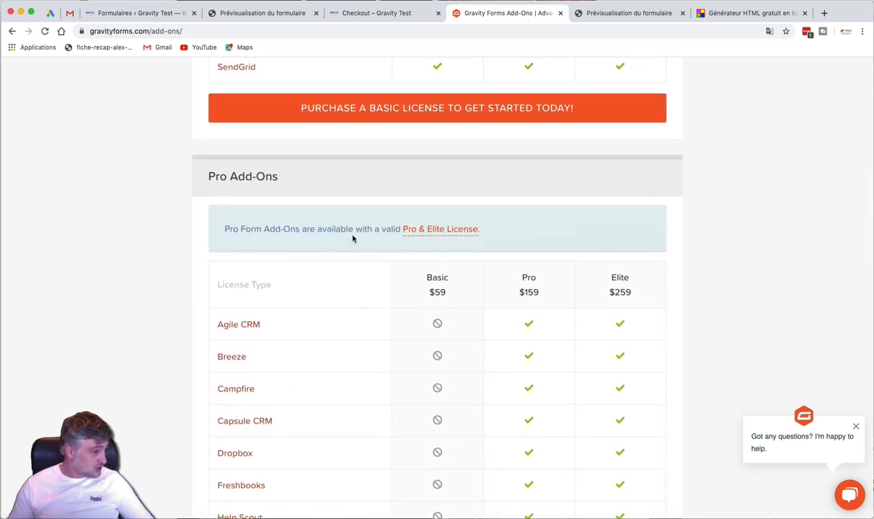
pyautogui.scroll(-3, 352, 238)
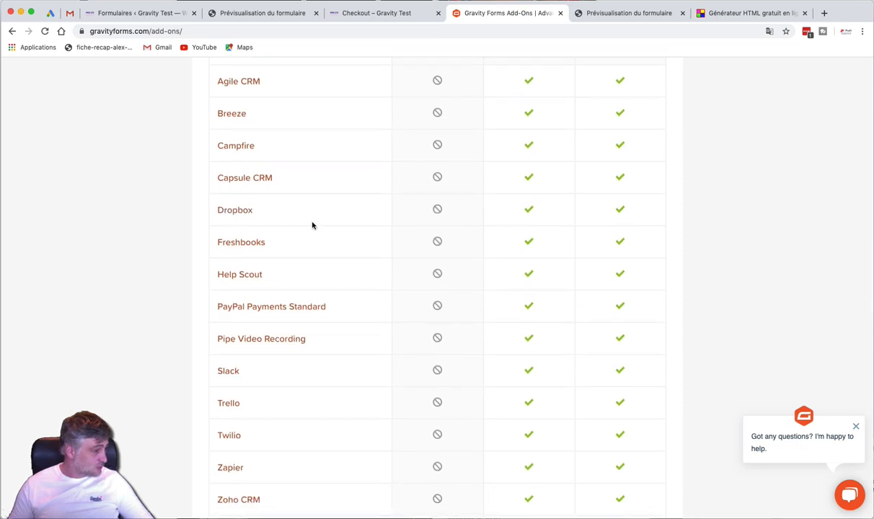
pyautogui.scroll(-1, 303, 234)
pyautogui.scroll(-1, 298, 291)
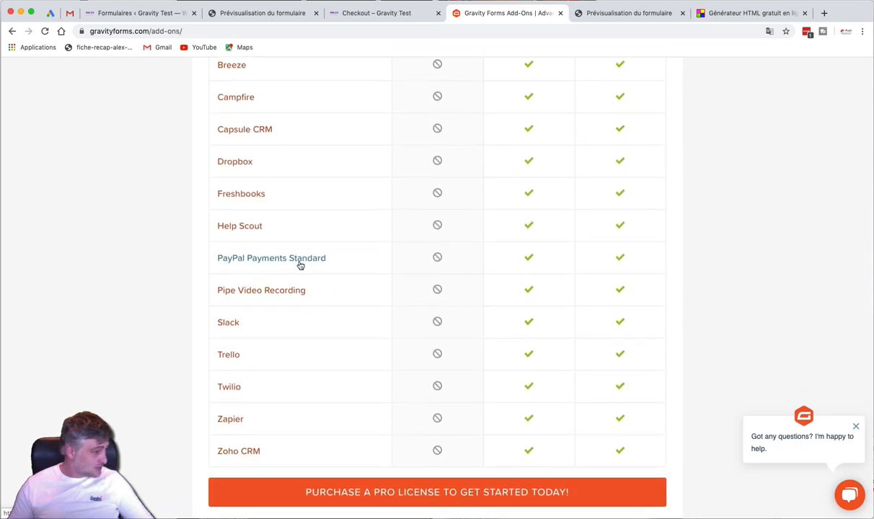
pyautogui.scroll(-3, 301, 265)
pyautogui.scroll(-3, 283, 291)
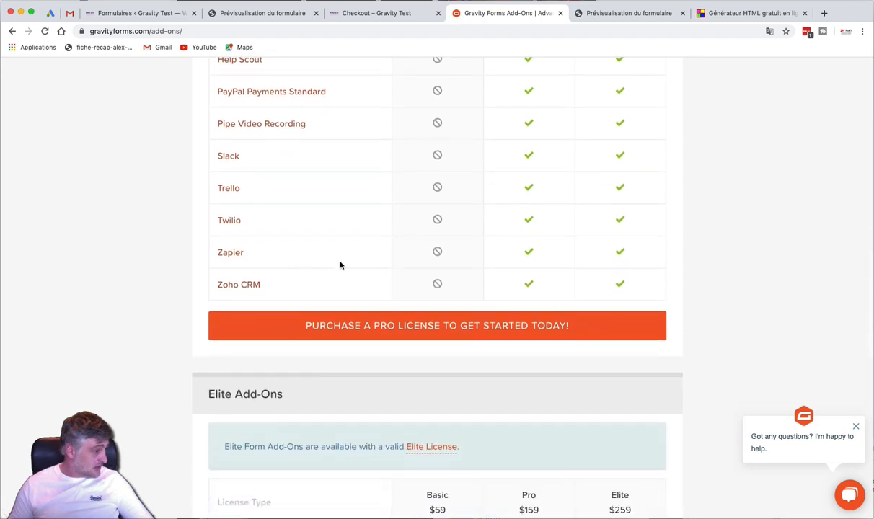
pyautogui.scroll(-5, 380, 269)
pyautogui.scroll(-3, 381, 271)
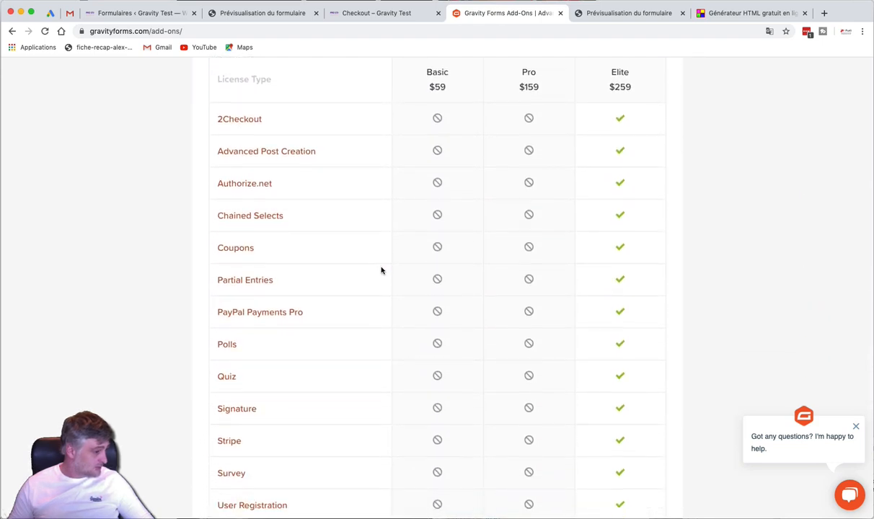
pyautogui.scroll(-1, 283, 341)
pyautogui.scroll(-1, 310, 354)
pyautogui.scroll(-1, 301, 368)
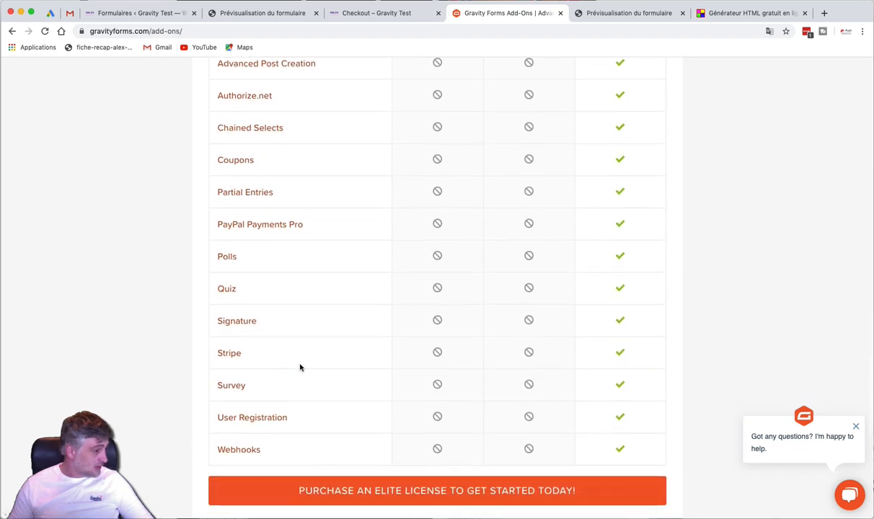
pyautogui.scroll(-1, 292, 359)
pyautogui.scroll(-2, 293, 359)
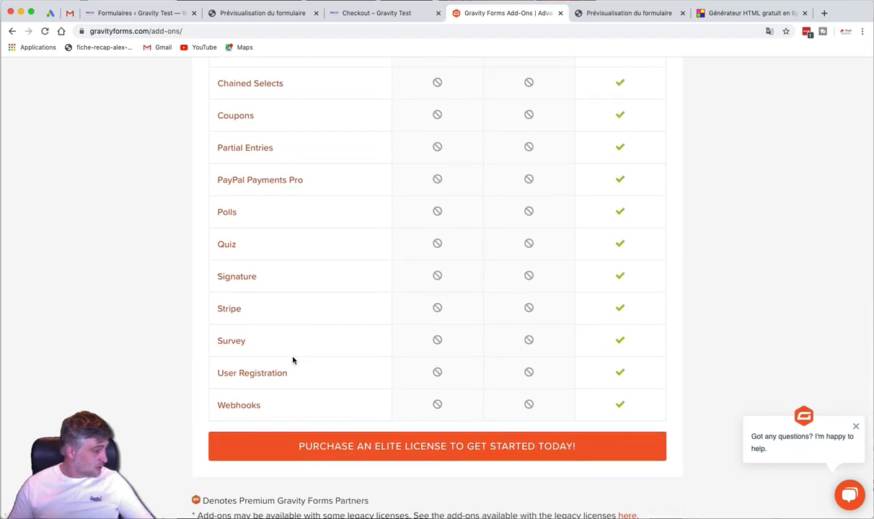
pyautogui.scroll(5, 293, 360)
pyautogui.scroll(20, 293, 359)
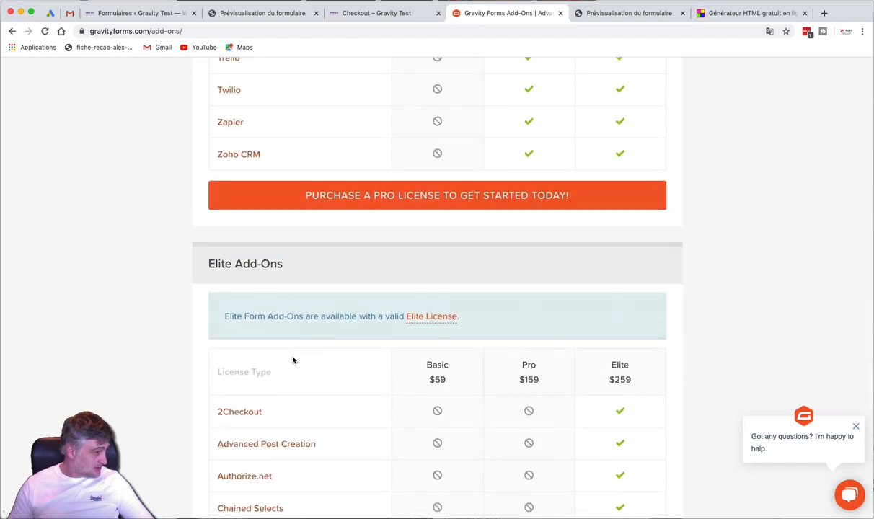
pyautogui.scroll(3, 293, 359)
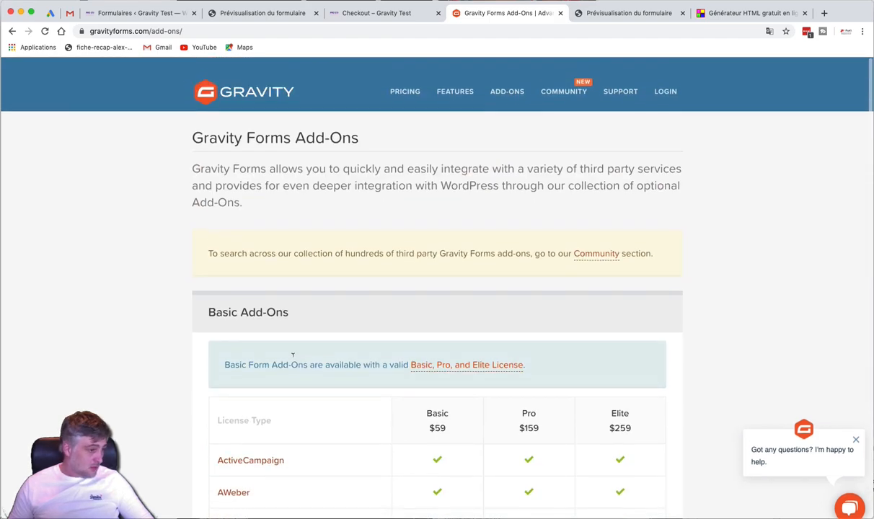